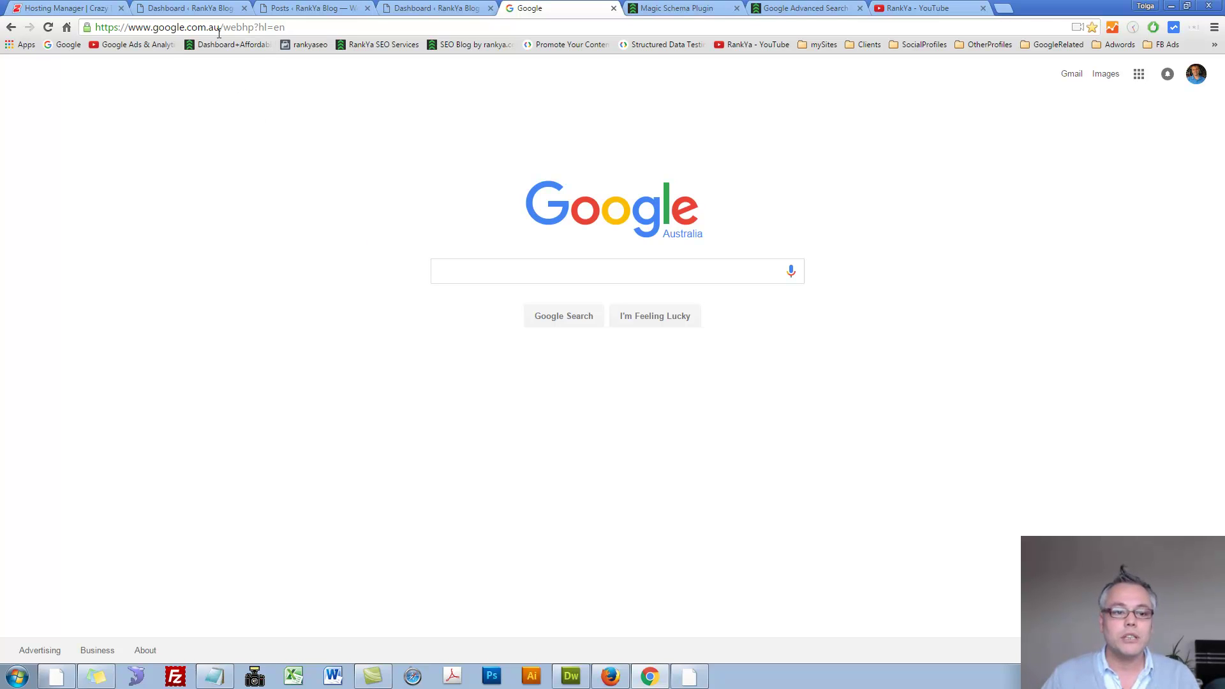
Load the Google UK homepage from the GoogleRelated bookmarks folder.
{"action": "left_click_drag", "start_coordinate": [221, 28], "coordinate": [84, 36]}
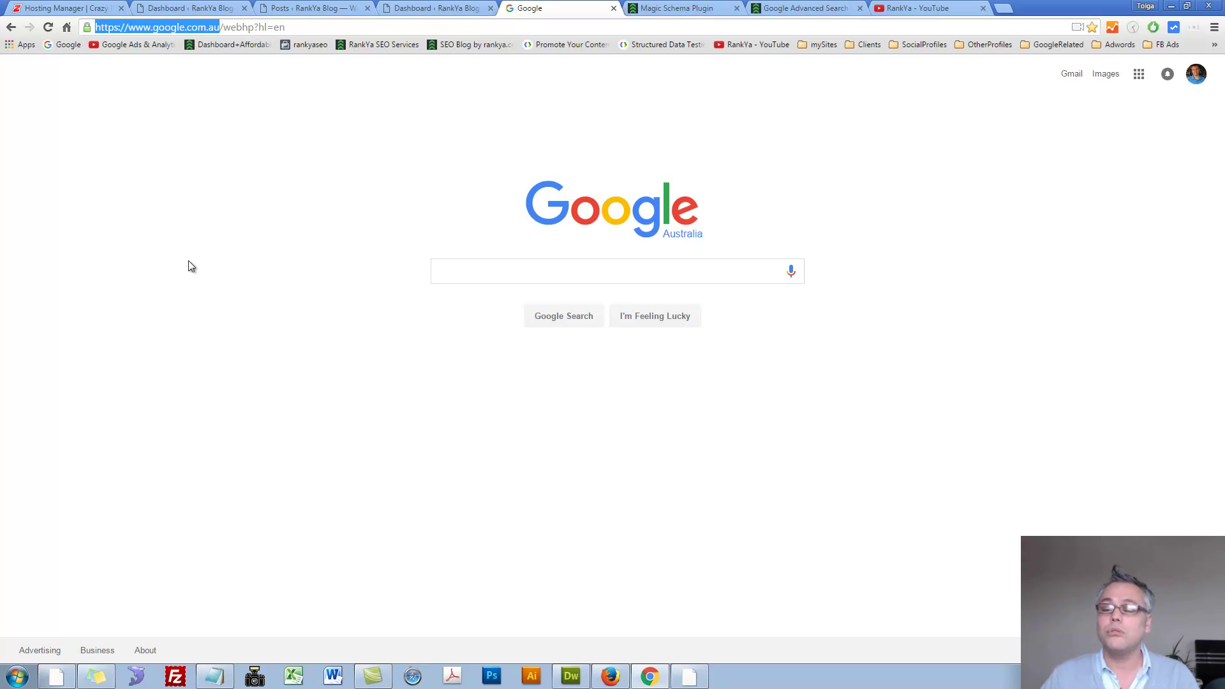
{"action": "left_click", "coordinate": [921, 210]}
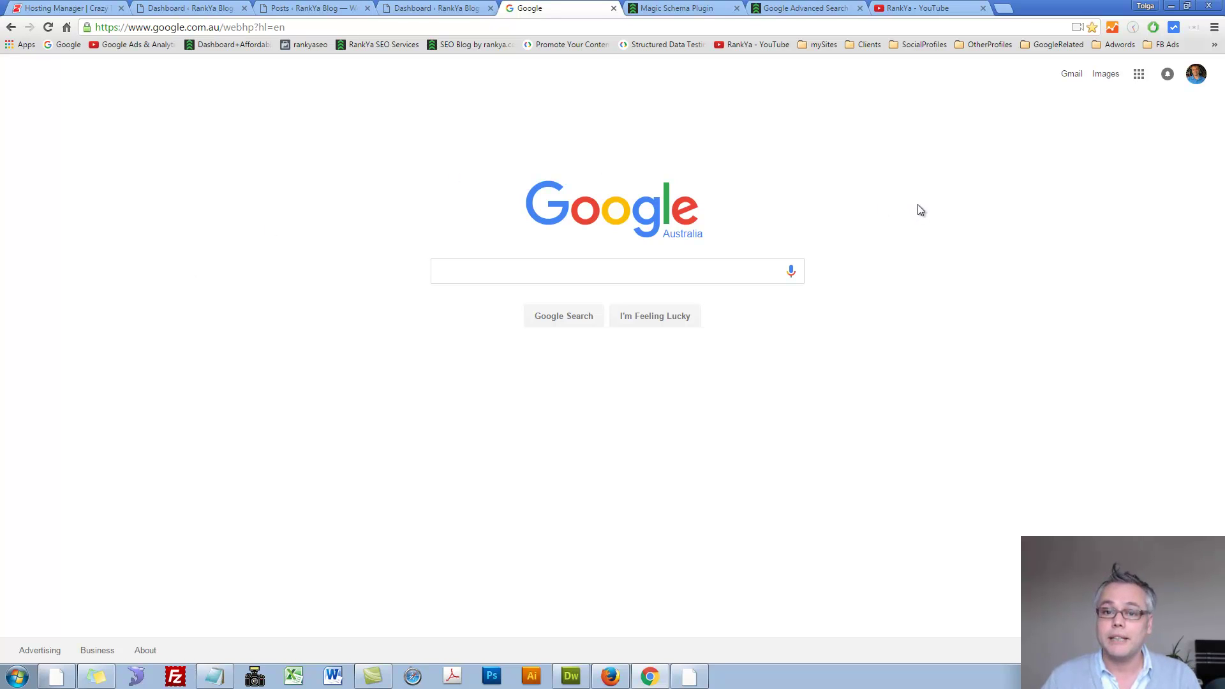
{"action": "left_click", "coordinate": [1070, 48]}
{"action": "mouse_move", "coordinate": [1014, 238]}
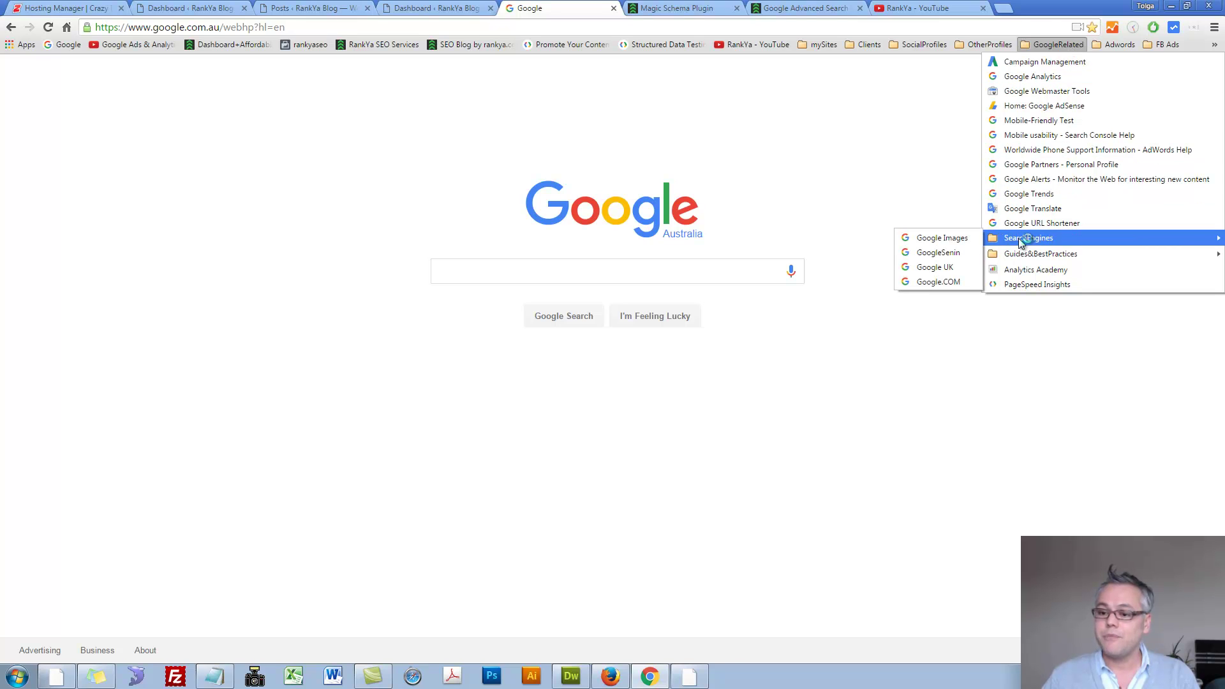
{"action": "left_click", "coordinate": [933, 268]}
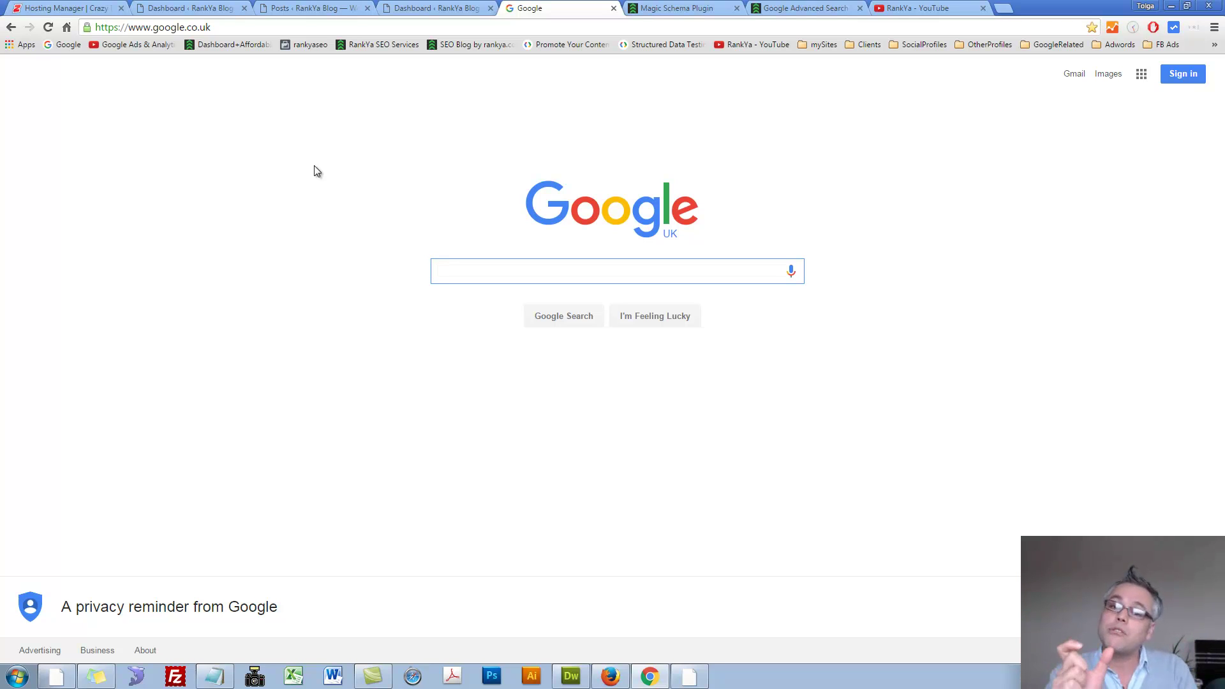
Load the country-neutral google.com homepage with the Google.COM (ncr) bookmark.
{"action": "left_click", "coordinate": [1064, 46]}
{"action": "mouse_move", "coordinate": [1043, 237]}
{"action": "left_click", "coordinate": [938, 281]}
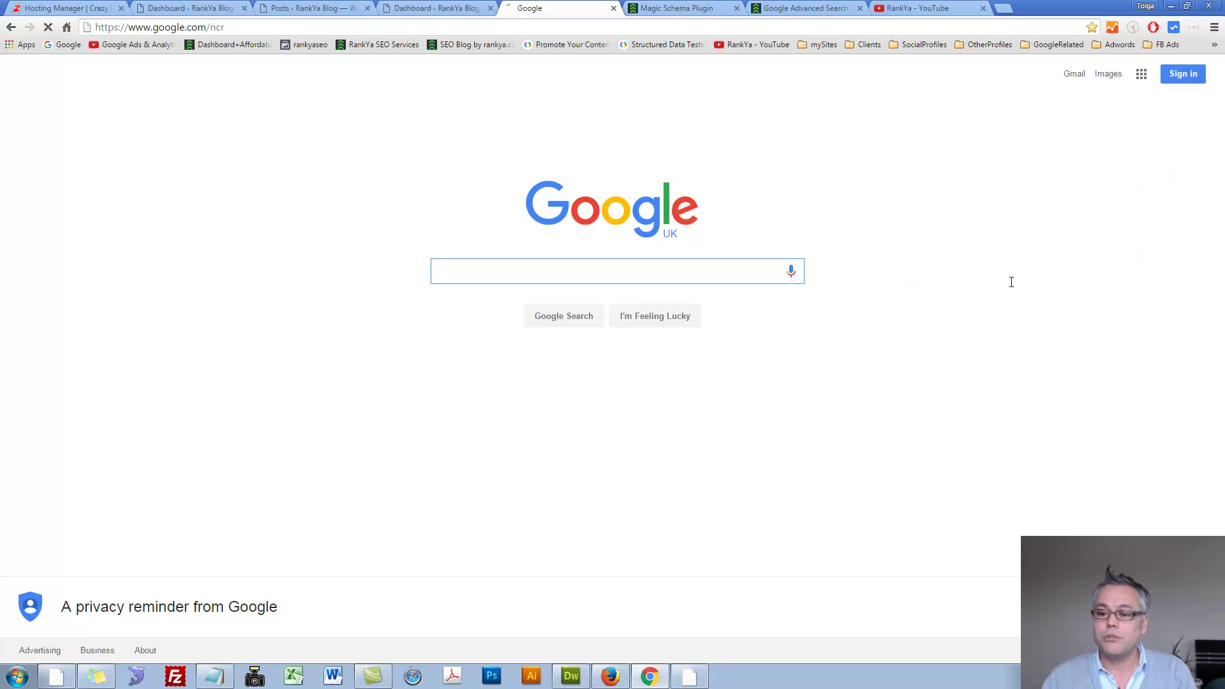
{"action": "left_click_drag", "start_coordinate": [207, 27], "coordinate": [94, 28]}
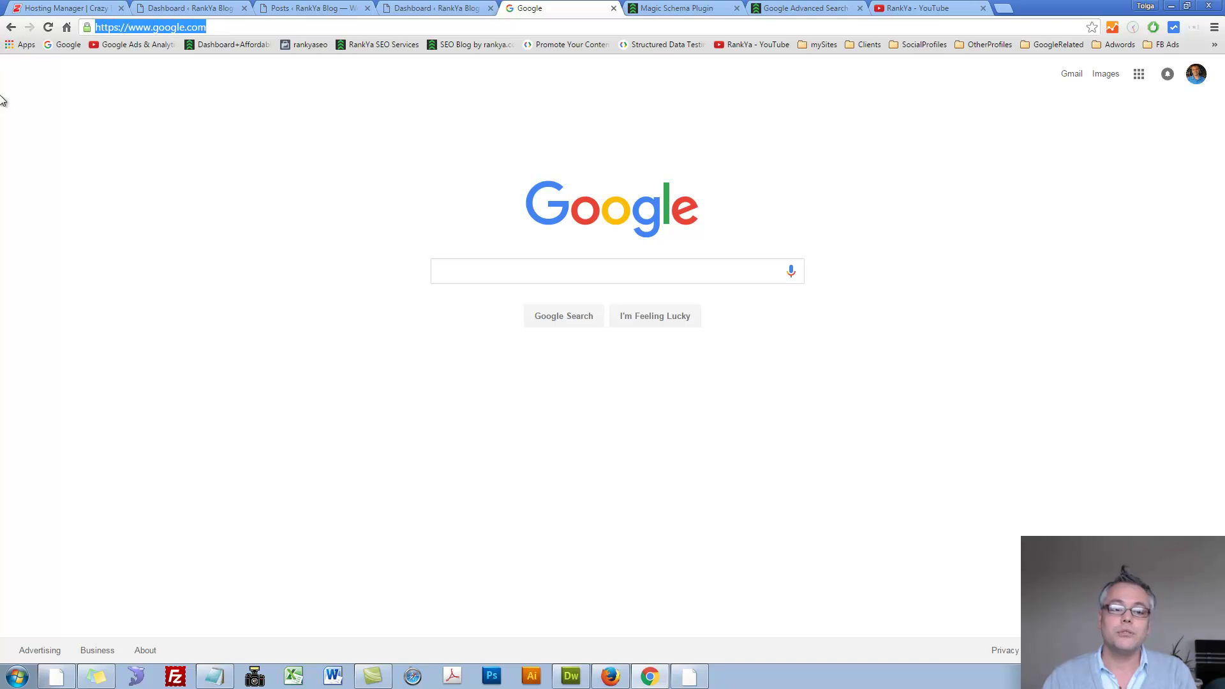
{"action": "left_click", "coordinate": [379, 183]}
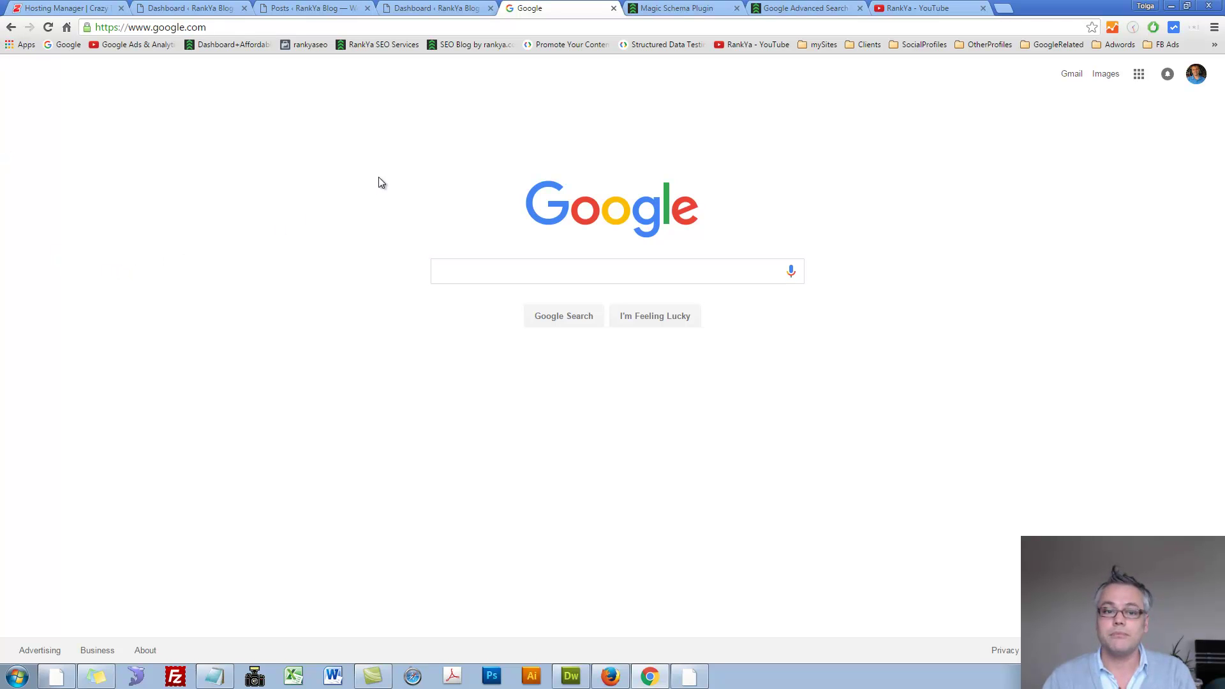
Return to the Google Australia homepage and search for 'schema markup plugin'.
{"action": "left_click", "coordinate": [67, 46]}
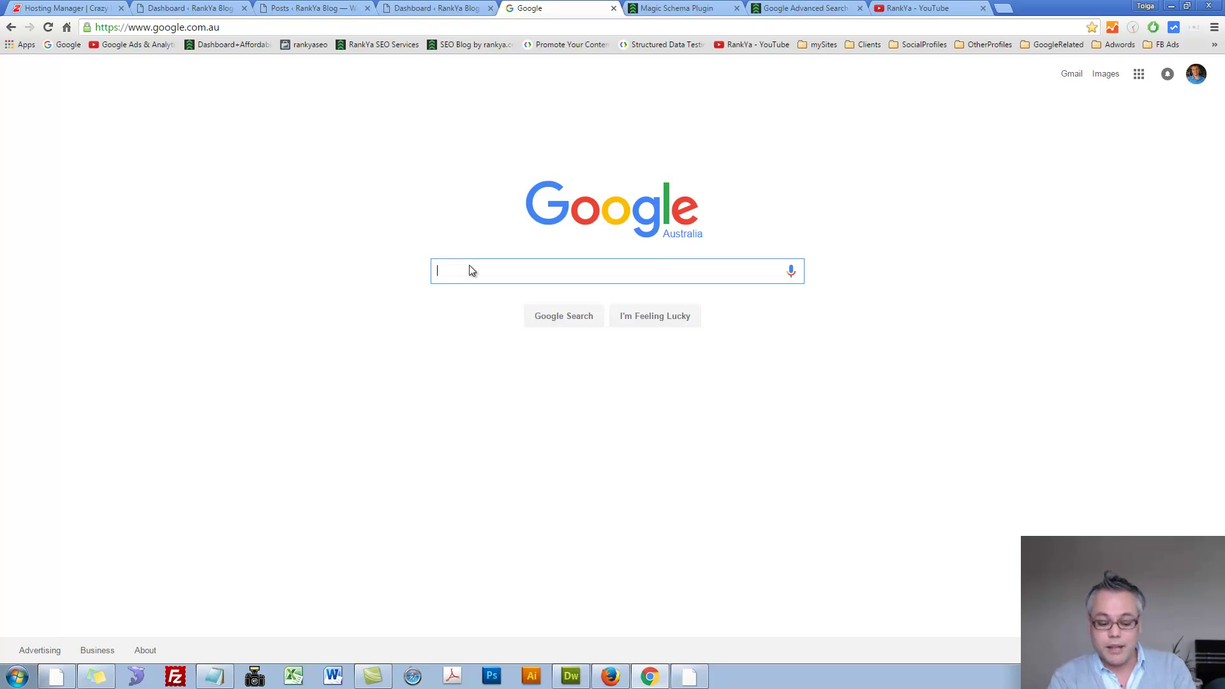
{"action": "left_click", "coordinate": [672, 13]}
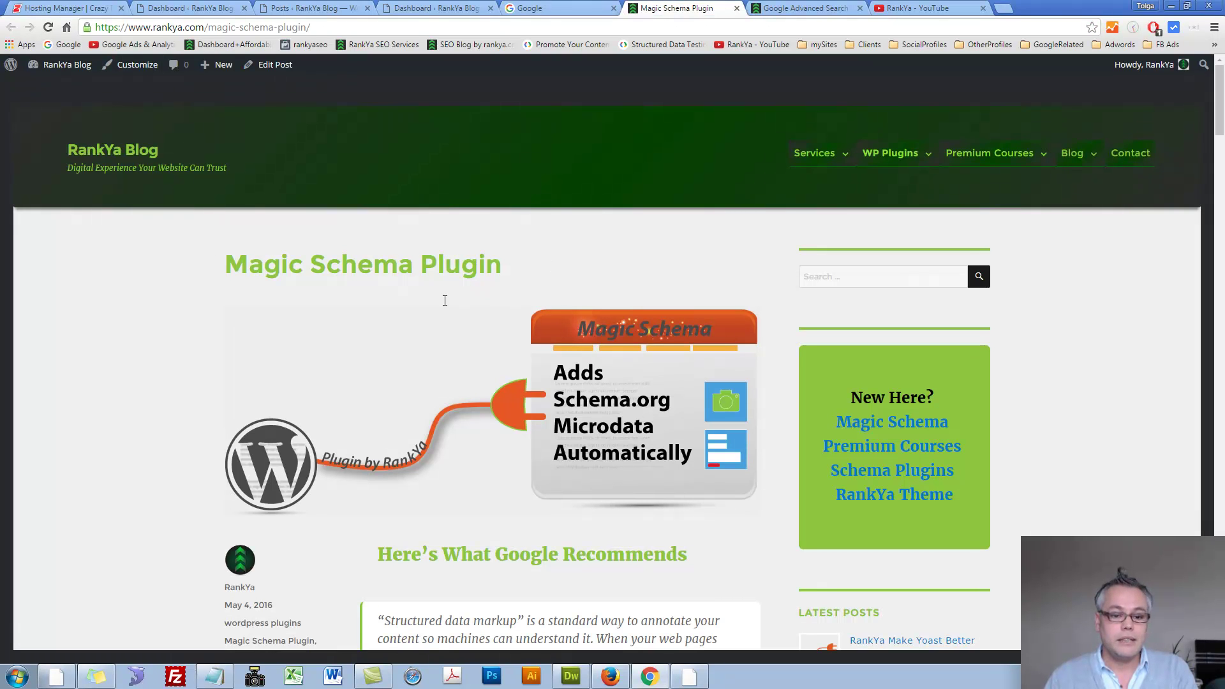
{"action": "left_click_drag", "start_coordinate": [325, 257], "coordinate": [422, 261]}
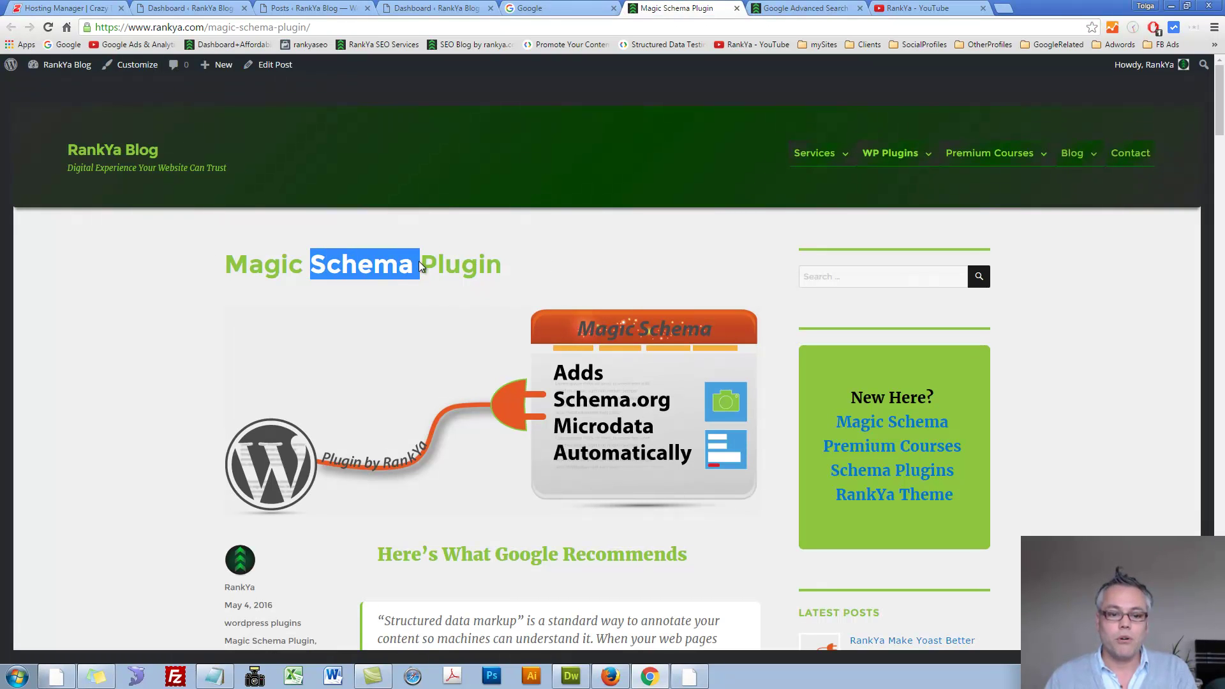
{"action": "left_click", "coordinate": [558, 6]}
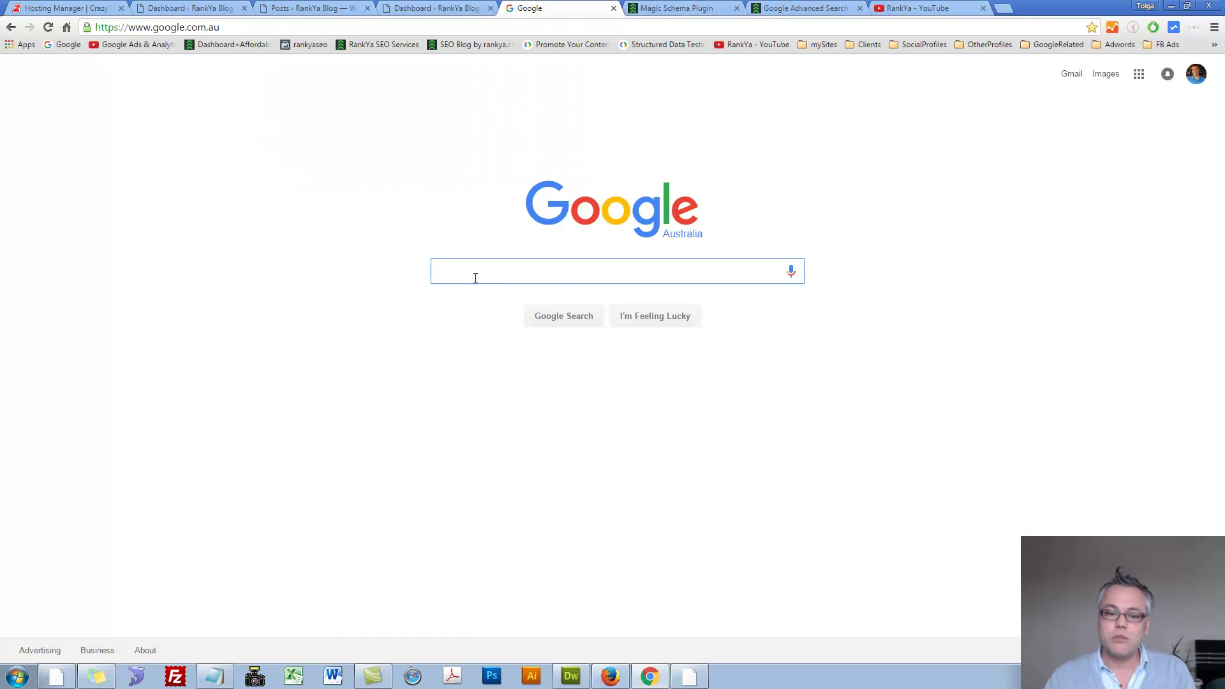
{"action": "type", "text": "schem"}
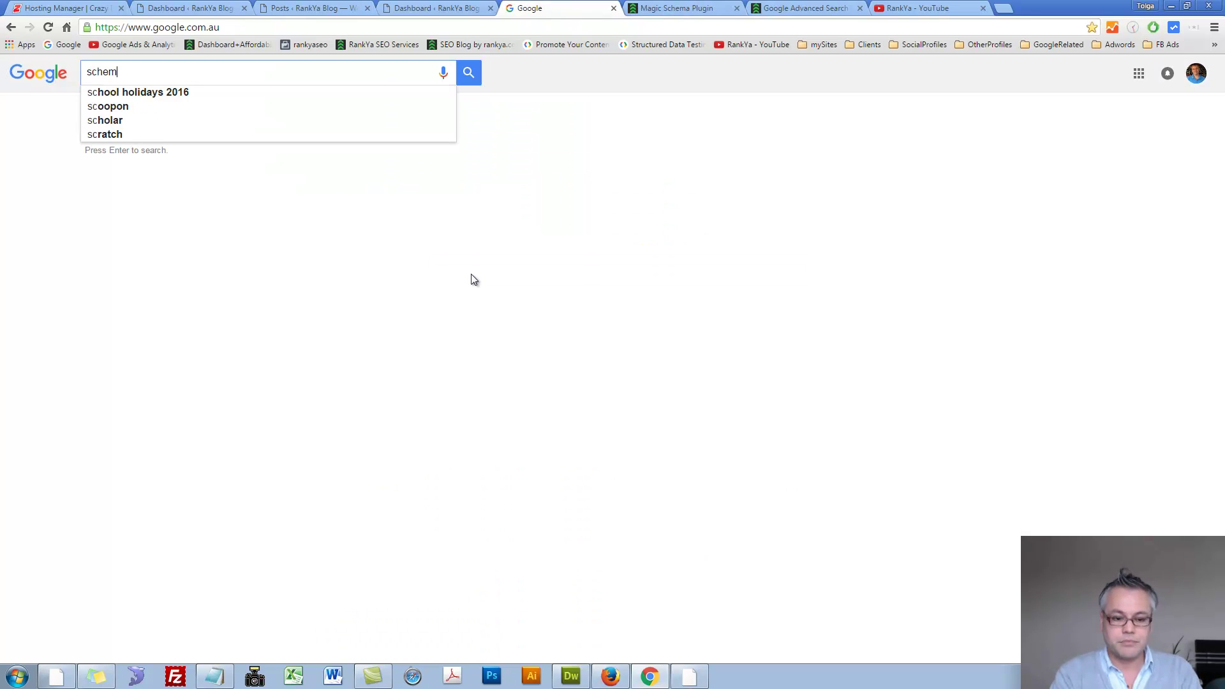
{"action": "type", "text": "a markup"}
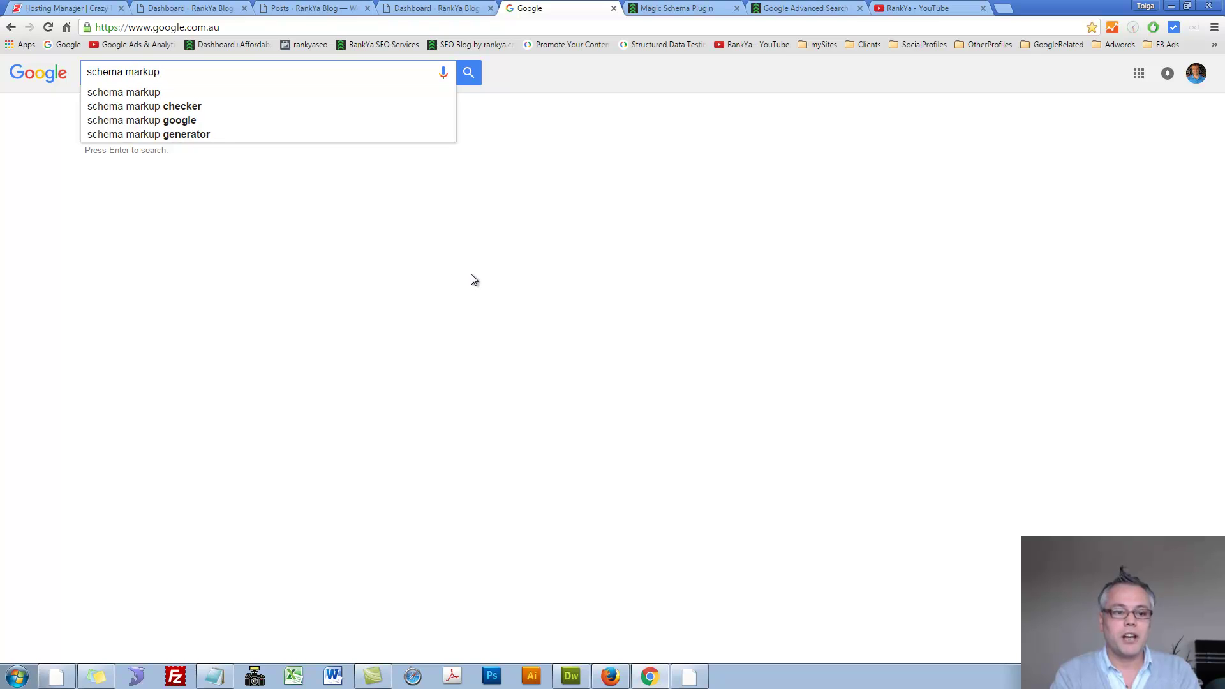
{"action": "type", "text": " plugin"}
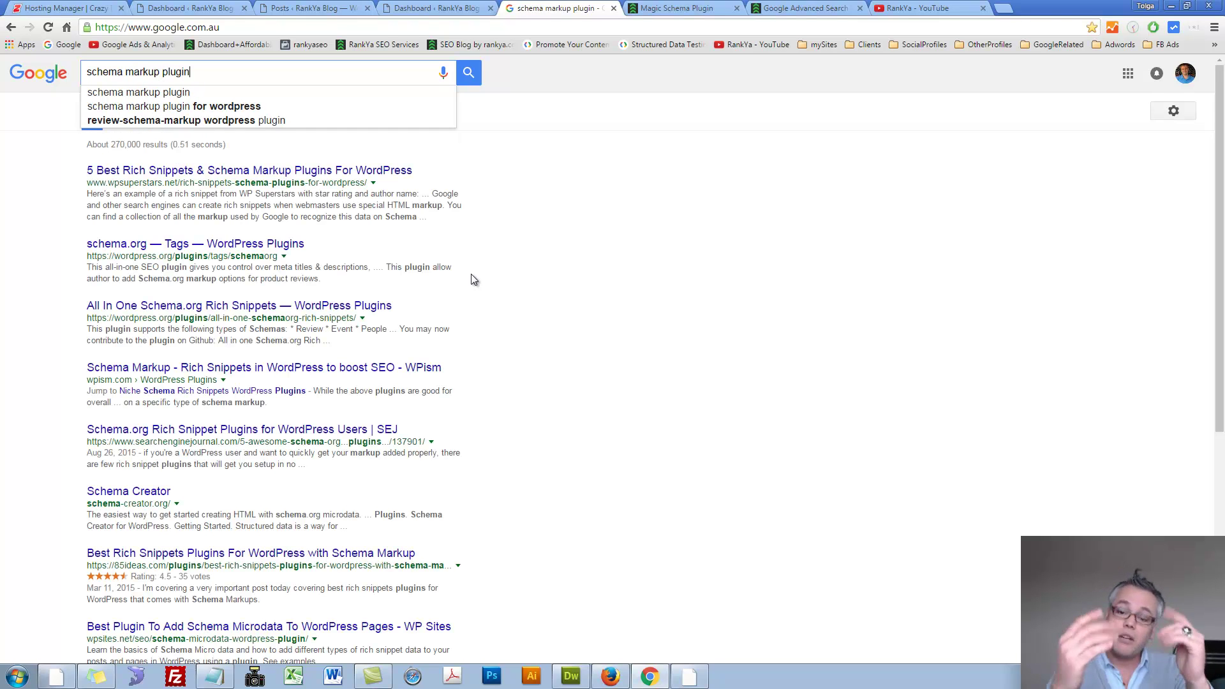
{"action": "key", "text": "Return"}
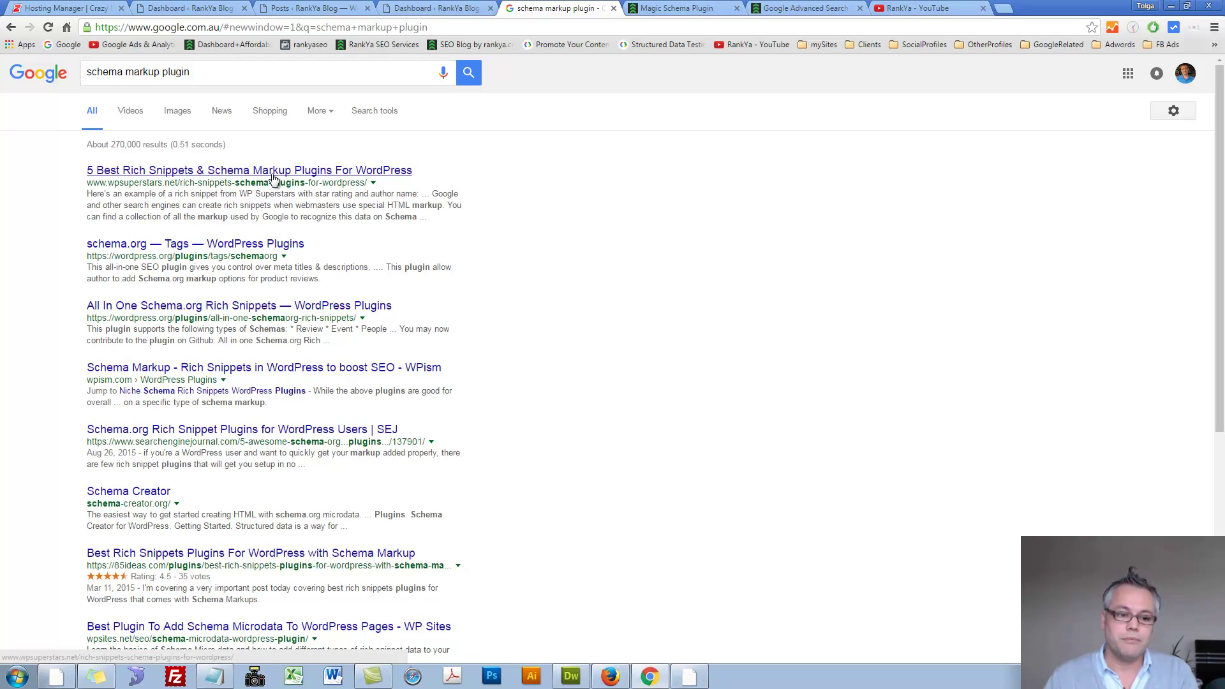
{"action": "left_click", "coordinate": [377, 115]}
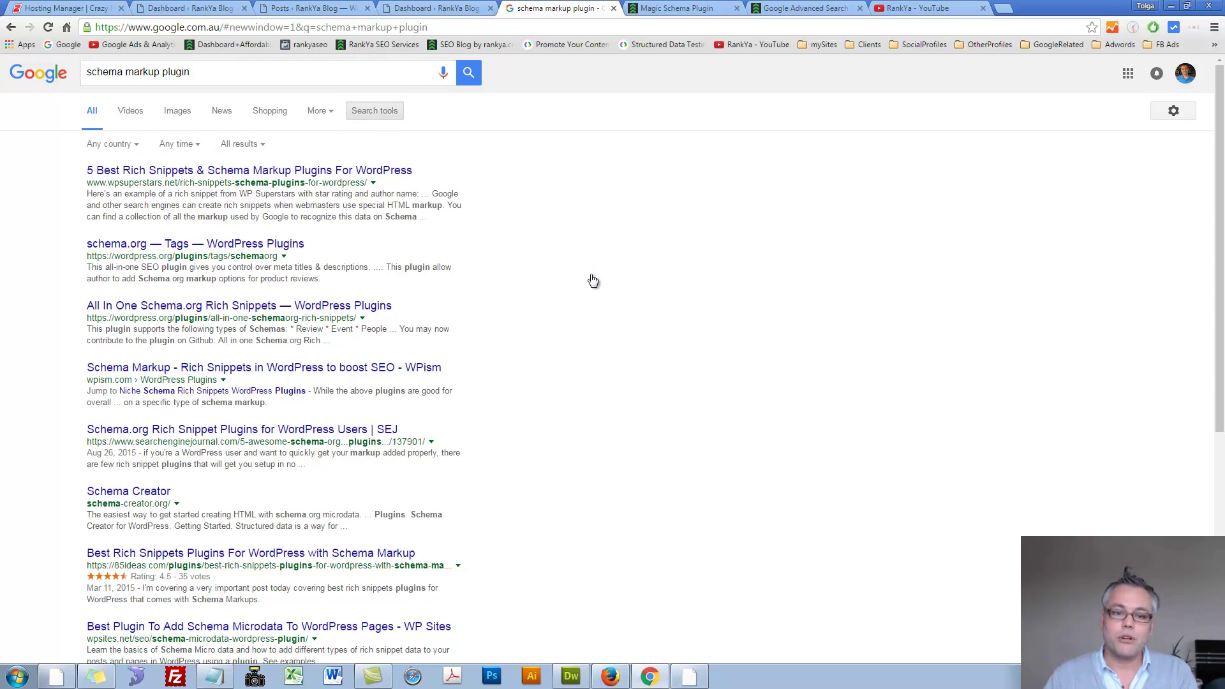
{"action": "left_click", "coordinate": [138, 151]}
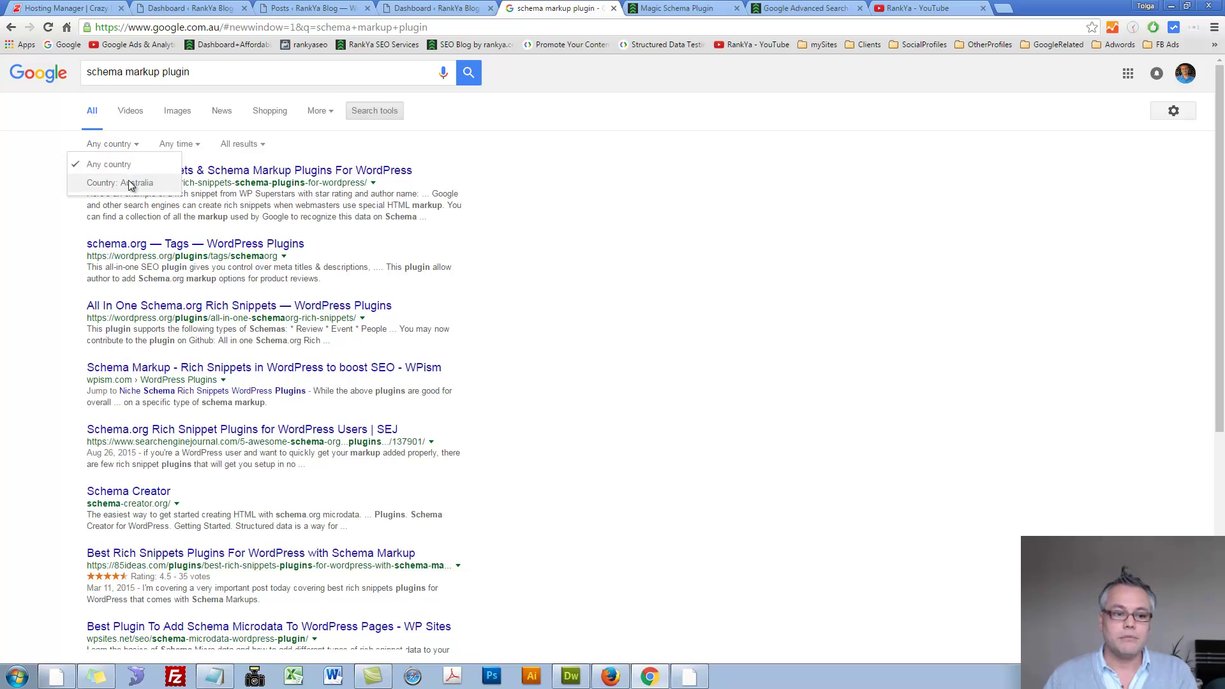
{"action": "left_click", "coordinate": [104, 184]}
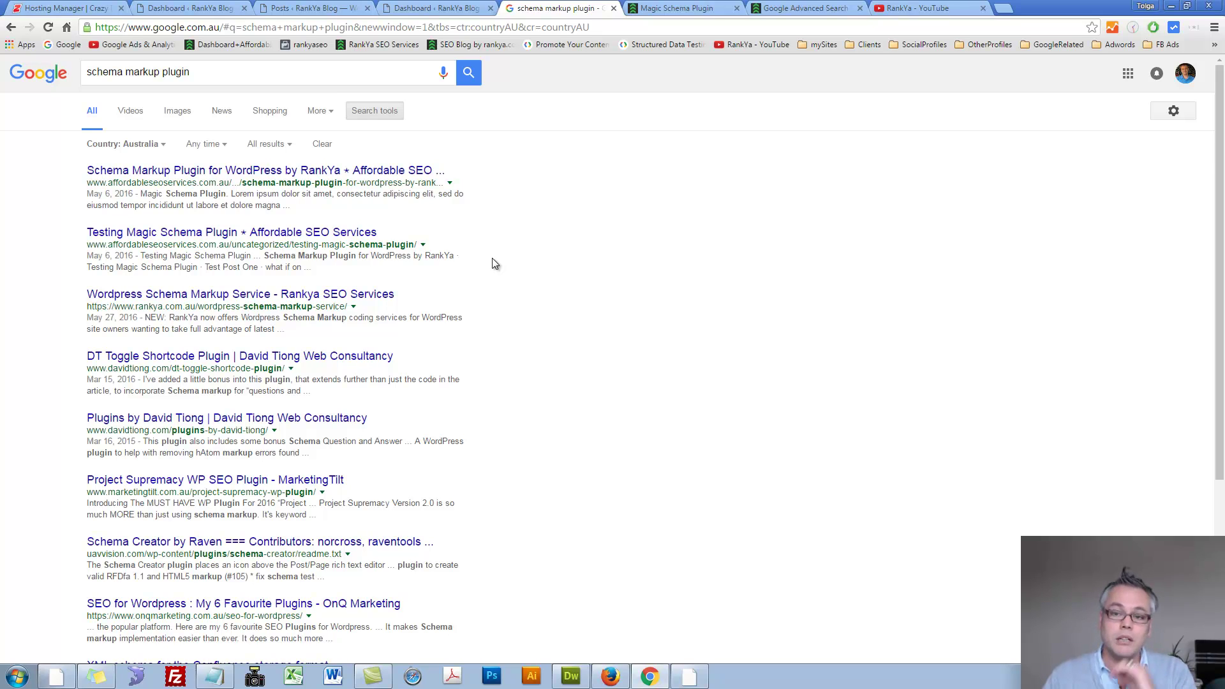
{"action": "left_click", "coordinate": [157, 144]}
{"action": "left_click", "coordinate": [131, 167]}
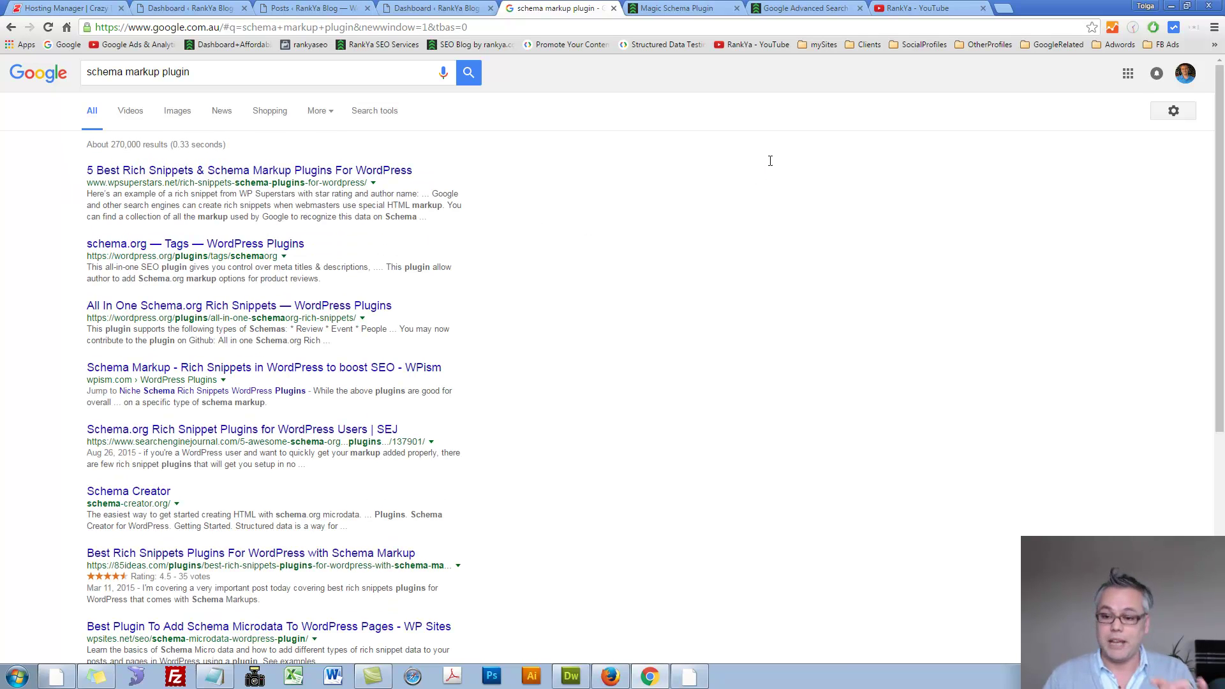
{"action": "left_click", "coordinate": [1006, 9]}
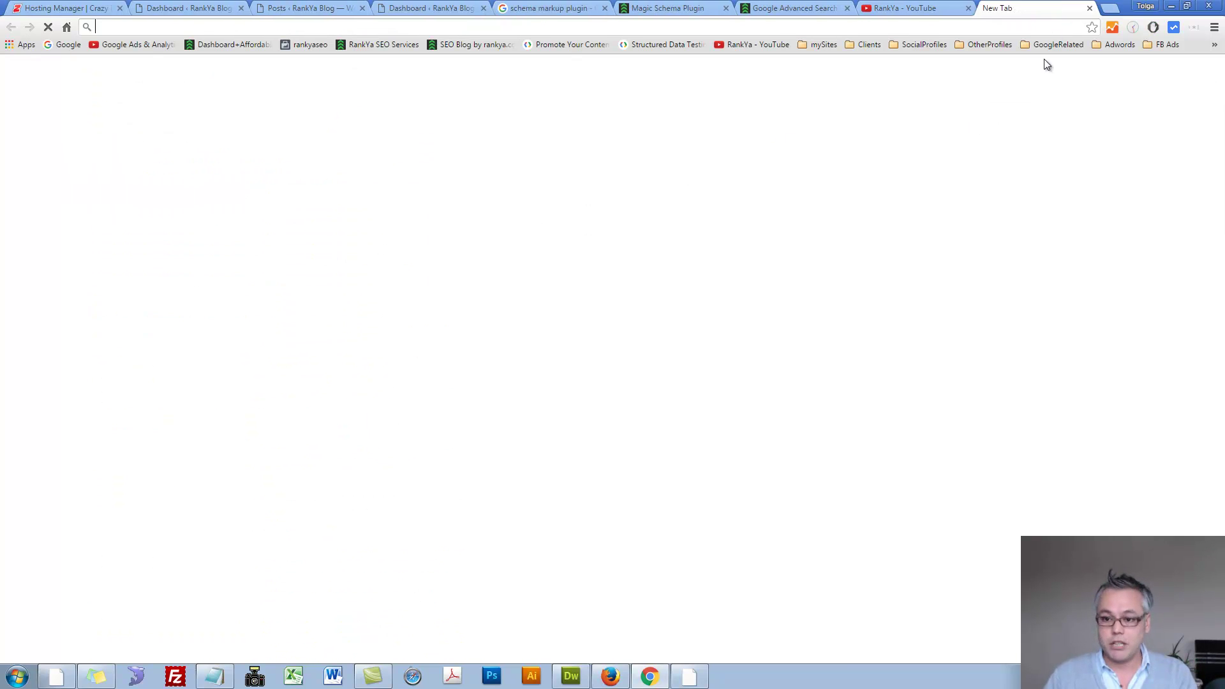
{"action": "left_click", "coordinate": [1046, 43]}
{"action": "mouse_move", "coordinate": [1035, 240]}
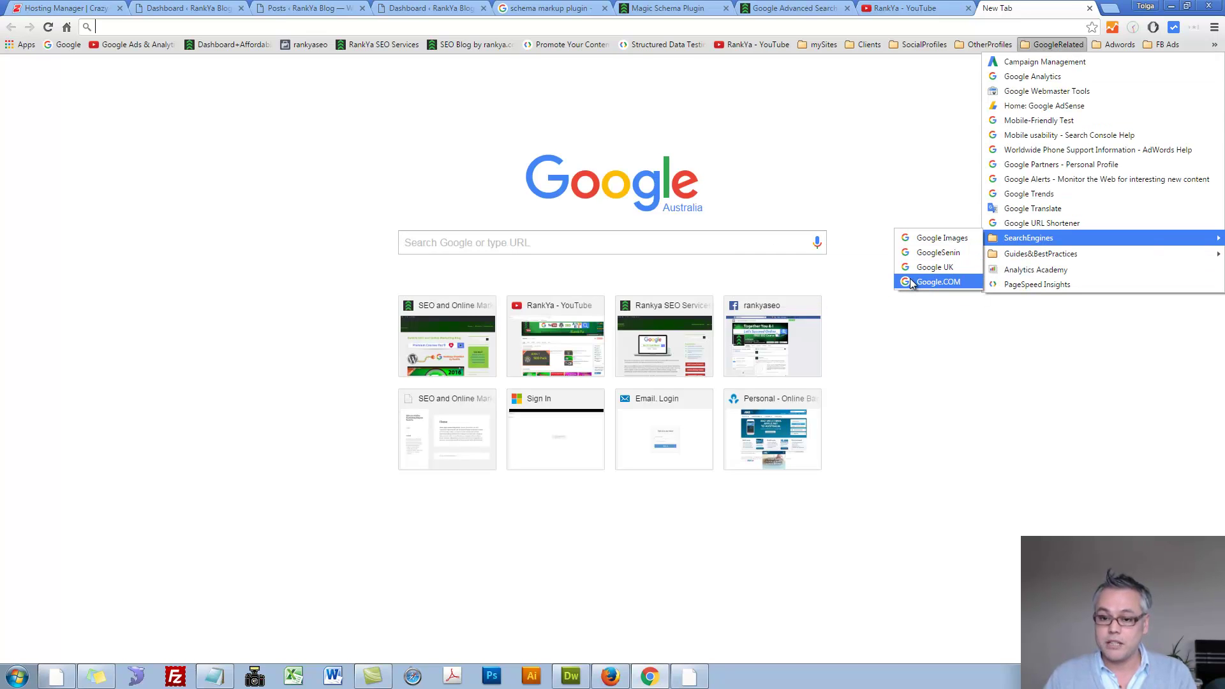
{"action": "left_click", "coordinate": [929, 273]}
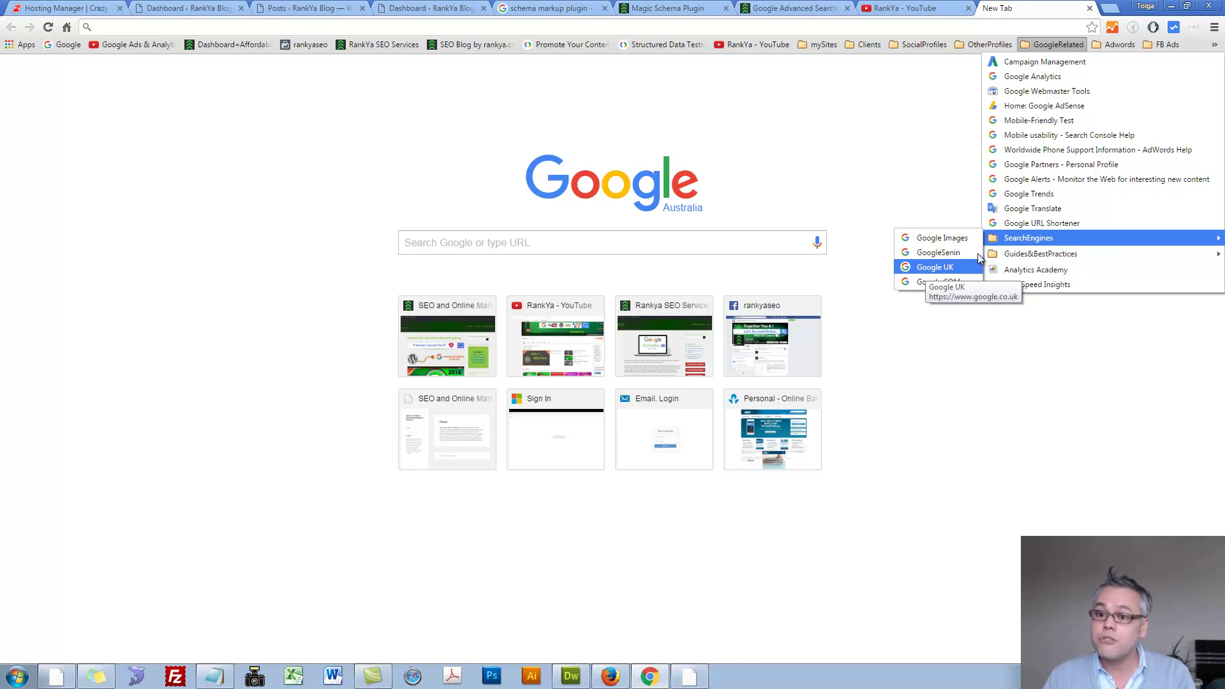
{"action": "left_click", "coordinate": [564, 9]}
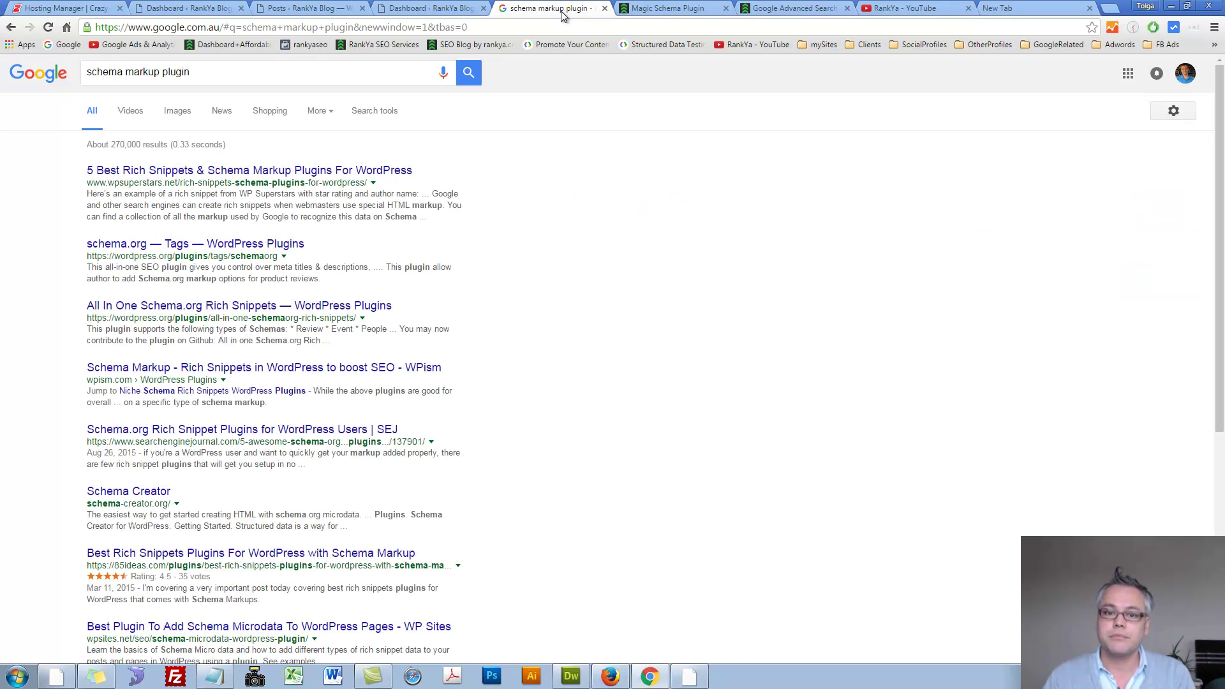
Limit the results to the past 24 hours, then clear the time filter.
{"action": "left_click", "coordinate": [375, 111]}
{"action": "left_click", "coordinate": [202, 149]}
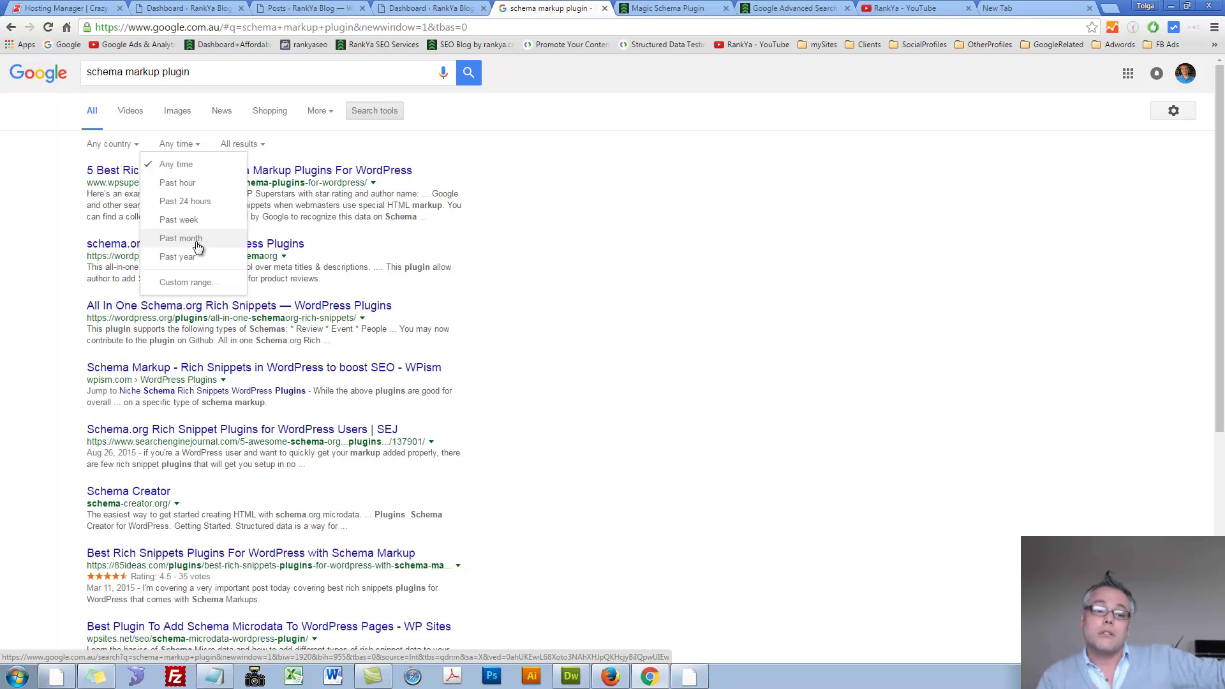
{"action": "left_click", "coordinate": [194, 204]}
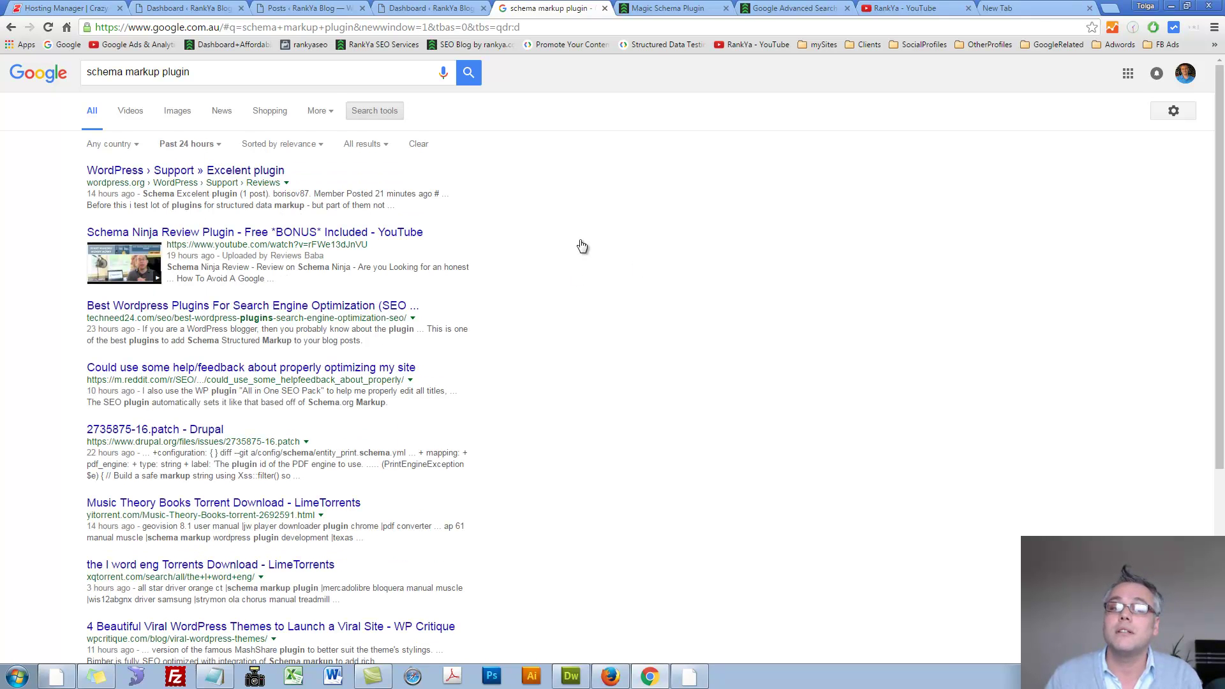
{"action": "left_click", "coordinate": [420, 143]}
Bring up the custom date range box and close it without applying a range.
{"action": "left_click", "coordinate": [374, 110]}
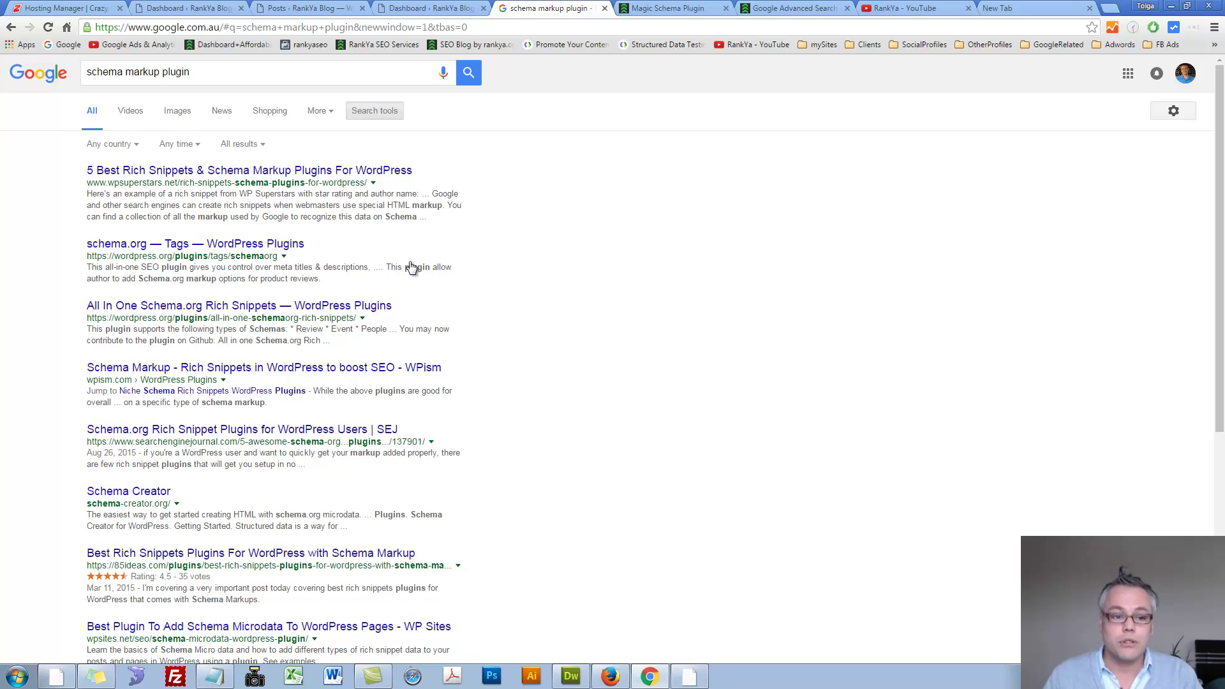
{"action": "left_click", "coordinate": [192, 148]}
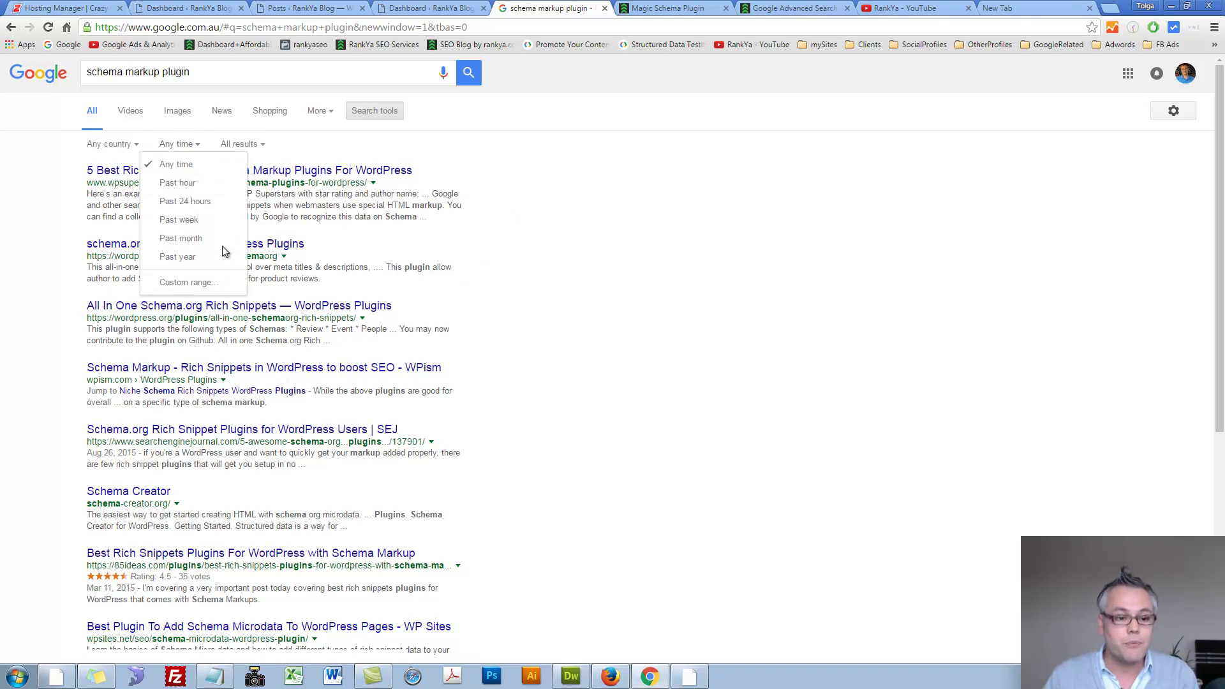
{"action": "left_click", "coordinate": [179, 282]}
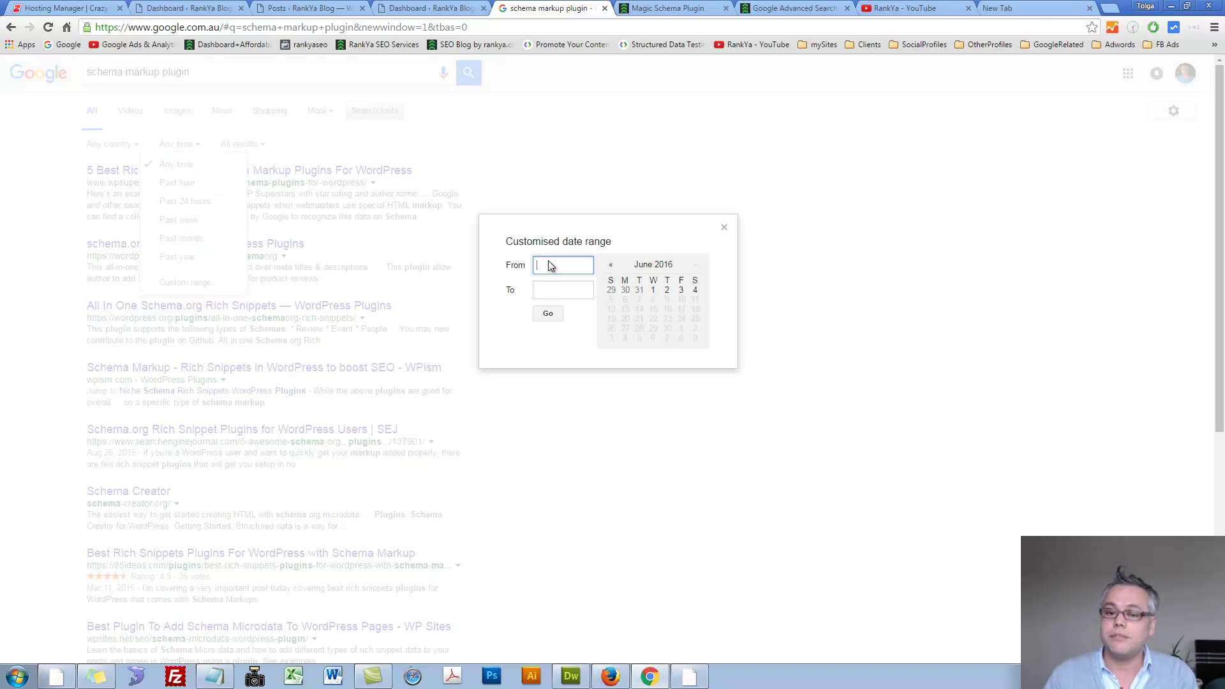
{"action": "left_click", "coordinate": [724, 228]}
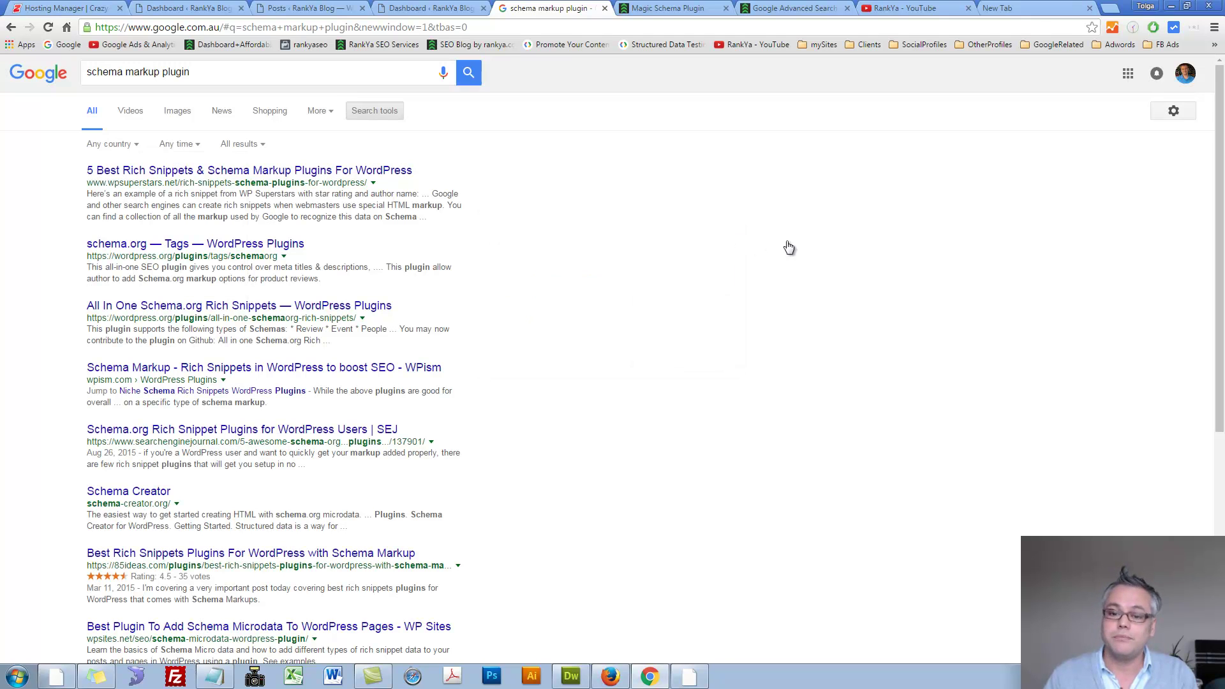
Look through the More result types list and the RankYa YouTube channel page.
{"action": "left_click", "coordinate": [330, 113]}
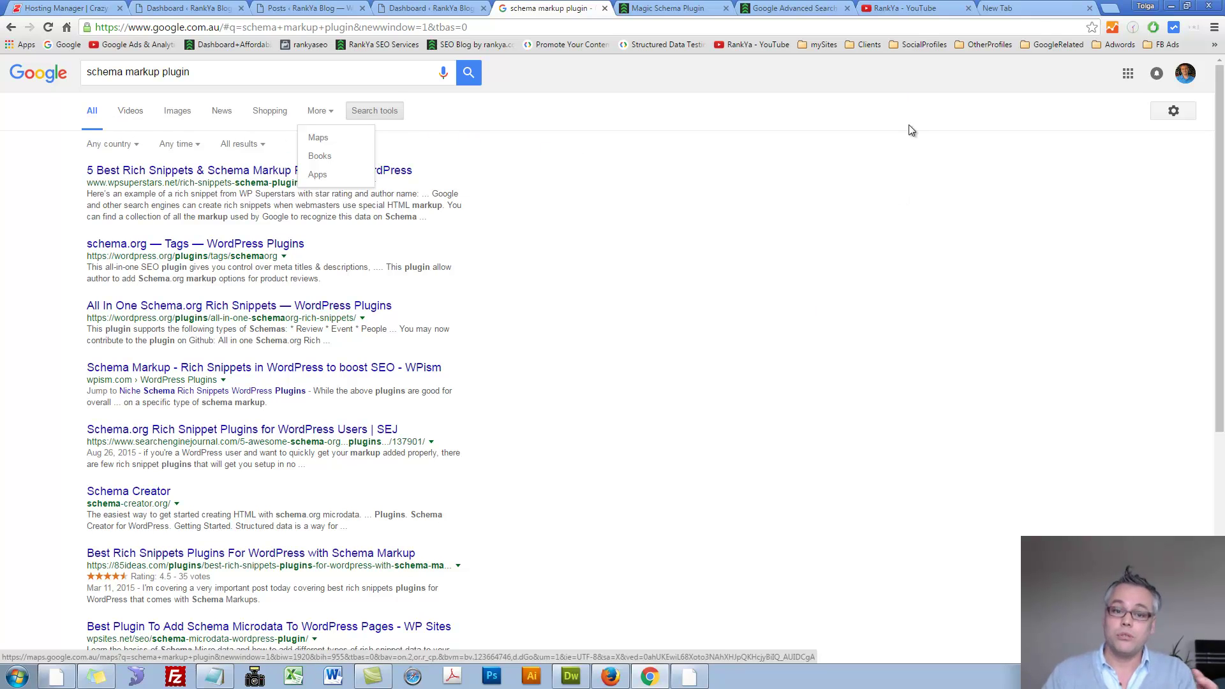
{"action": "left_click", "coordinate": [917, 8]}
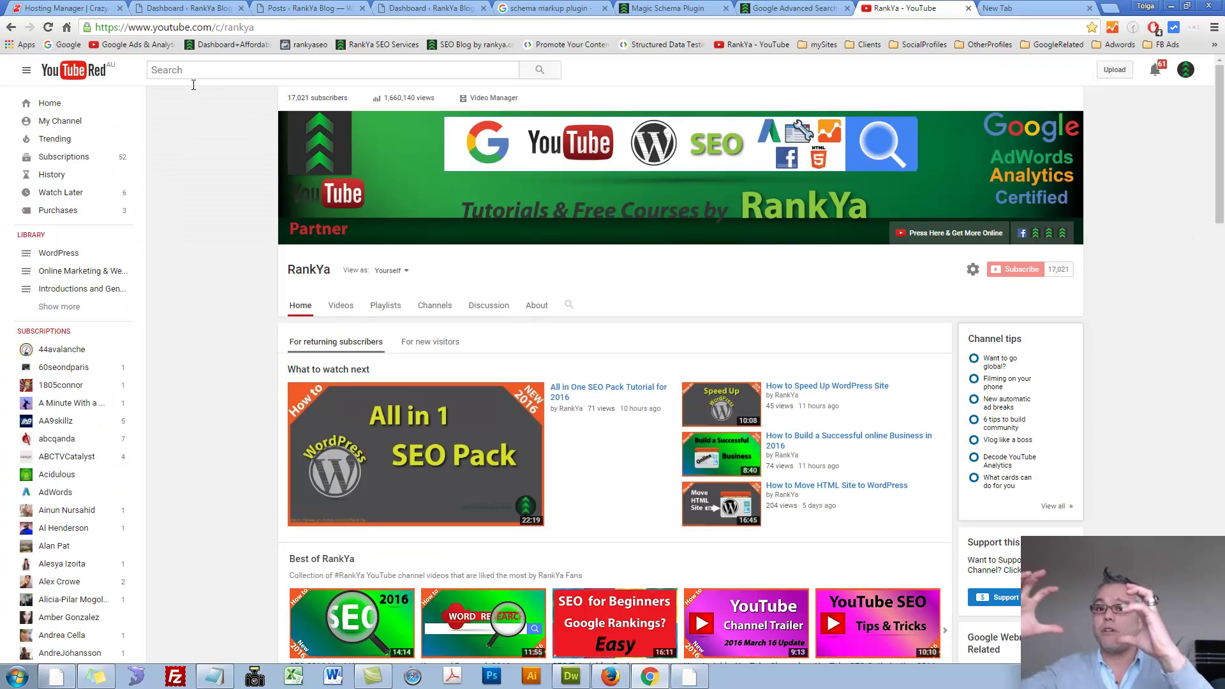
{"action": "left_click", "coordinate": [565, 8]}
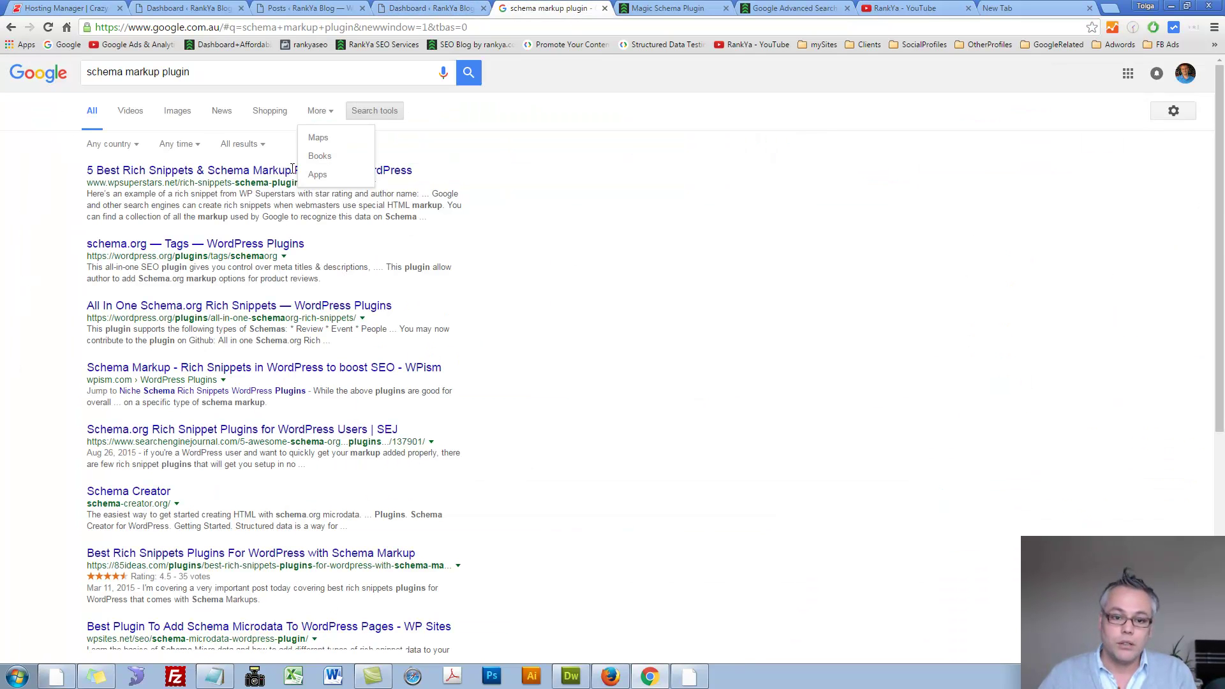
Rerun the schema markup plugin search, show only Videos, then return to Google home.
{"action": "left_click", "coordinate": [246, 73]}
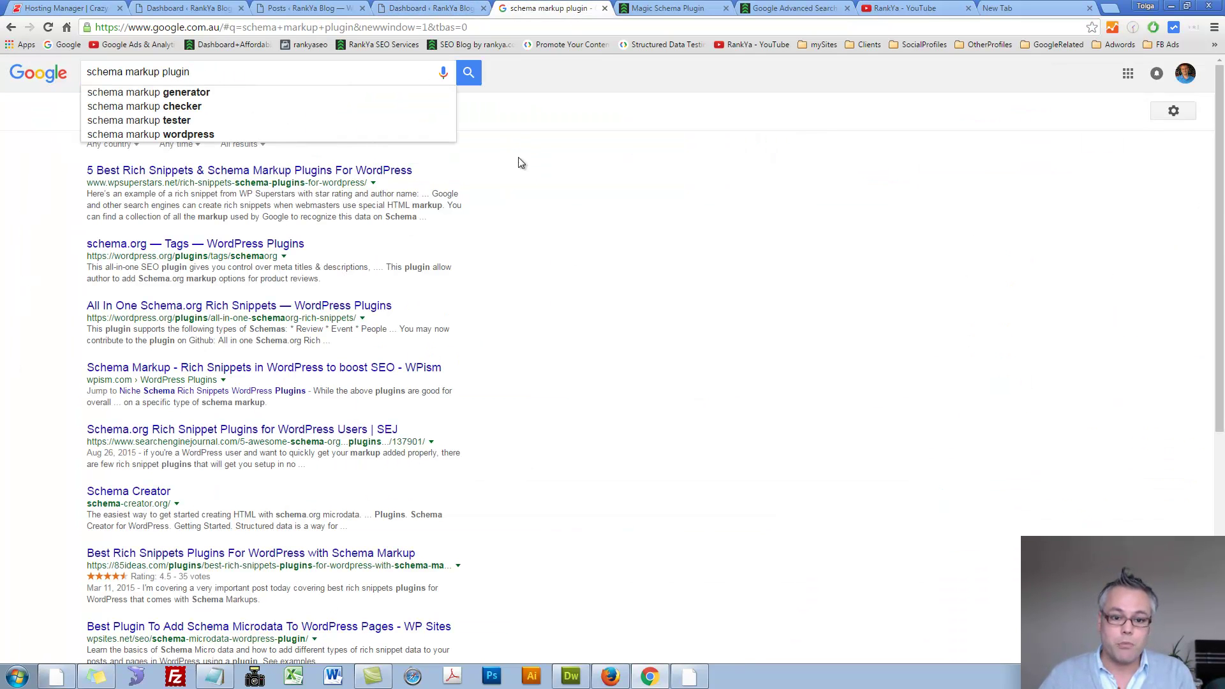
{"action": "left_click", "coordinate": [469, 73]}
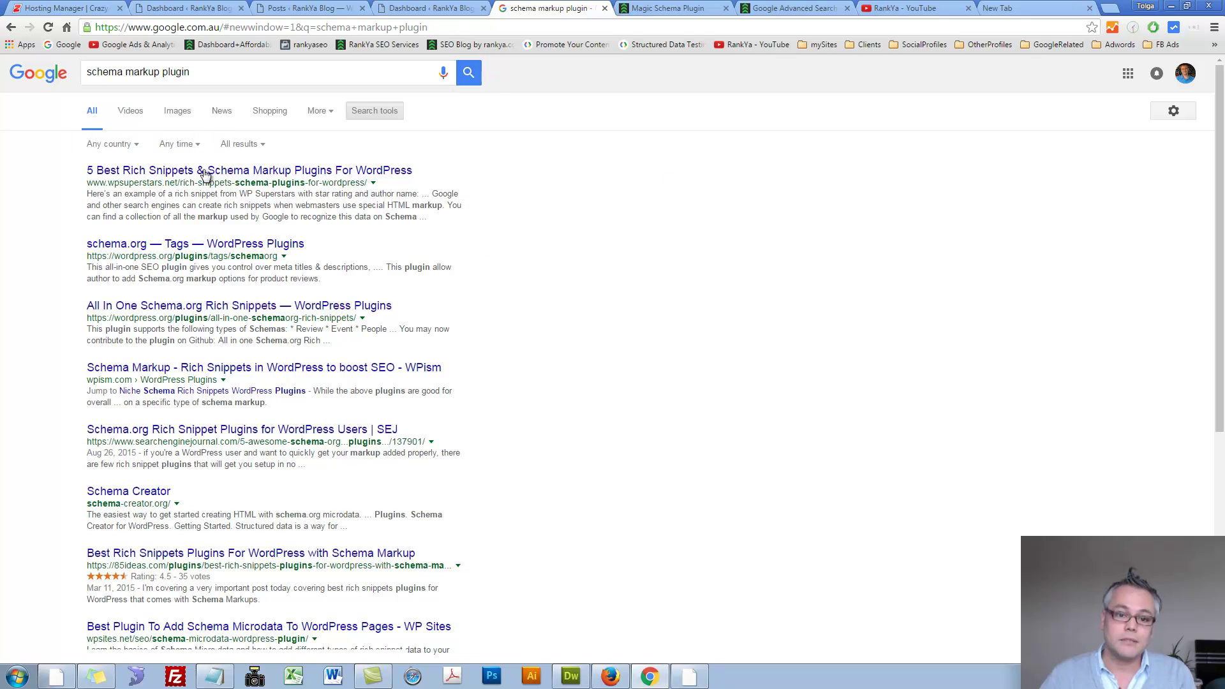
{"action": "left_click", "coordinate": [130, 111]}
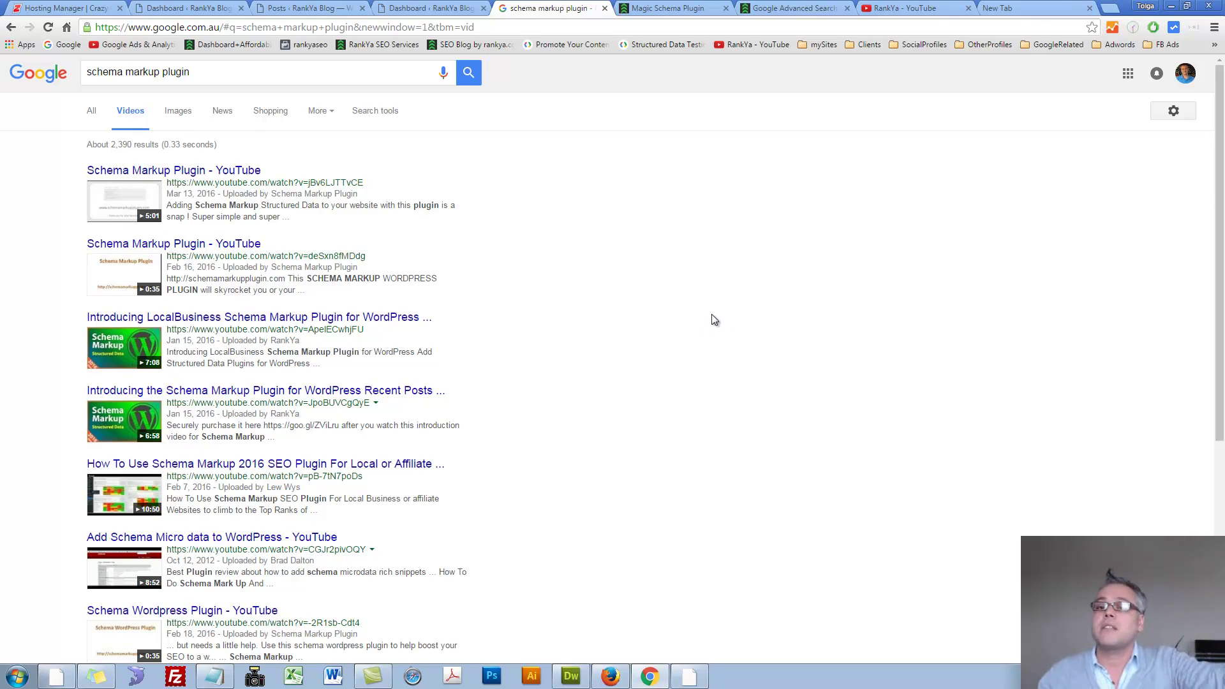
{"action": "left_click", "coordinate": [64, 44]}
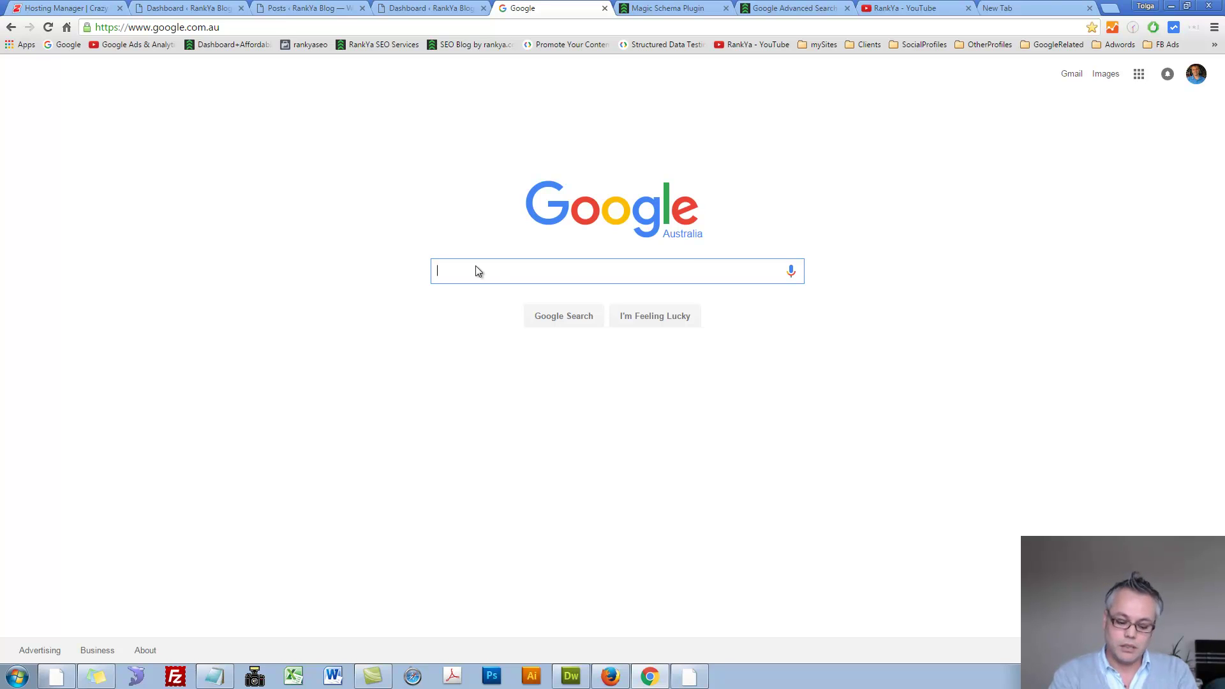
Search 'schema markup plugin' and copy wordpress.org from the second result's address.
{"action": "type", "text": "schema markup plugin"}
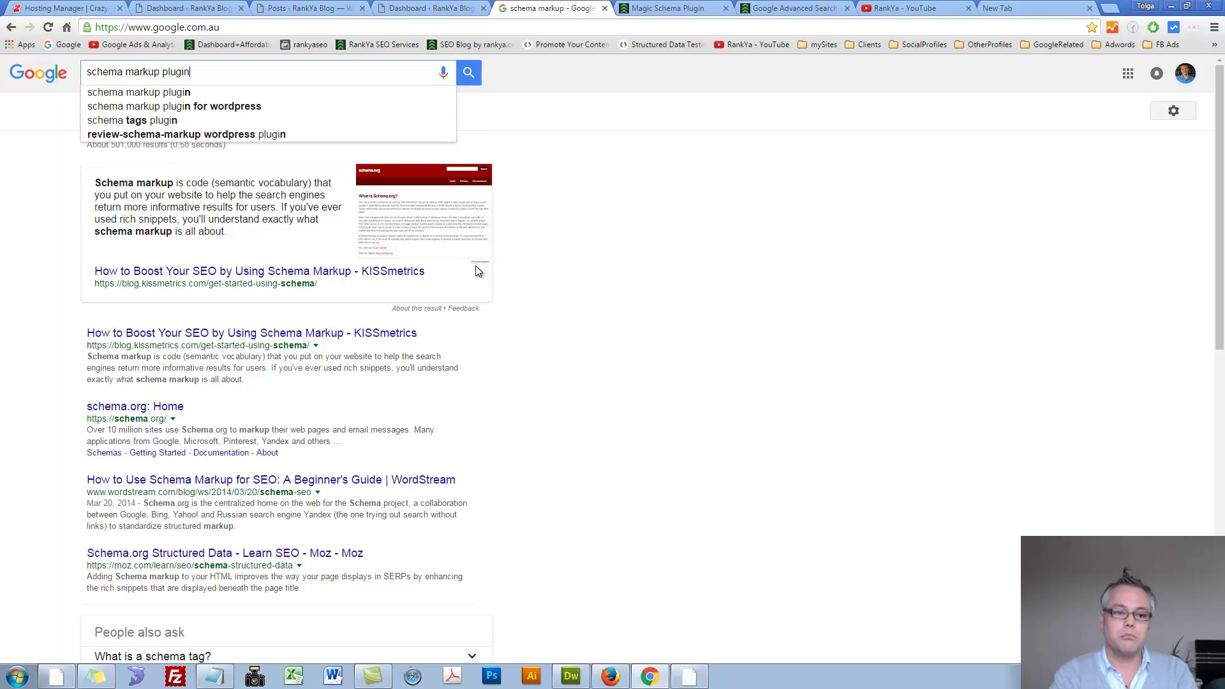
{"action": "key", "text": "Return"}
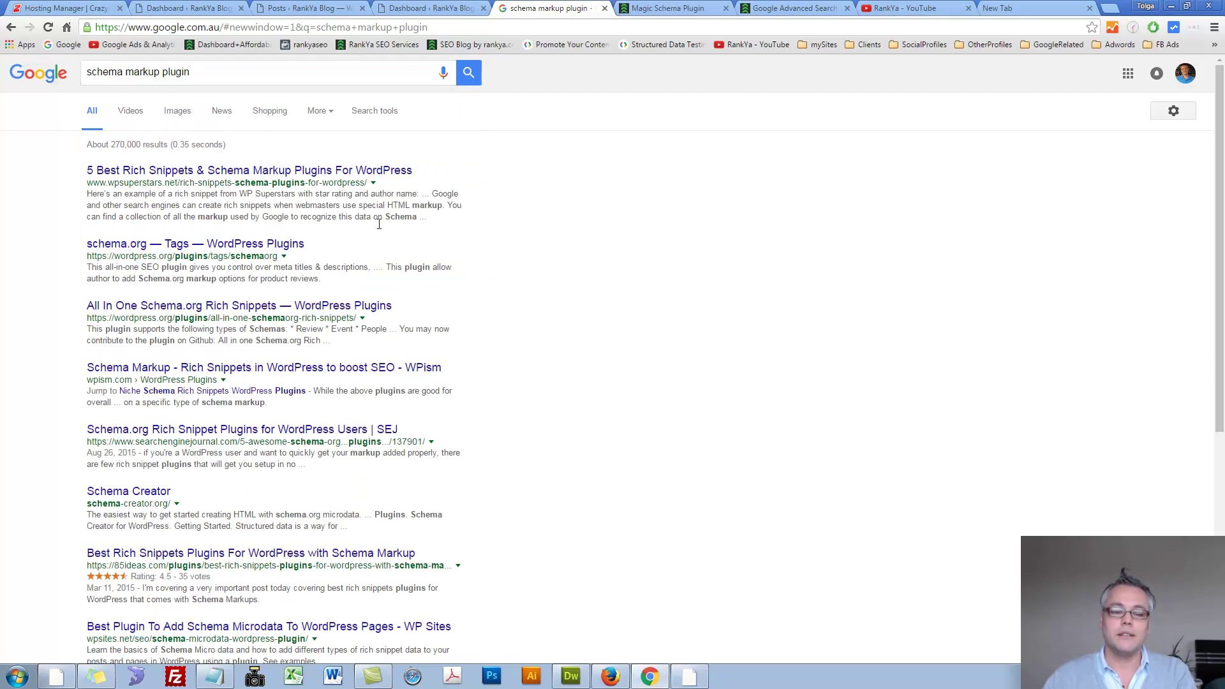
{"action": "left_click", "coordinate": [225, 73]}
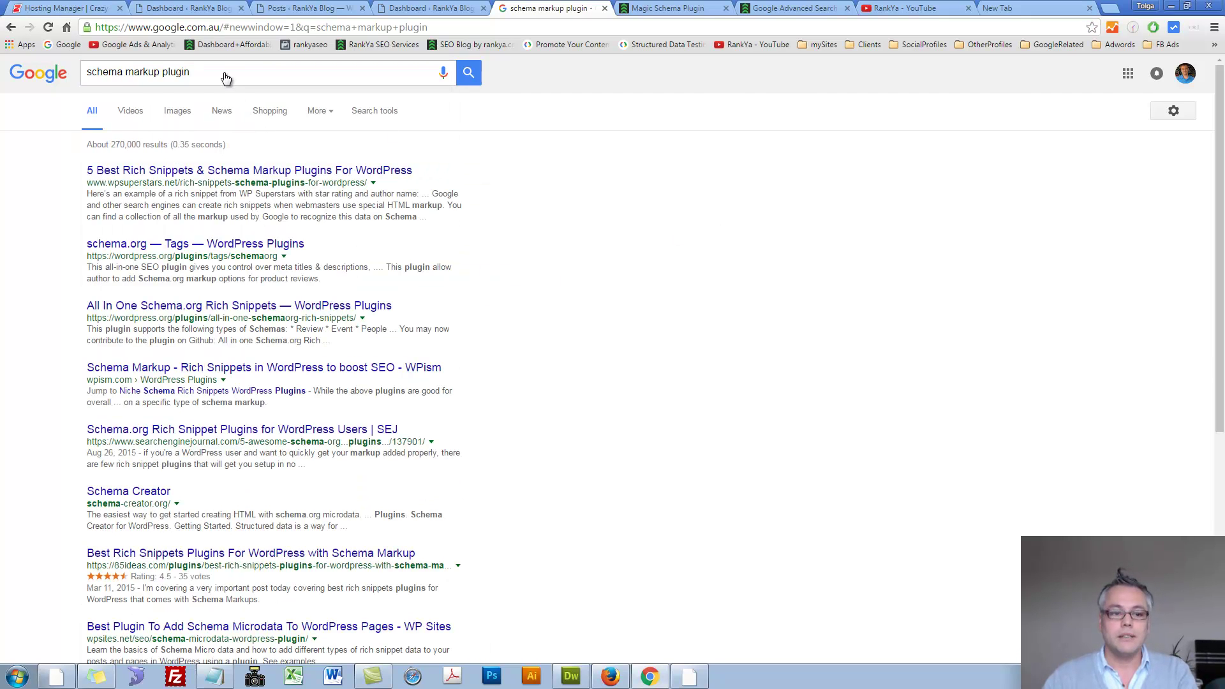
{"action": "double_click", "coordinate": [119, 183]}
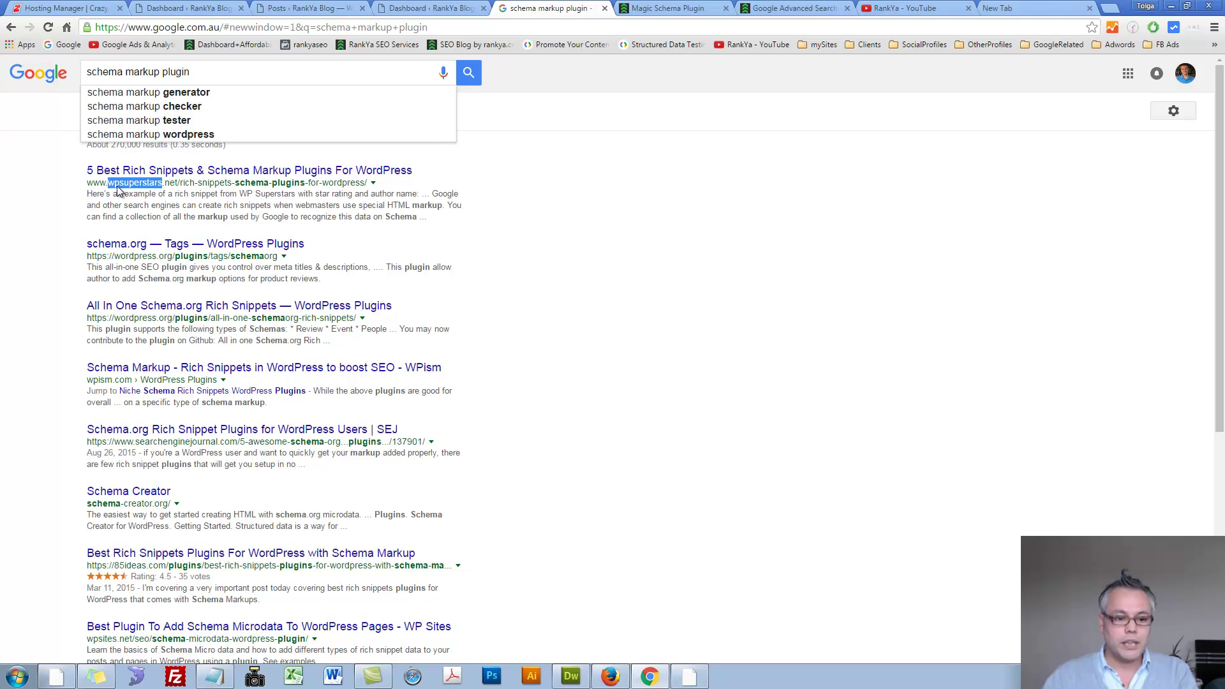
{"action": "left_click_drag", "start_coordinate": [173, 257], "coordinate": [115, 257]}
{"action": "right_click", "coordinate": [126, 260]}
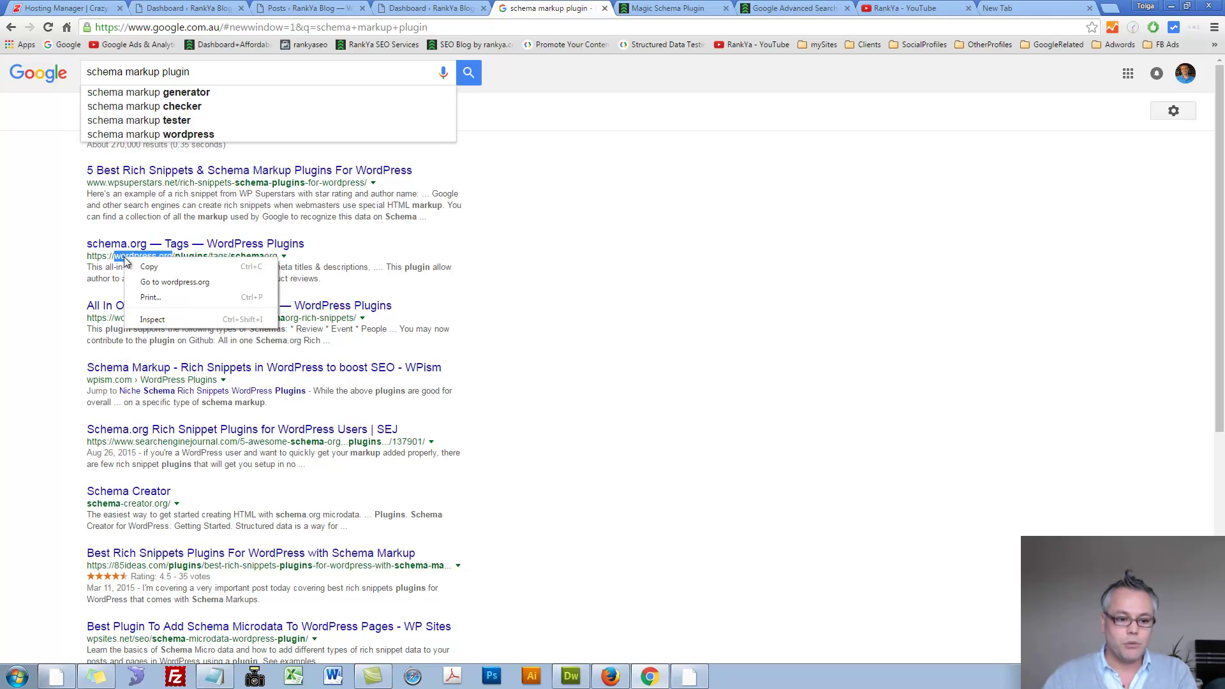
{"action": "left_click", "coordinate": [148, 266]}
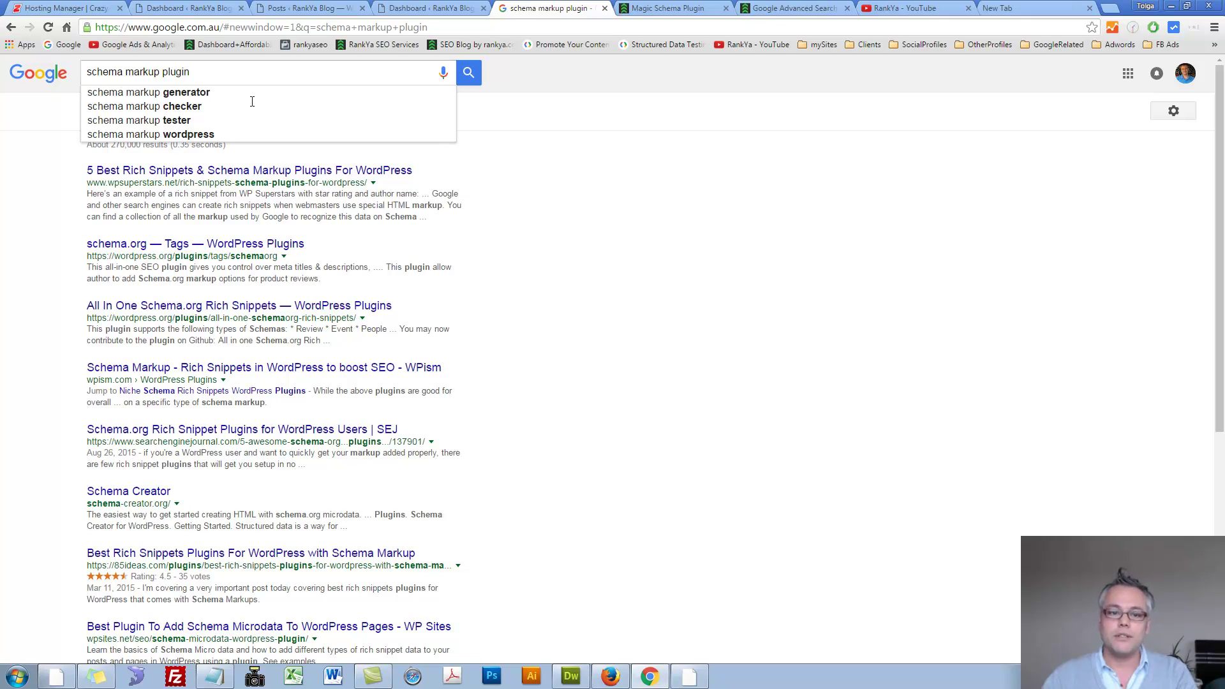
Rerun the search excluding WordPress by adding '-wordpress' to the query.
{"action": "left_click", "coordinate": [244, 76]}
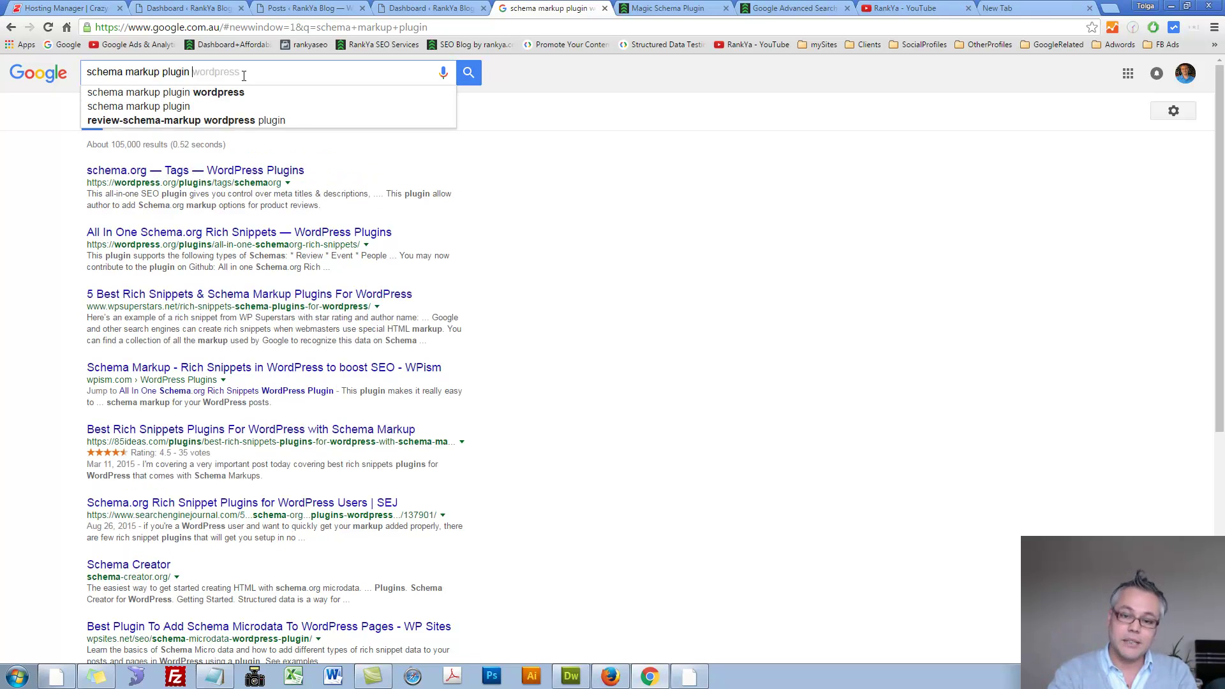
{"action": "type", "text": "-"}
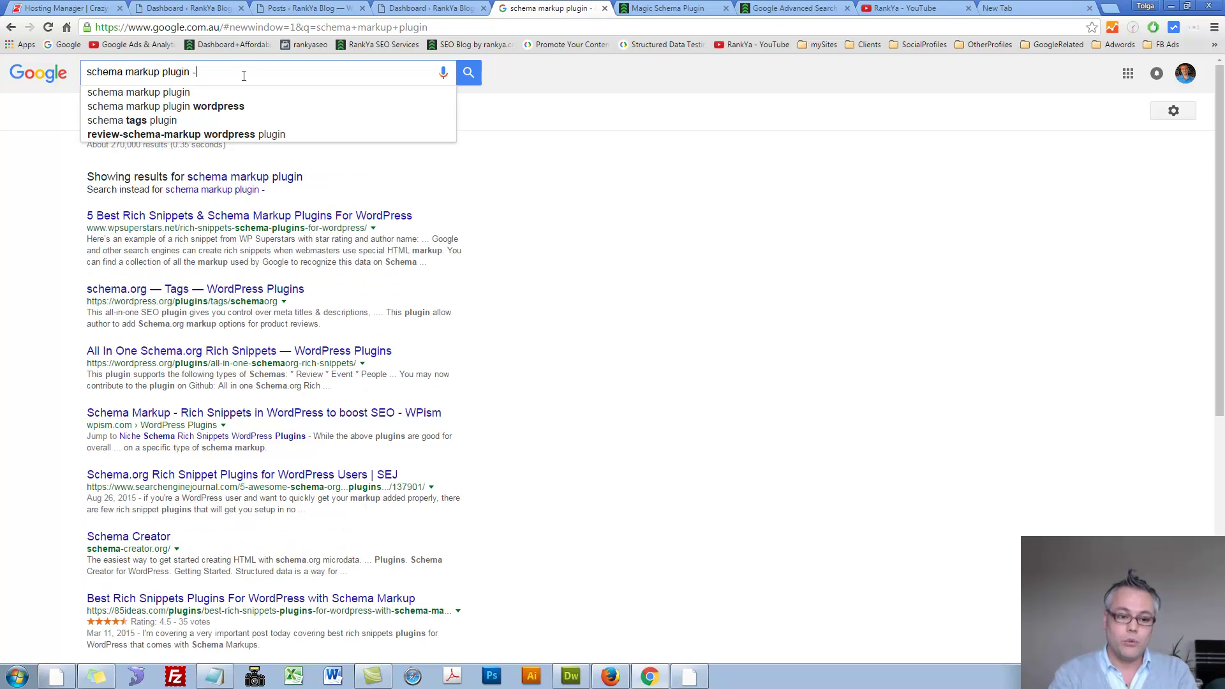
{"action": "type", "text": "wordpress"}
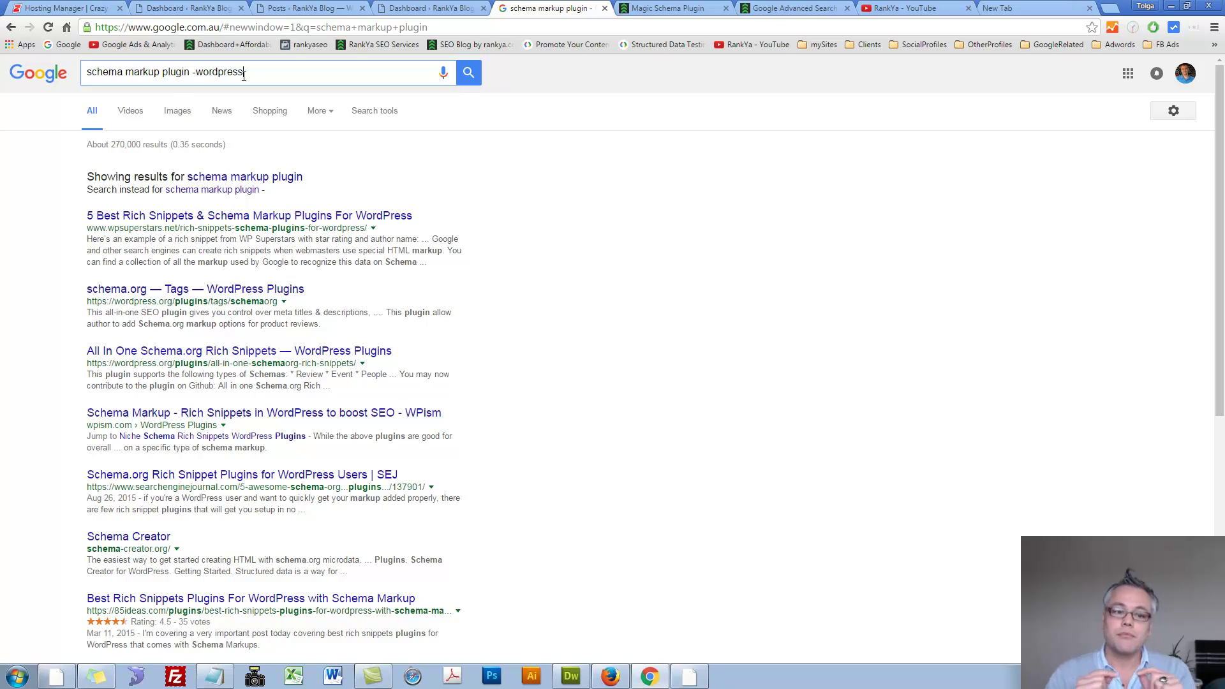
{"action": "key", "text": "Return"}
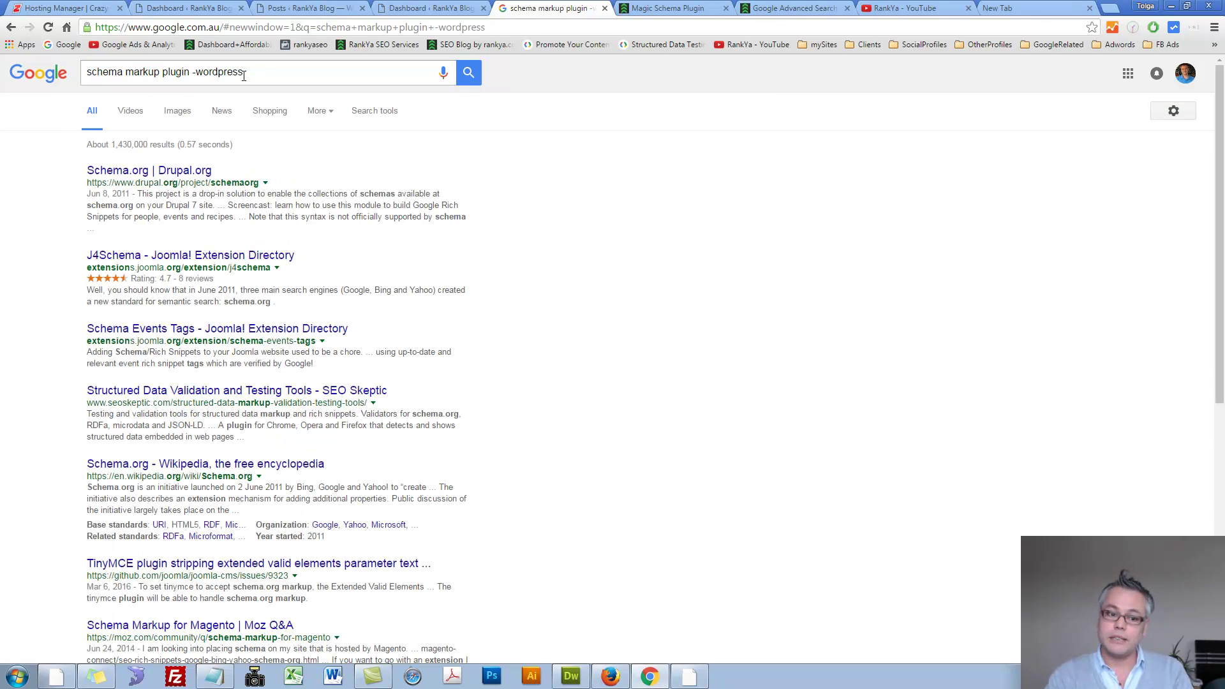
Delete the '-wordpress' exclusion from the query.
{"action": "left_click_drag", "start_coordinate": [244, 72], "coordinate": [193, 72]}
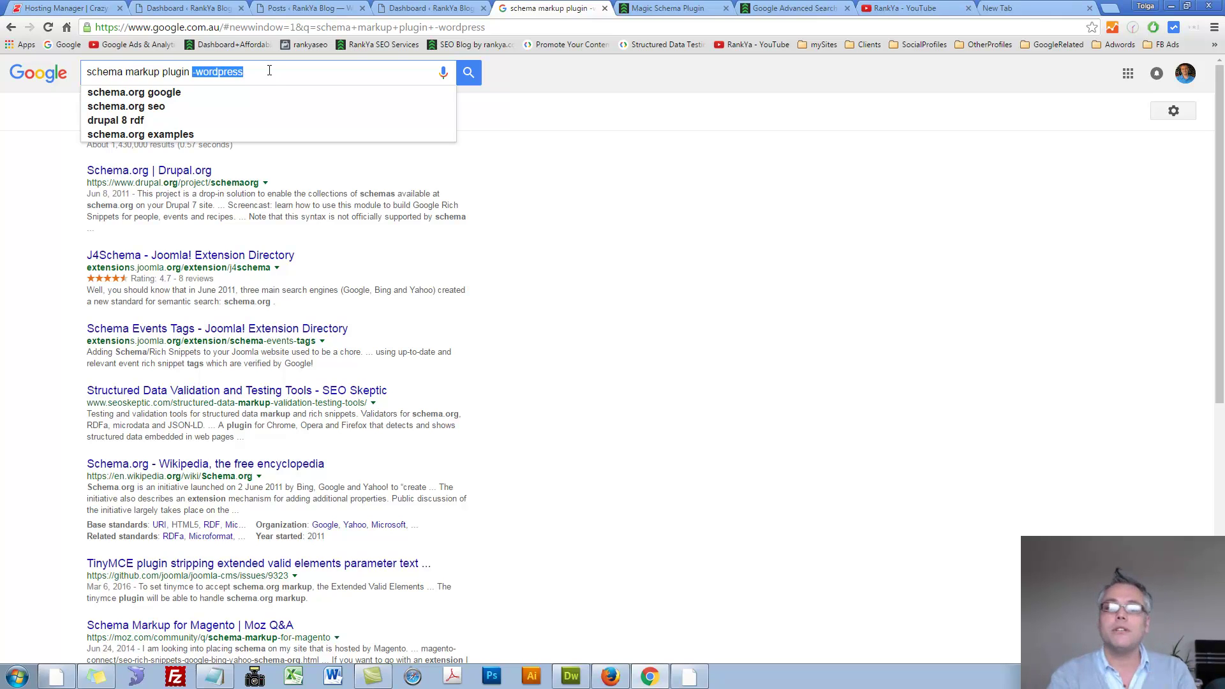
{"action": "left_click", "coordinate": [196, 71]}
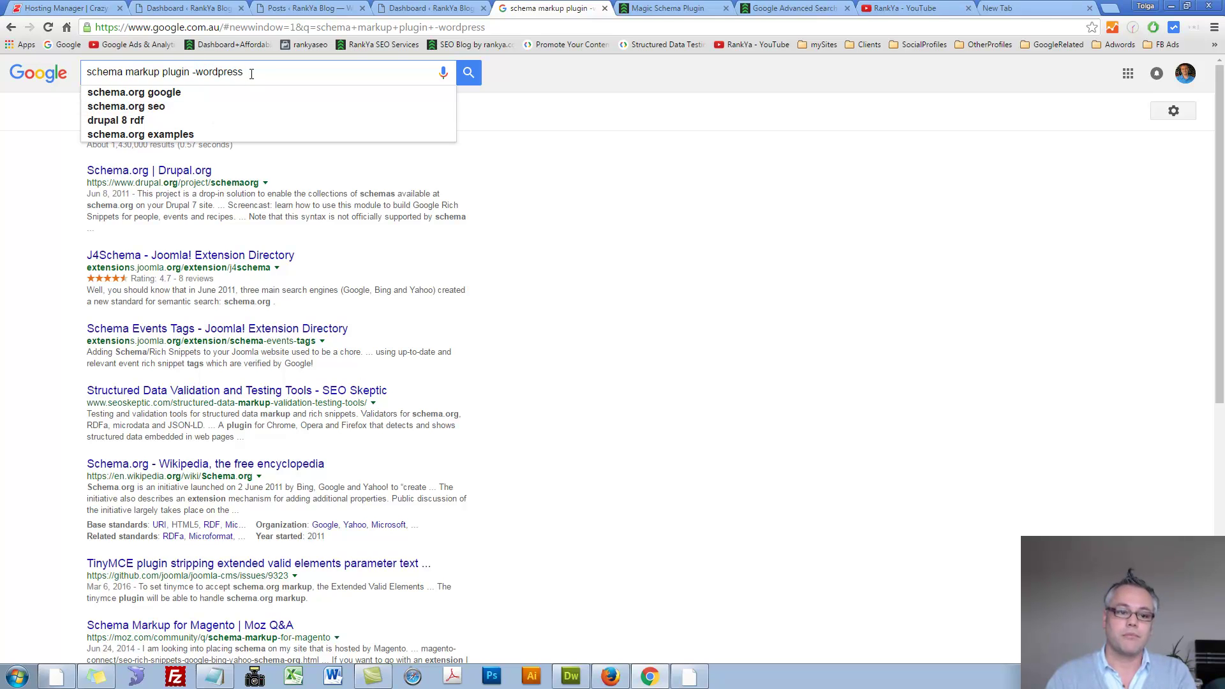
{"action": "left_click_drag", "start_coordinate": [198, 73], "coordinate": [260, 68]}
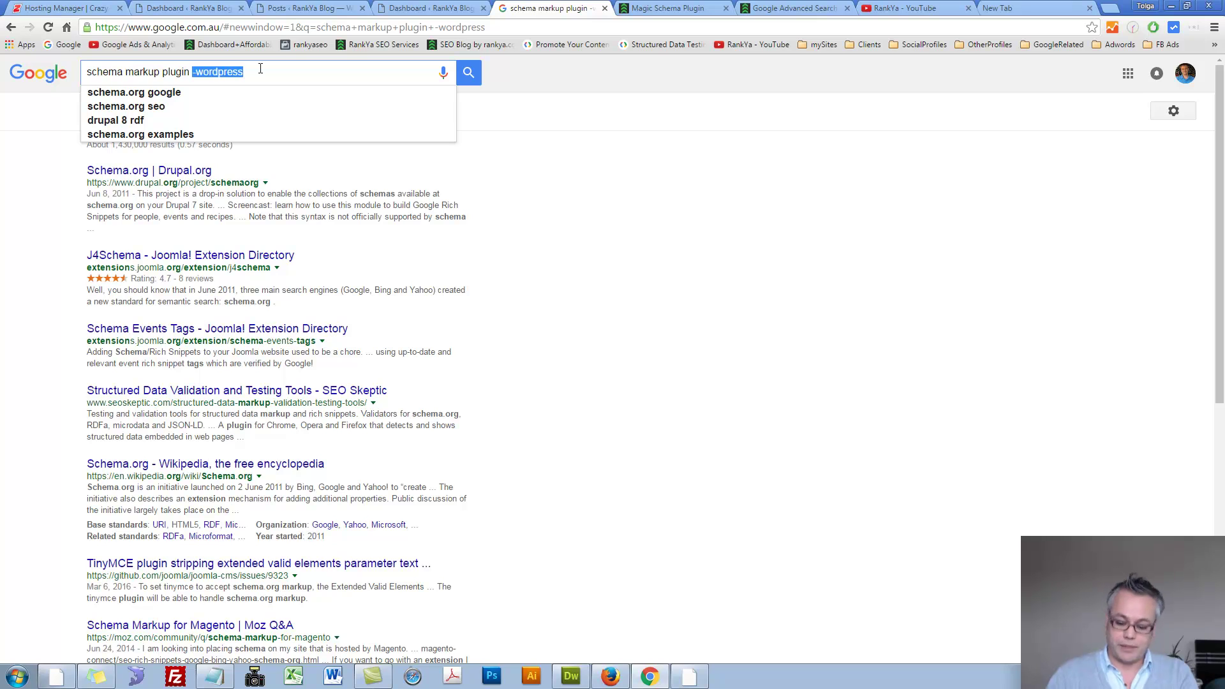
{"action": "key", "text": "BackSpace"}
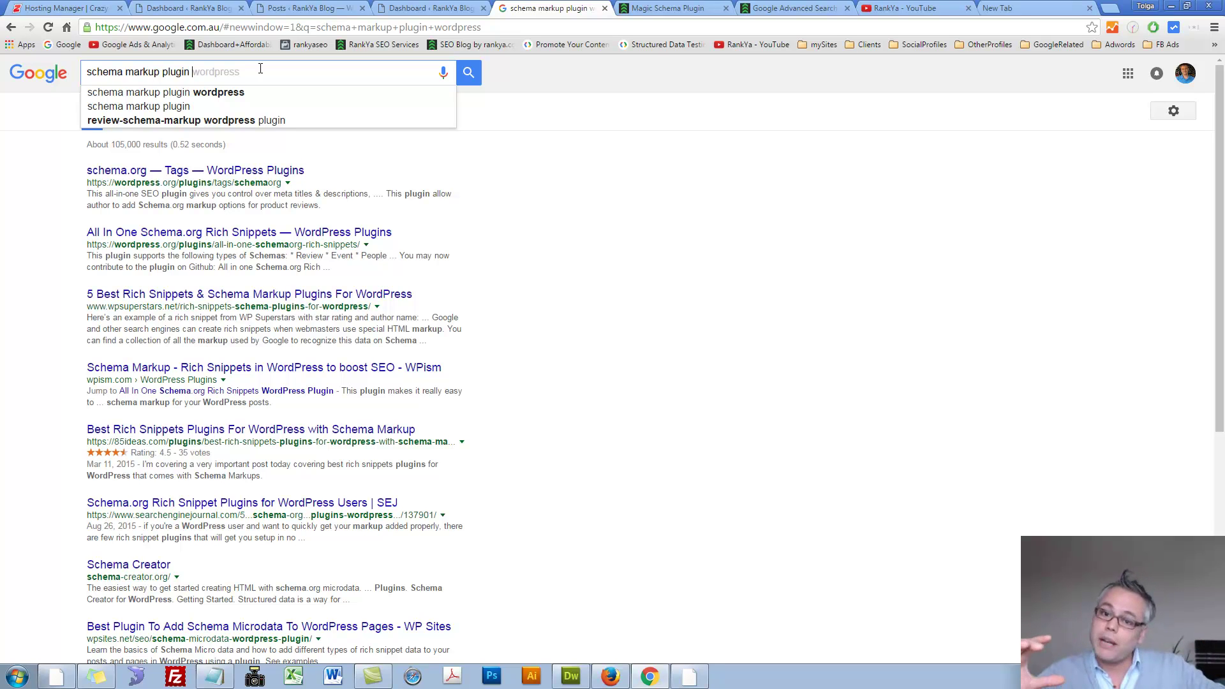
Search schema markup plugin "wordpress", then swap the quoted term for a * wildcard.
{"action": "type", "text": "\""}
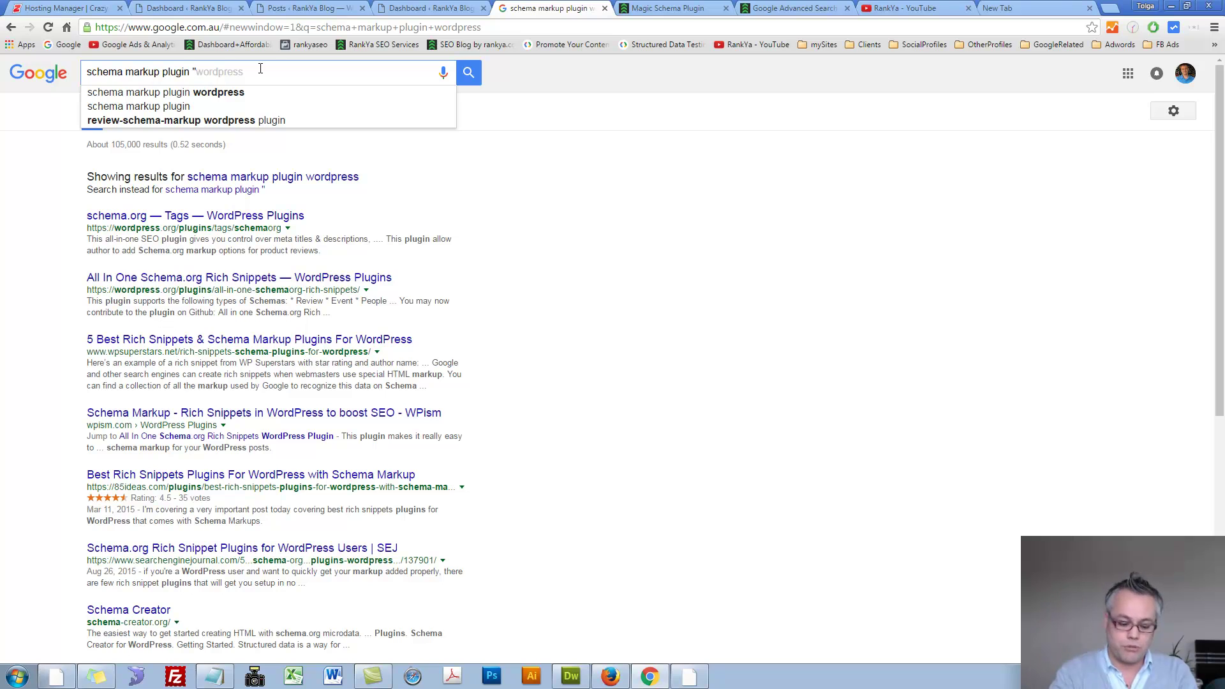
{"action": "type", "text": "wordpress"}
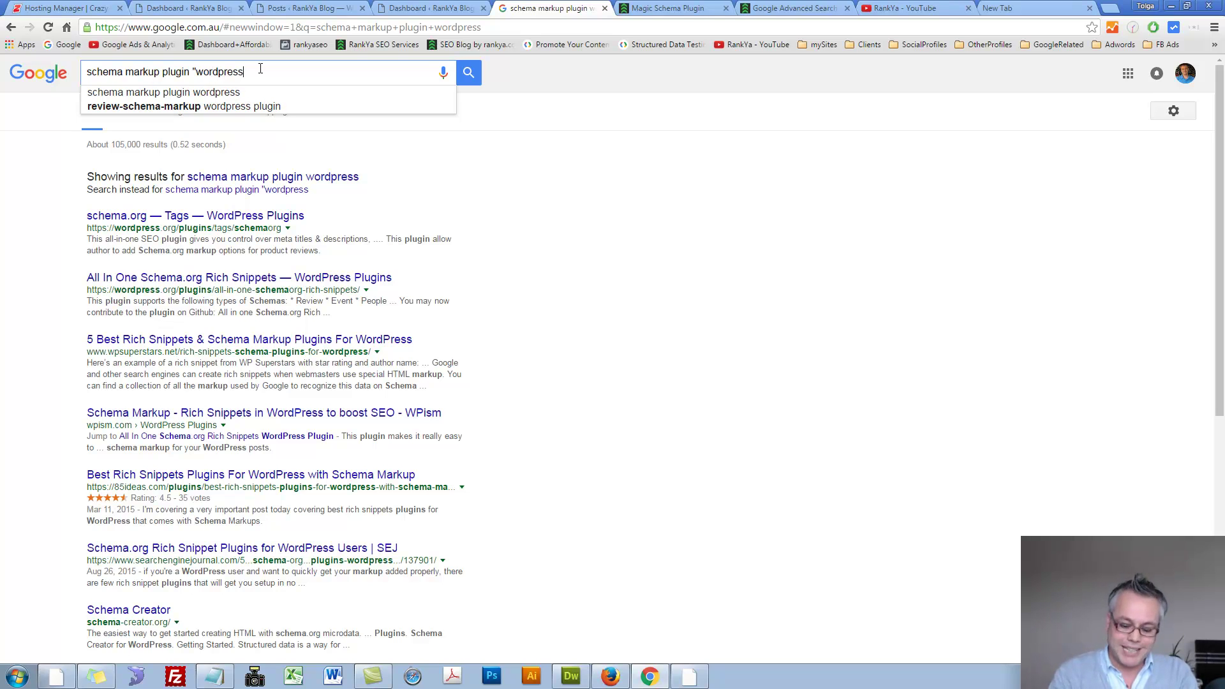
{"action": "type", "text": "\""}
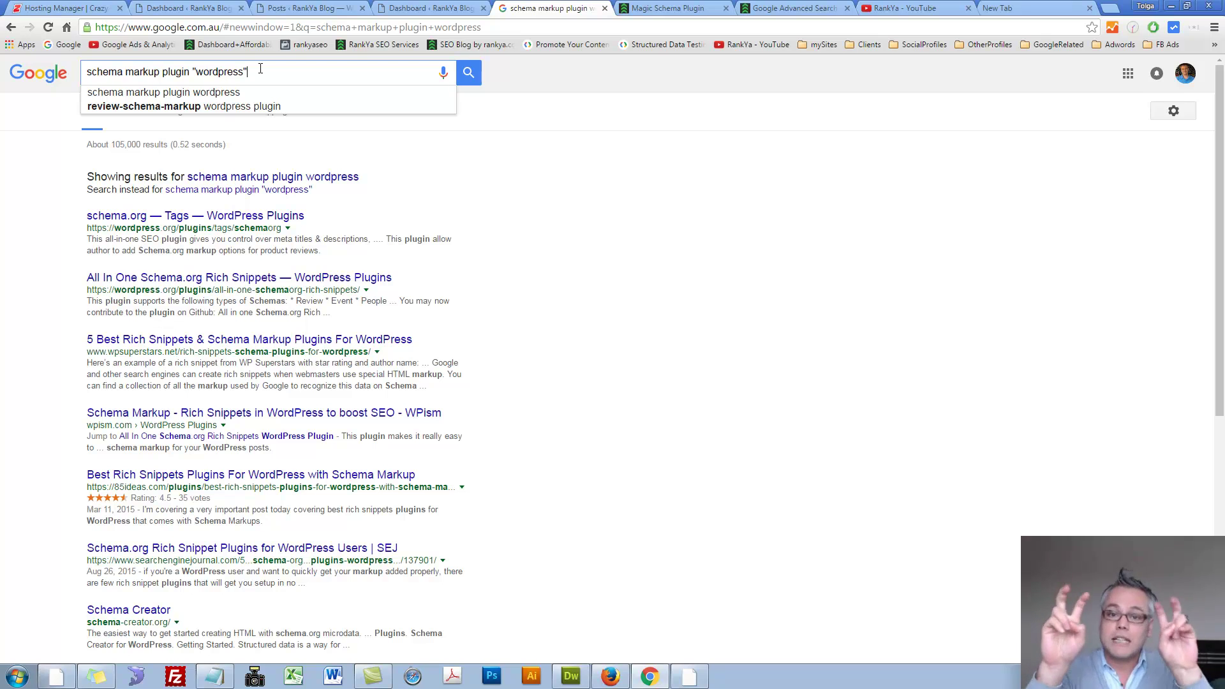
{"action": "key", "text": "Return"}
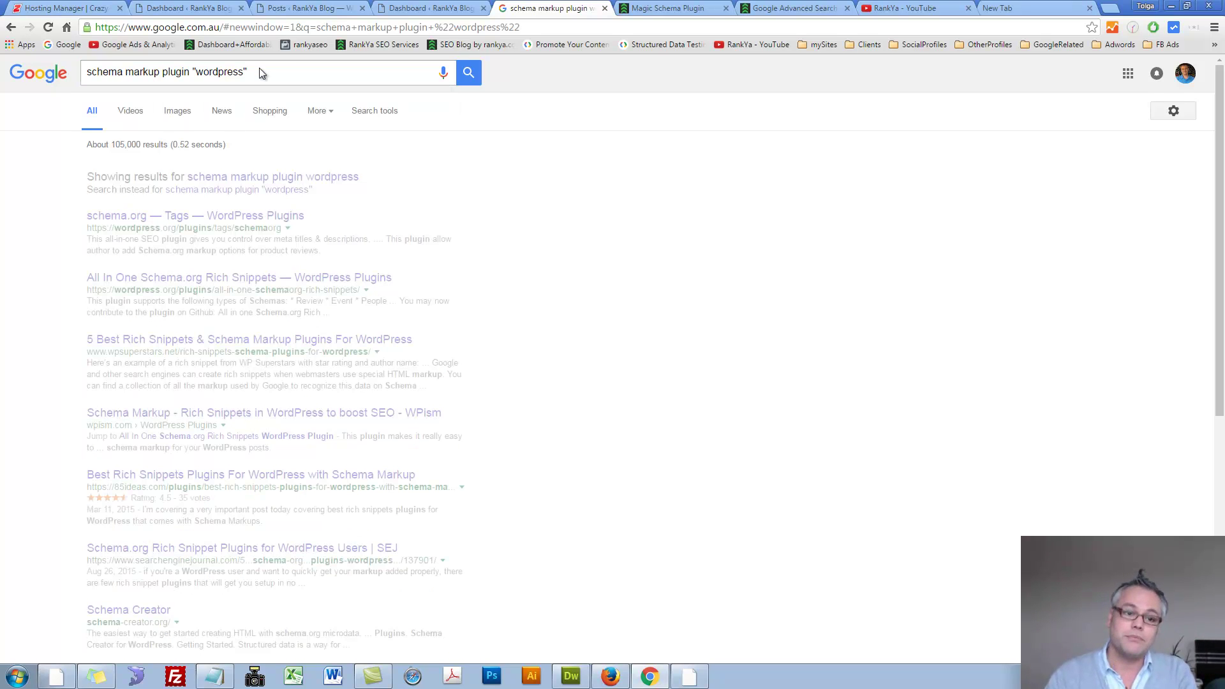
{"action": "left_click", "coordinate": [195, 72]}
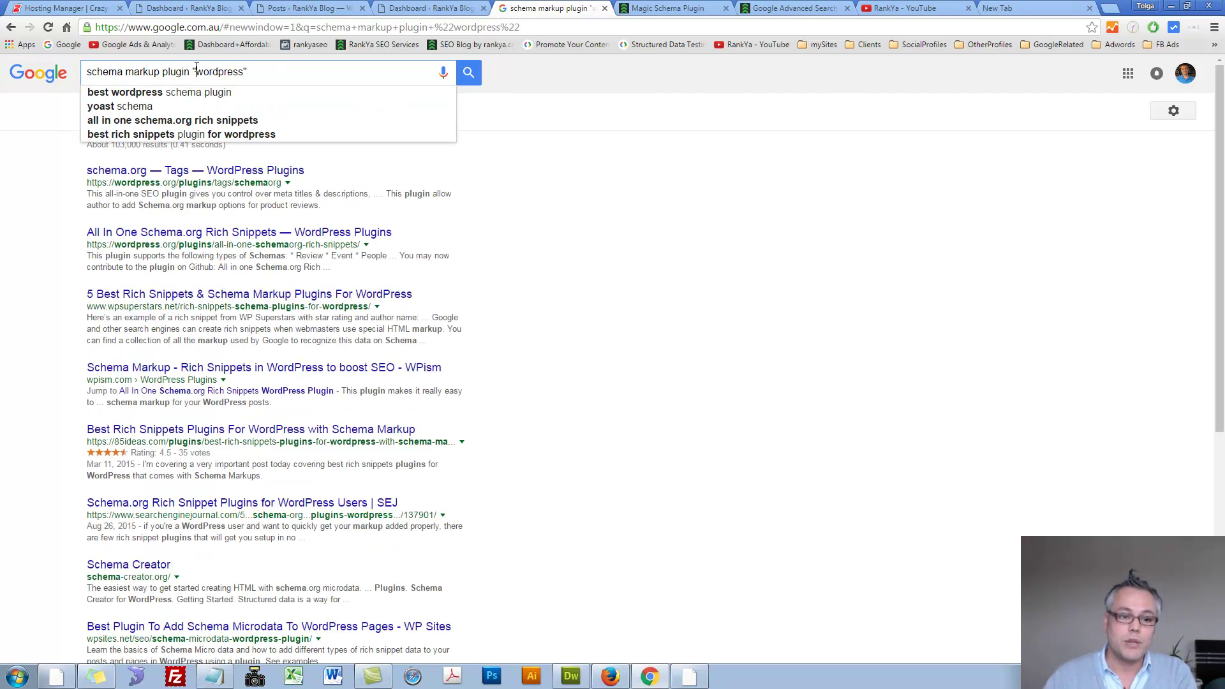
{"action": "left_click_drag", "start_coordinate": [193, 72], "coordinate": [270, 69]}
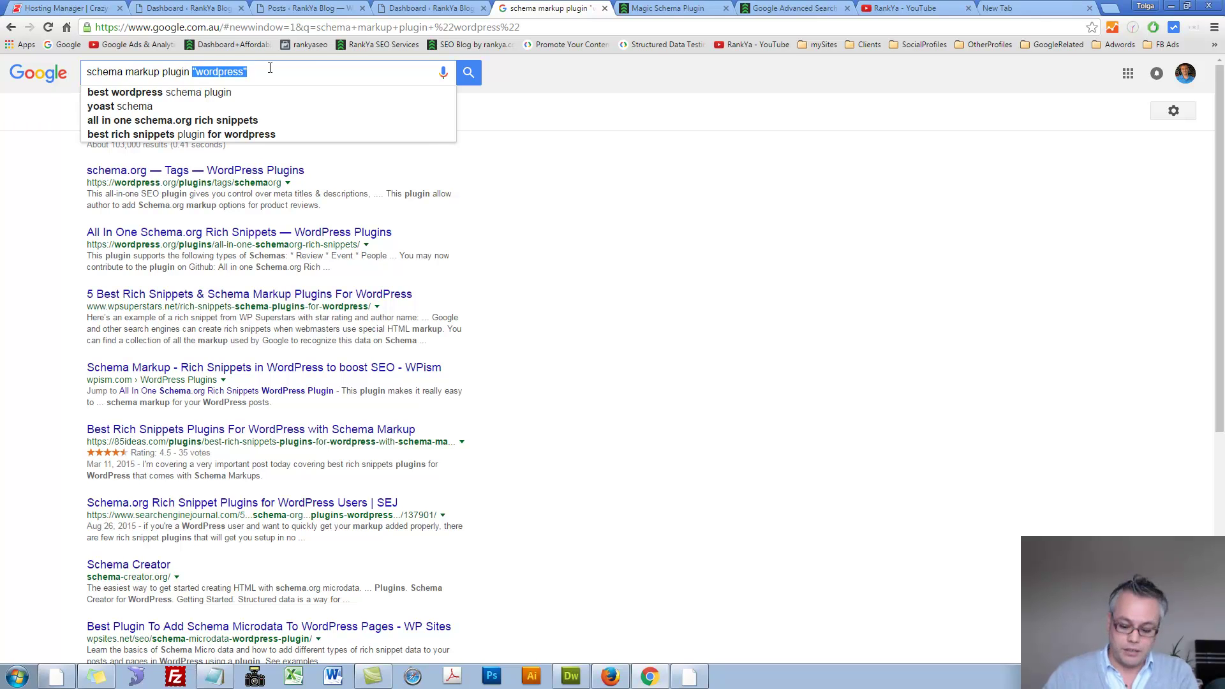
{"action": "key", "text": "BackSpace"}
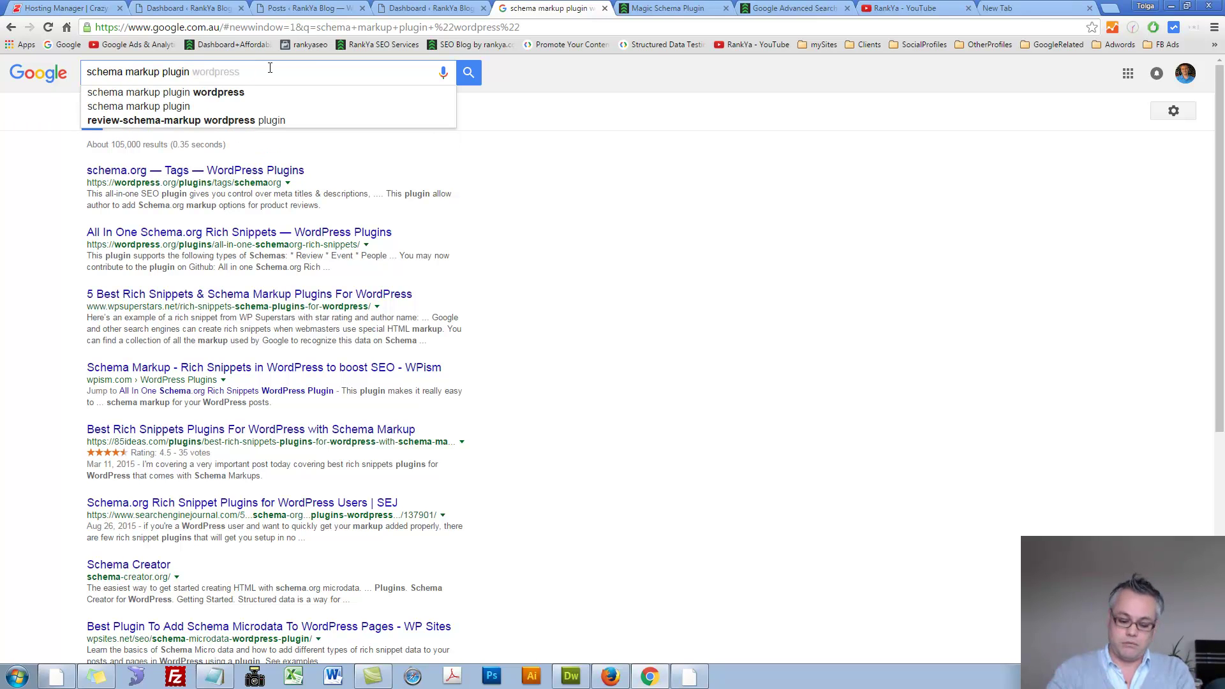
{"action": "type", "text": "*"}
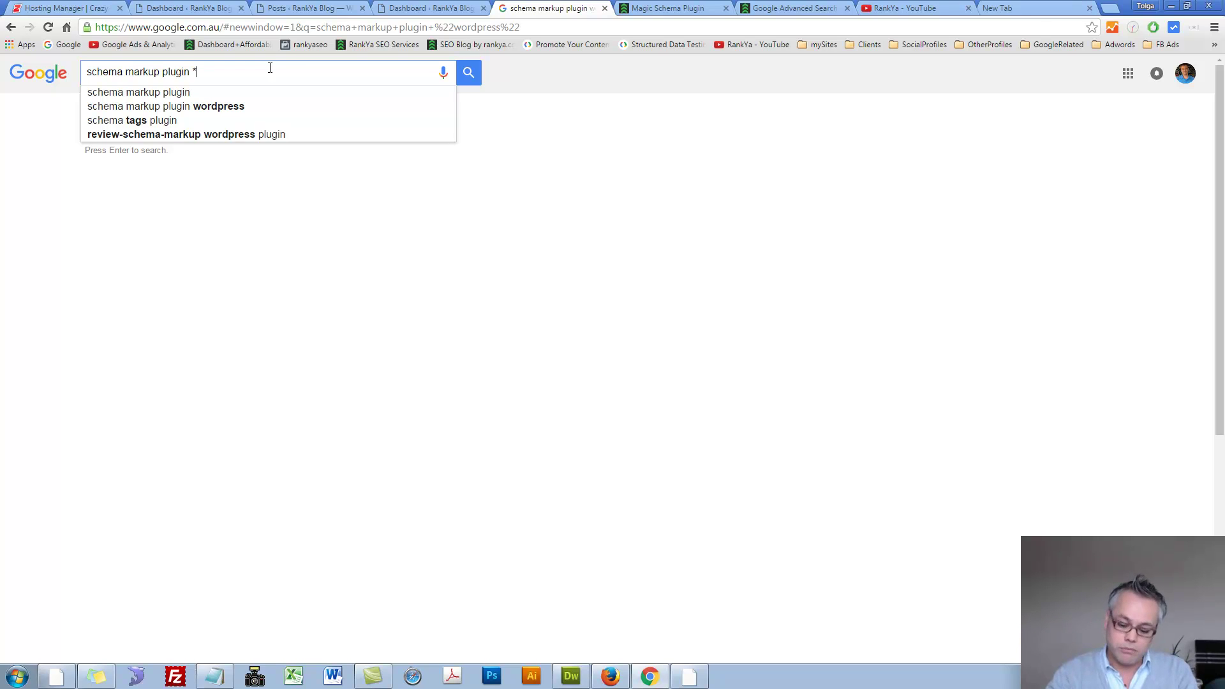
Delete the extra spaces and trailing ' *' so the query reads 'schema markup plugin'.
{"action": "left_click", "coordinate": [127, 72]}
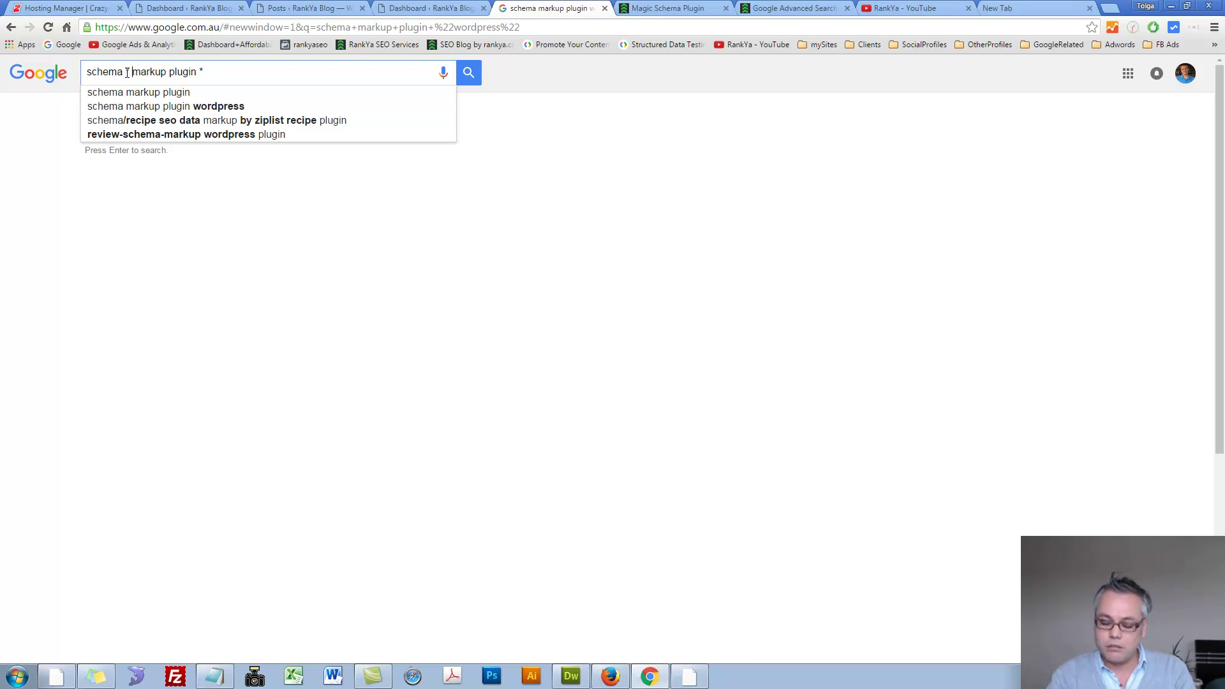
{"action": "key", "text": "BackSpace"}
{"action": "key", "text": "BackSpace"}
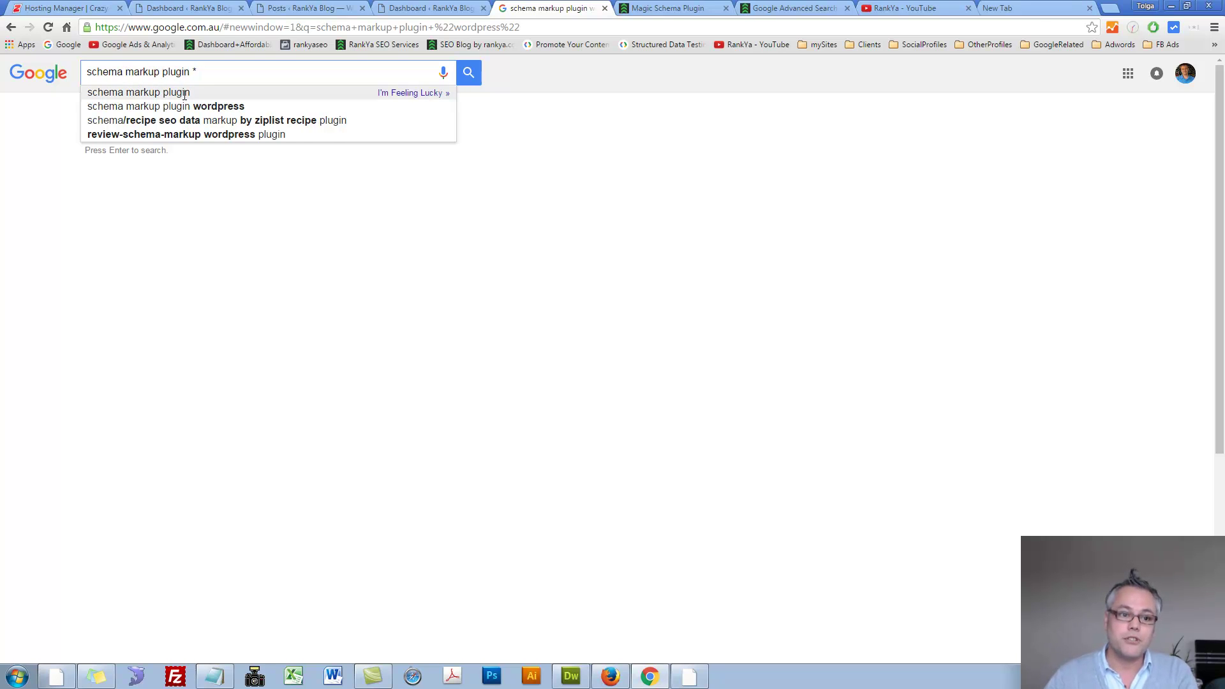
{"action": "key", "text": "BackSpace"}
{"action": "key", "text": "BackSpace"}
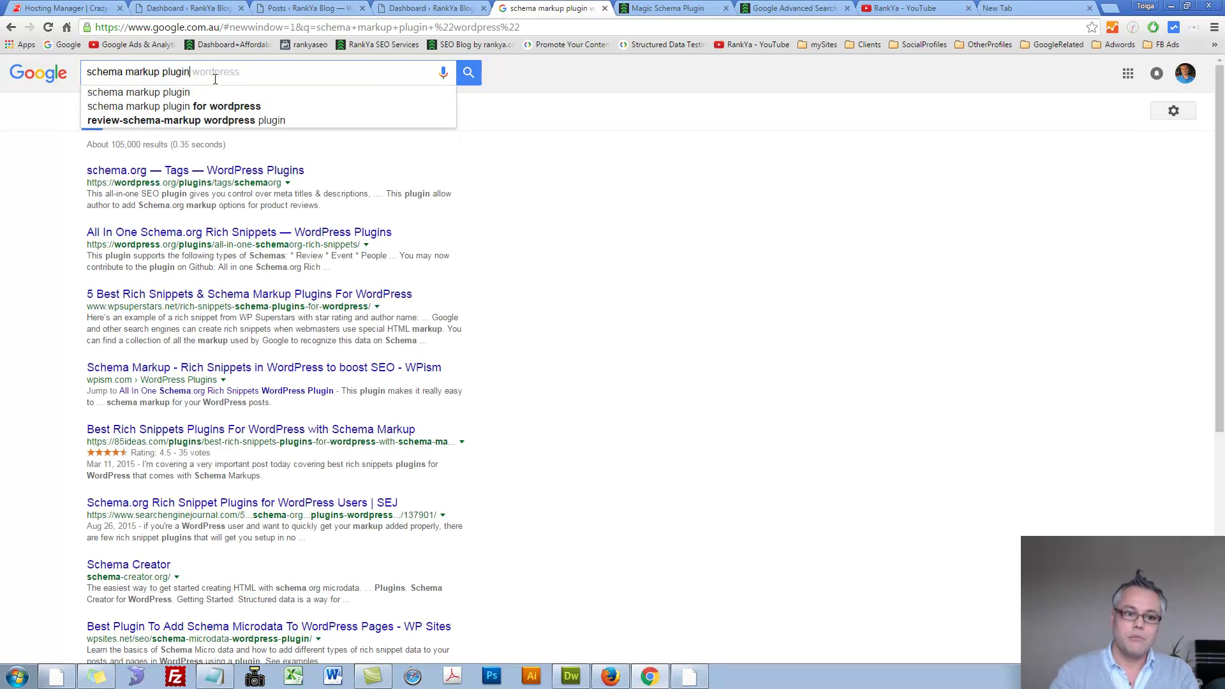
{"action": "key", "text": "BackSpace"}
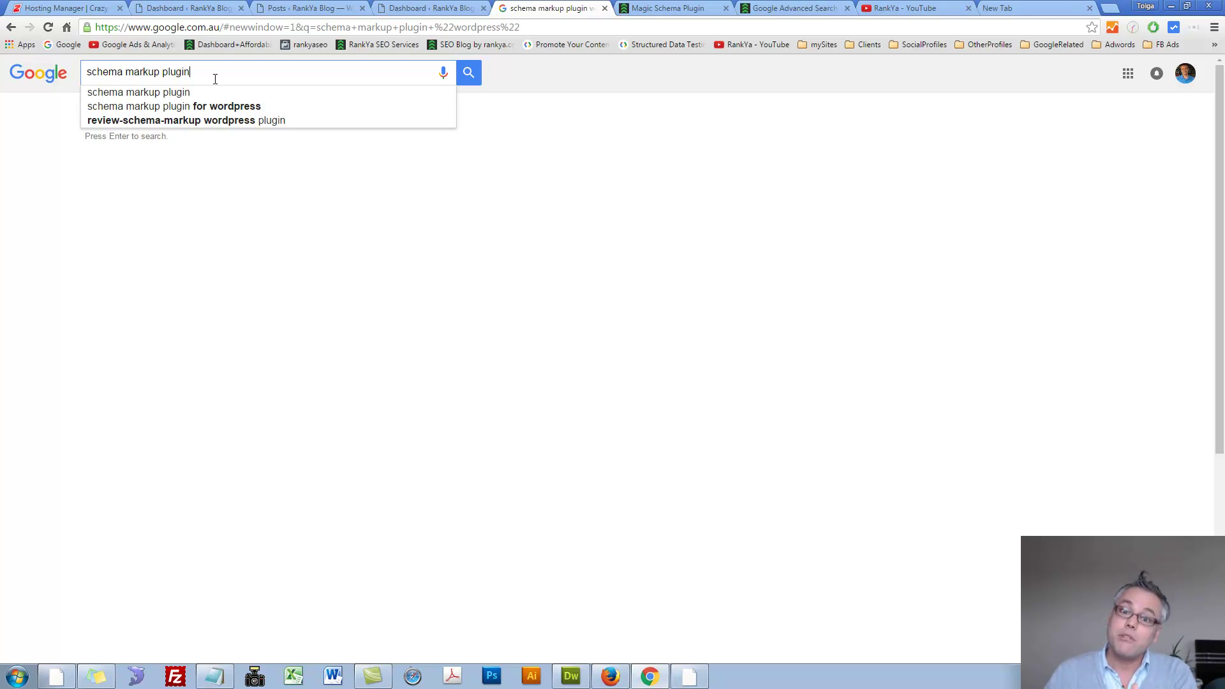
{"action": "left_click", "coordinate": [162, 74]}
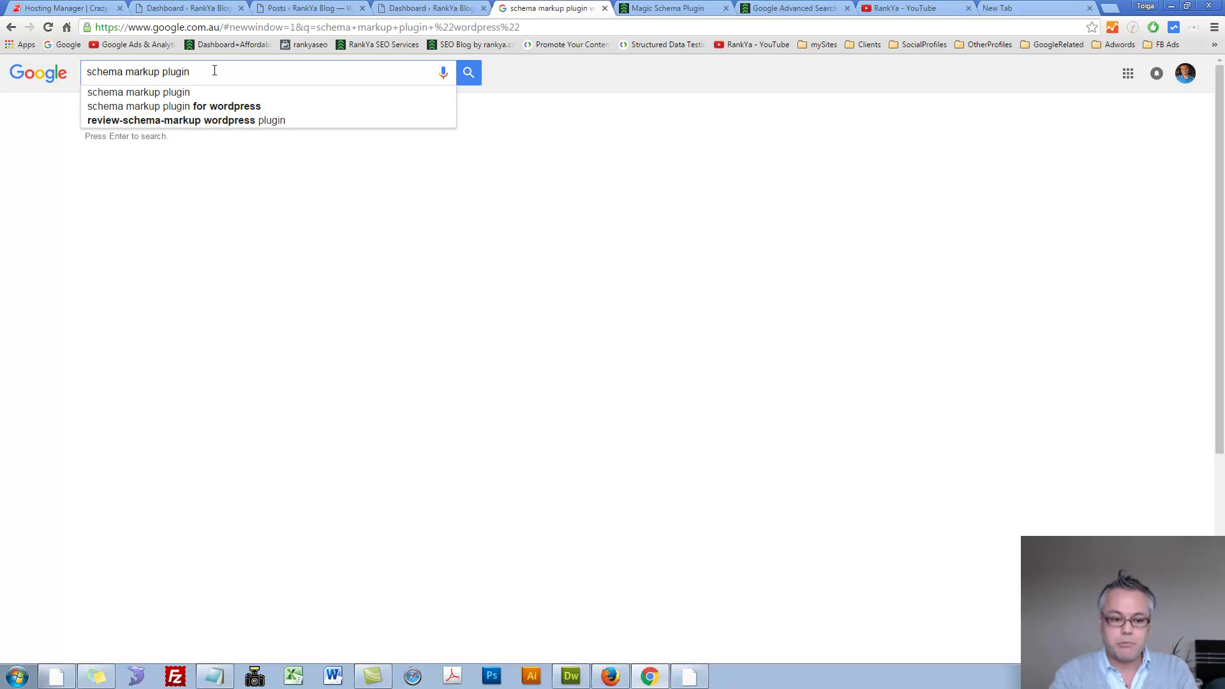
Try the _, * and - operators, then end the query with "wordpress" in quotes.
{"action": "type", "text": "_"}
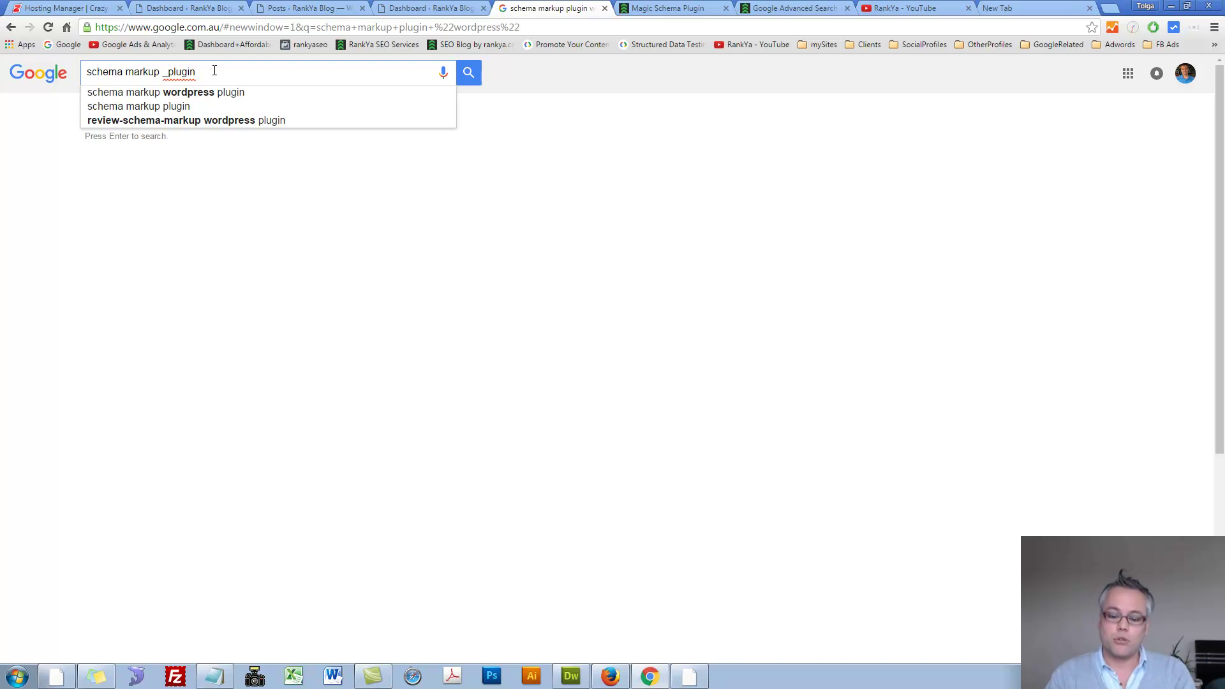
{"action": "key", "text": "BackSpace"}
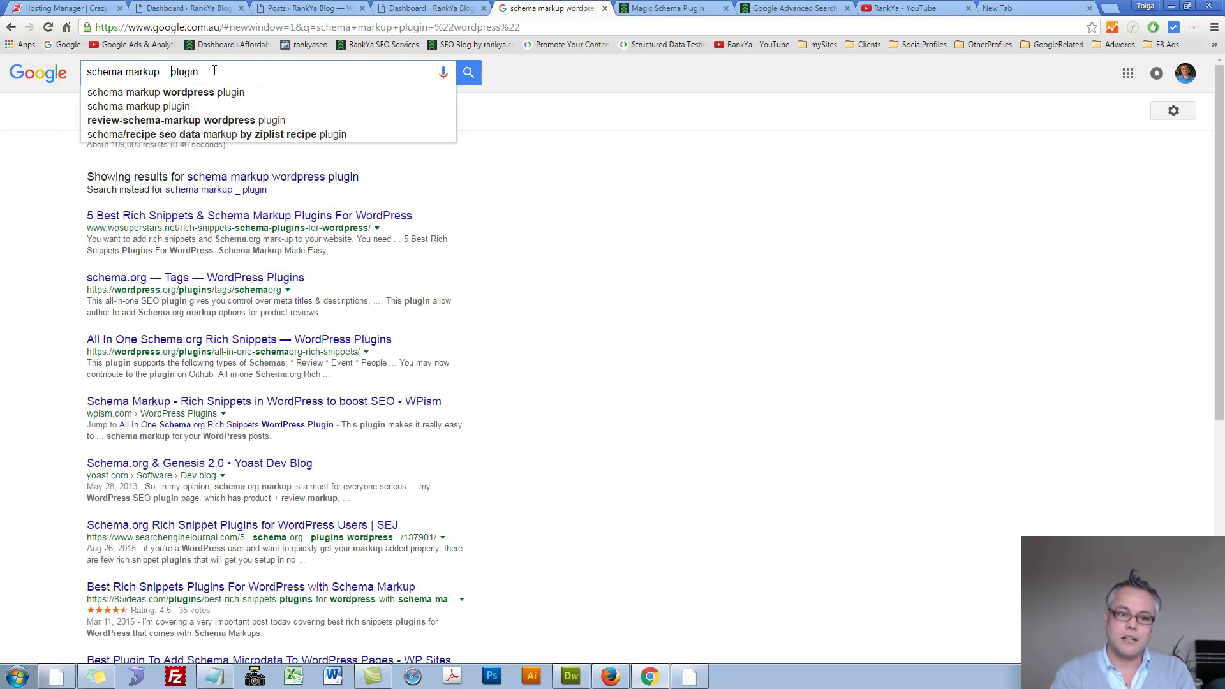
{"action": "key", "text": "BackSpace"}
{"action": "key", "text": "BackSpace"}
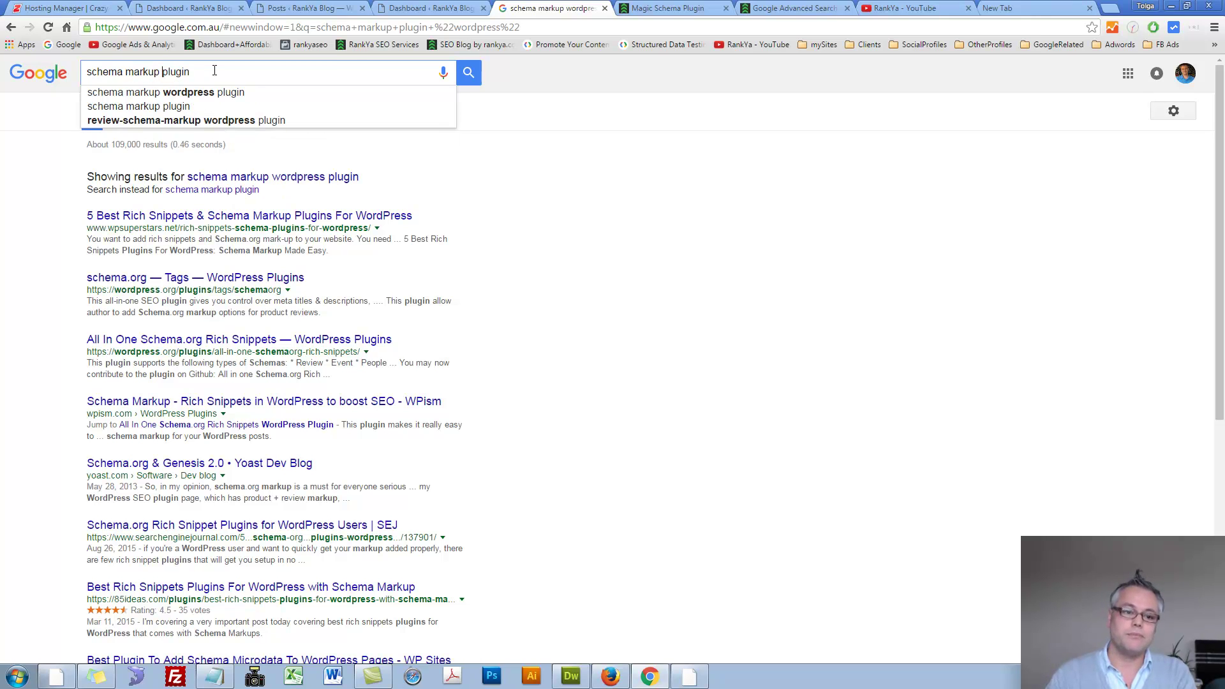
{"action": "type", "text": "*"}
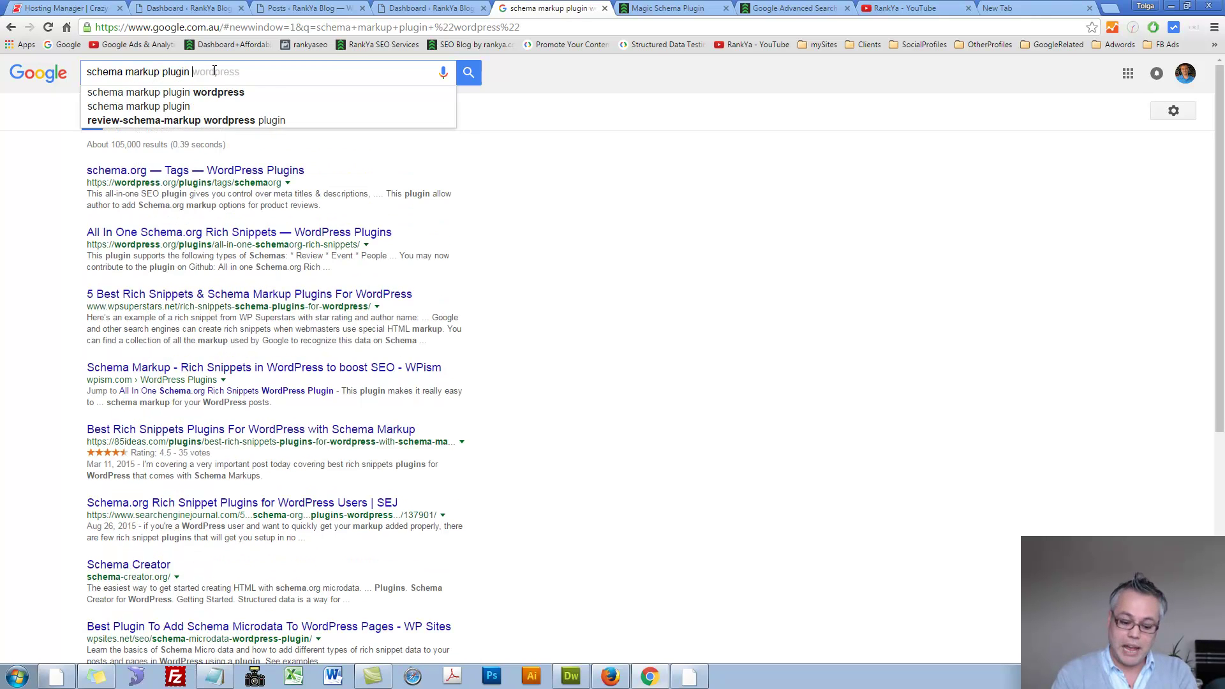
{"action": "key", "text": "BackSpace"}
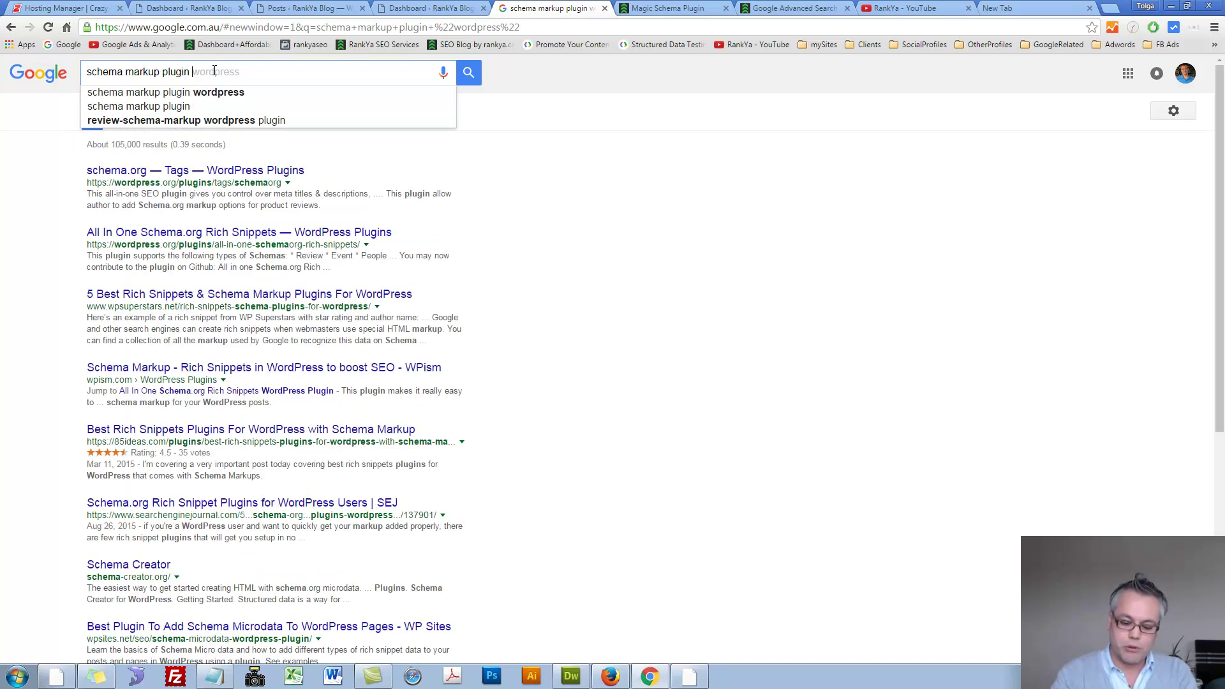
{"action": "type", "text": "-"}
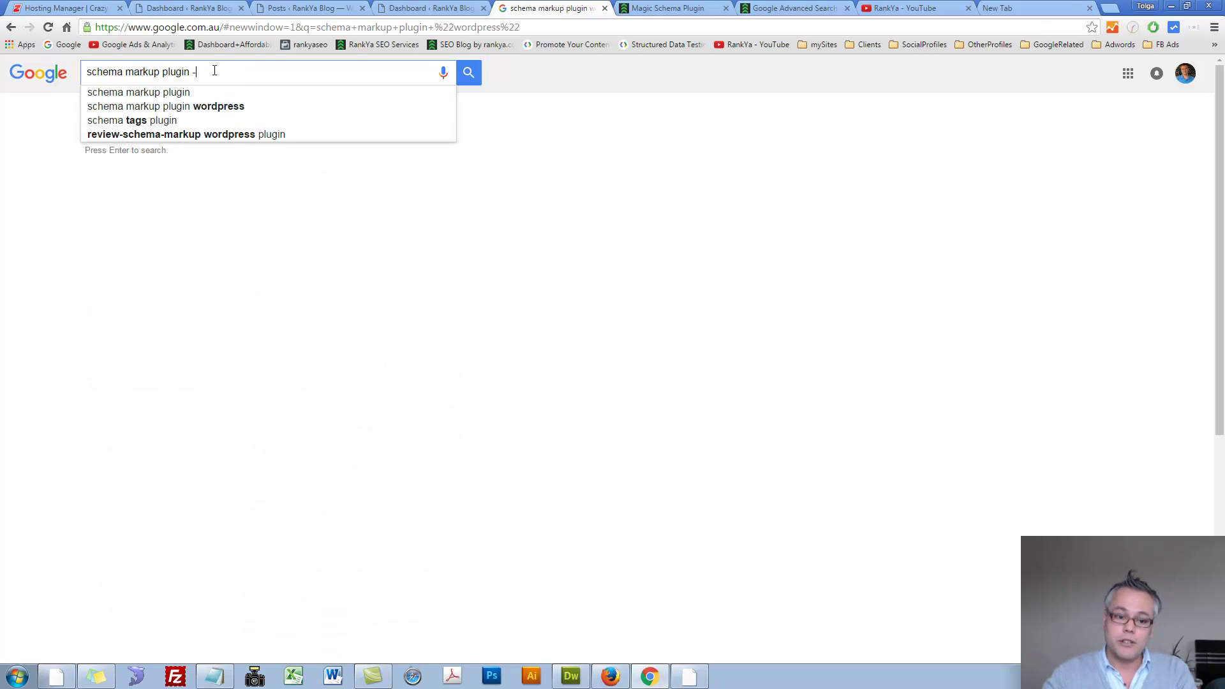
{"action": "key", "text": "BackSpace"}
{"action": "type", "text": "\""}
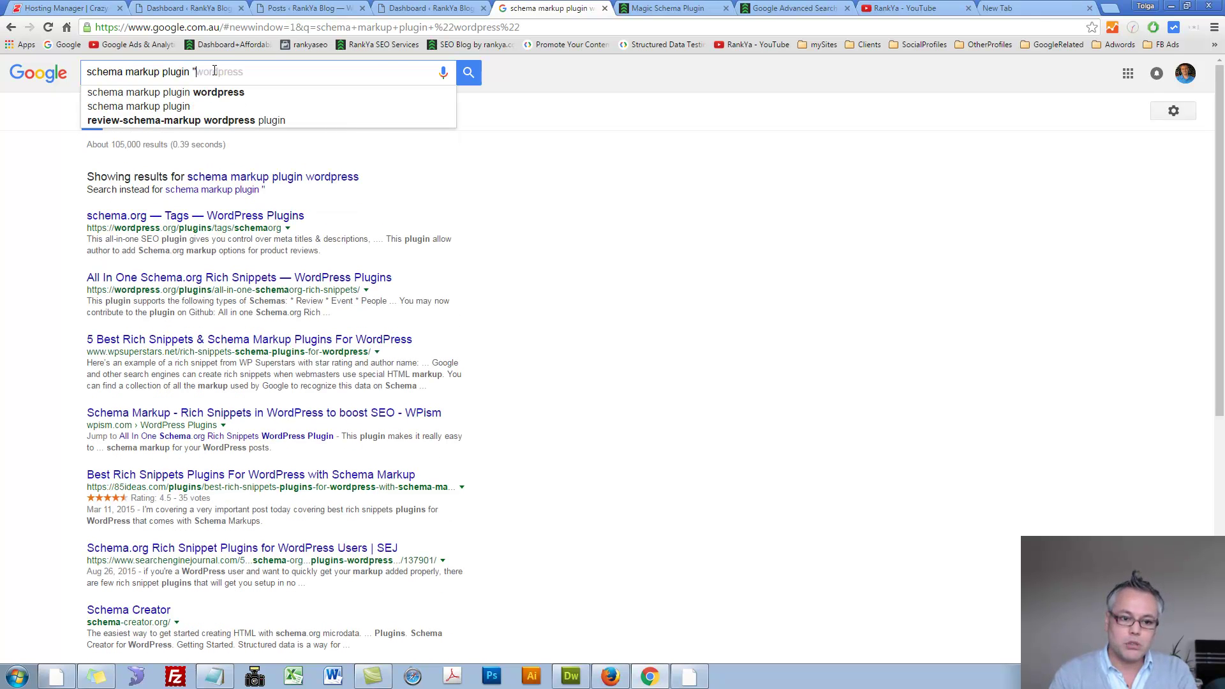
{"action": "type", "text": "wordpre"}
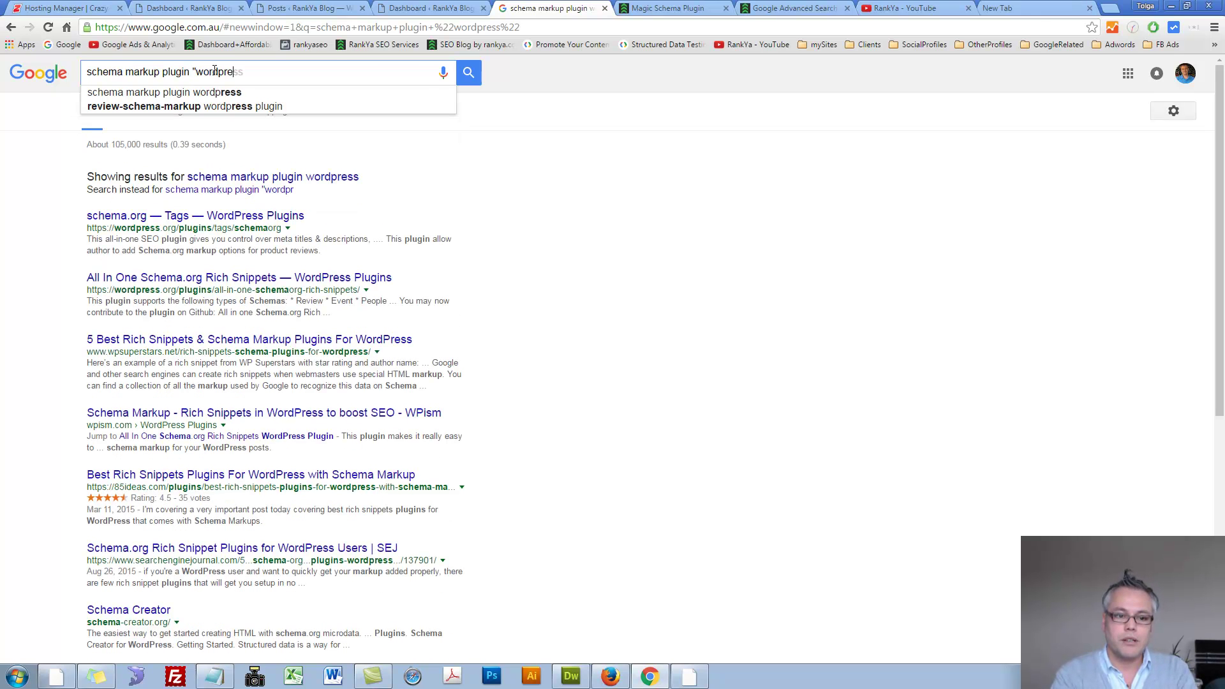
{"action": "type", "text": "ss\""}
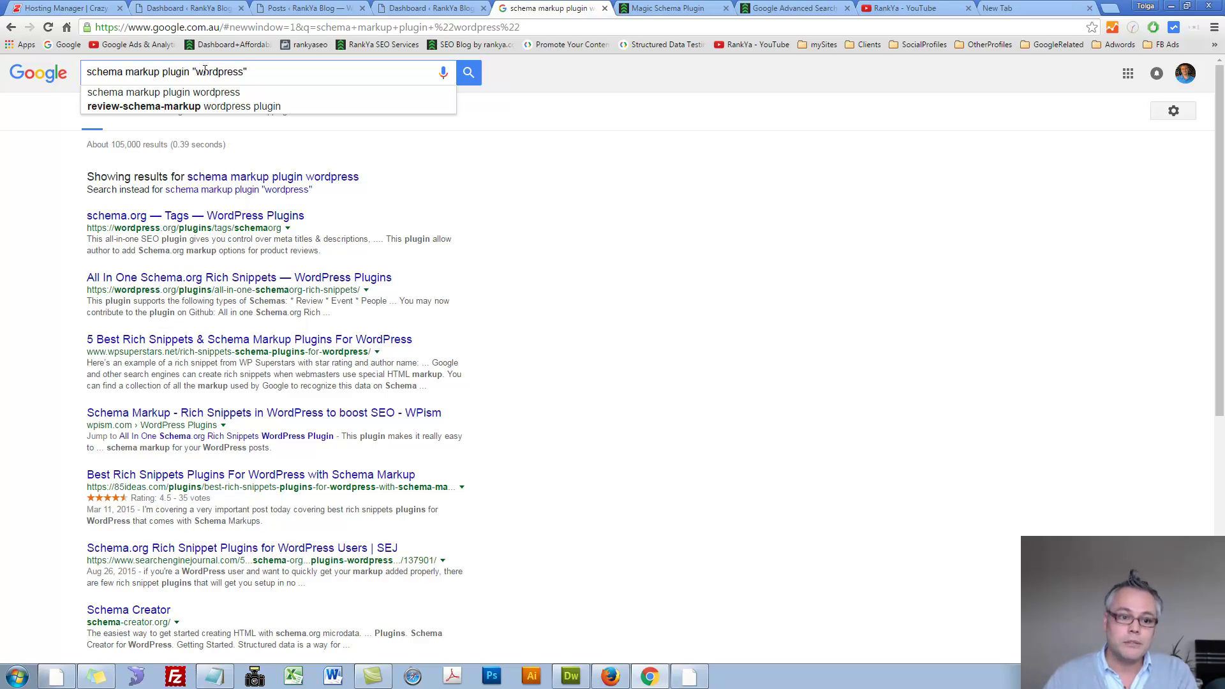
Replace "wordpress" with inurl:wordpress.corg and run the search.
{"action": "left_click_drag", "start_coordinate": [192, 71], "coordinate": [279, 72]}
{"action": "key", "text": "BackSpace"}
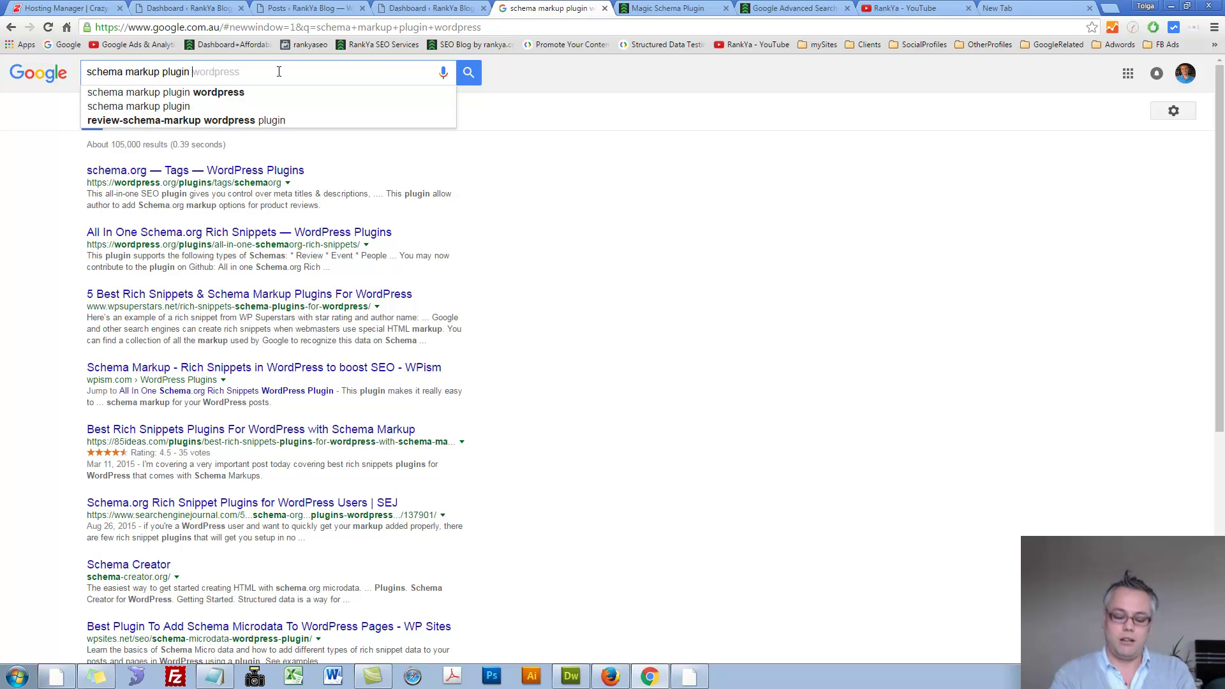
{"action": "type", "text": "inurl:"}
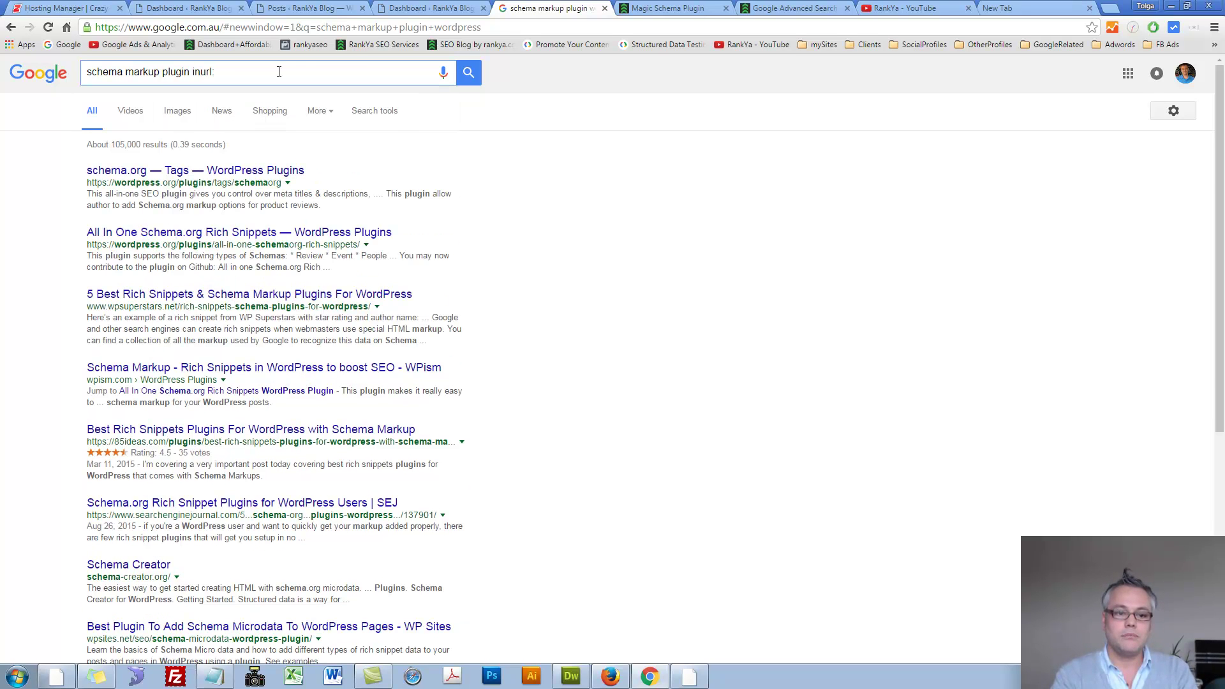
{"action": "type", "text": "wordpress.com"}
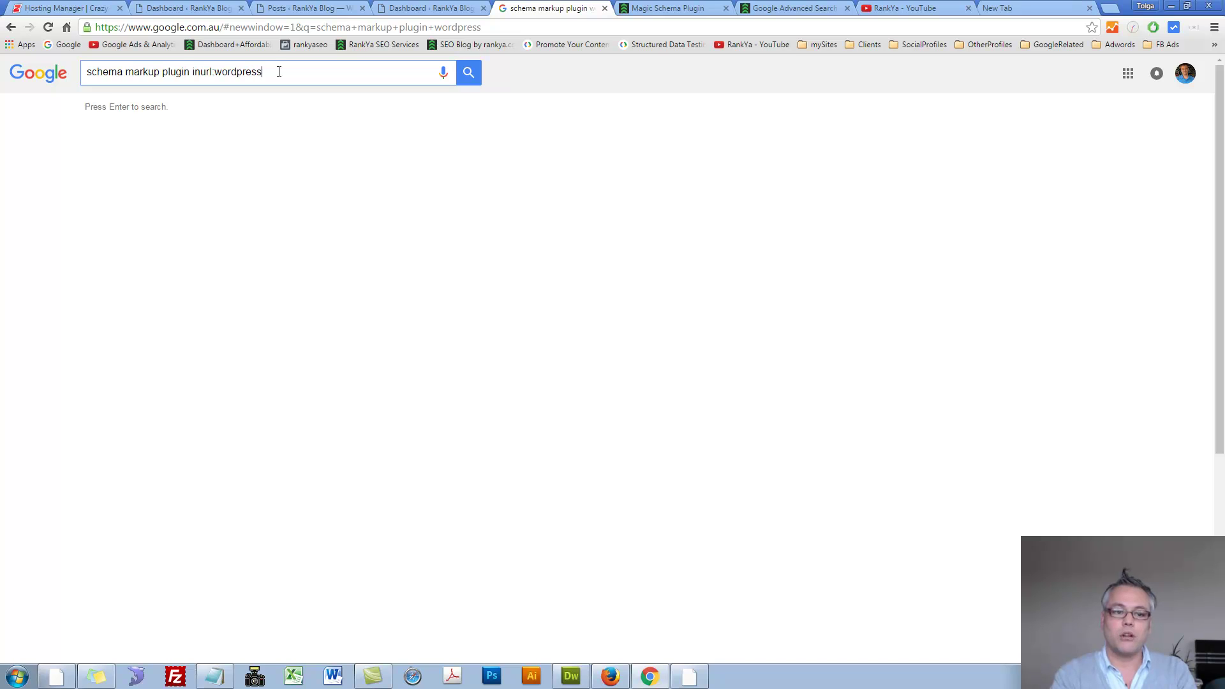
{"action": "key", "text": "BackSpace"}
{"action": "key", "text": "BackSpace"}
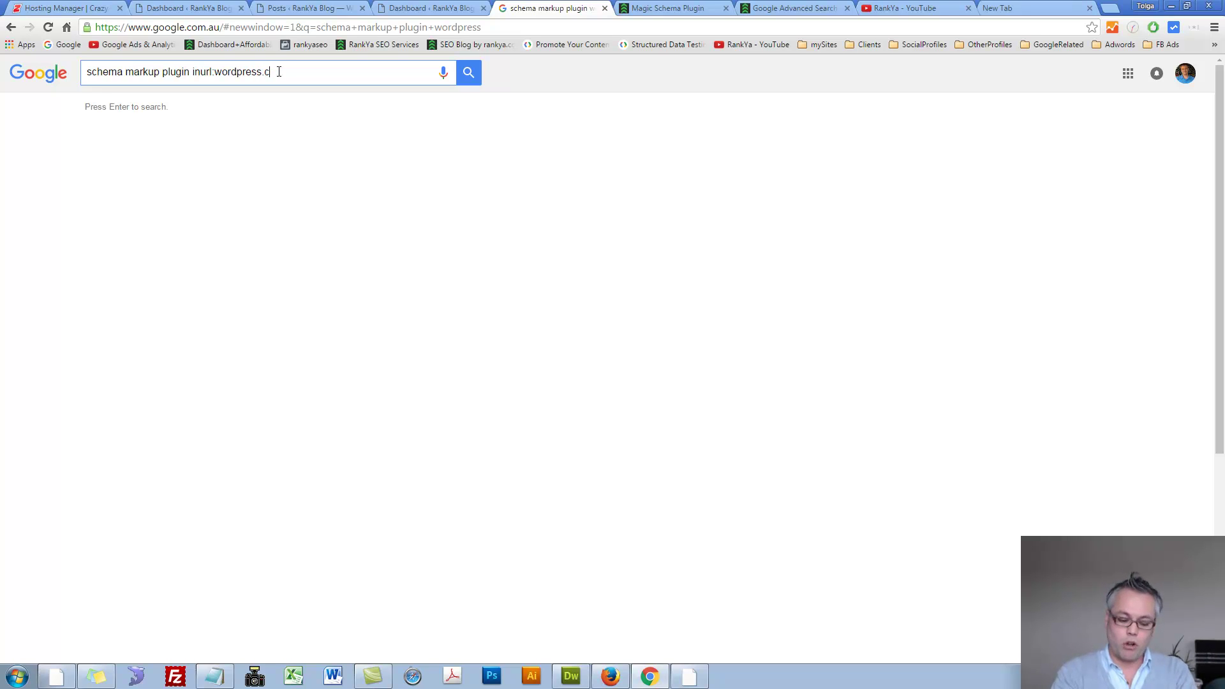
{"action": "type", "text": "org"}
{"action": "key", "text": "Return"}
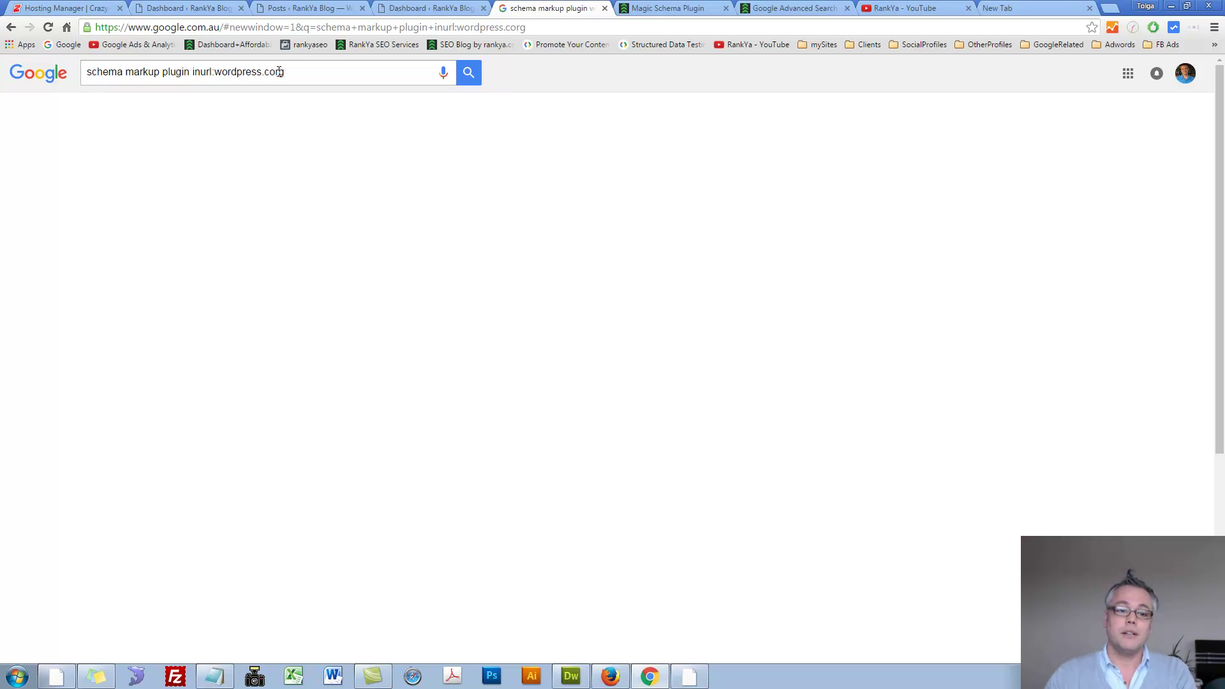
{"action": "double_click", "coordinate": [271, 72]}
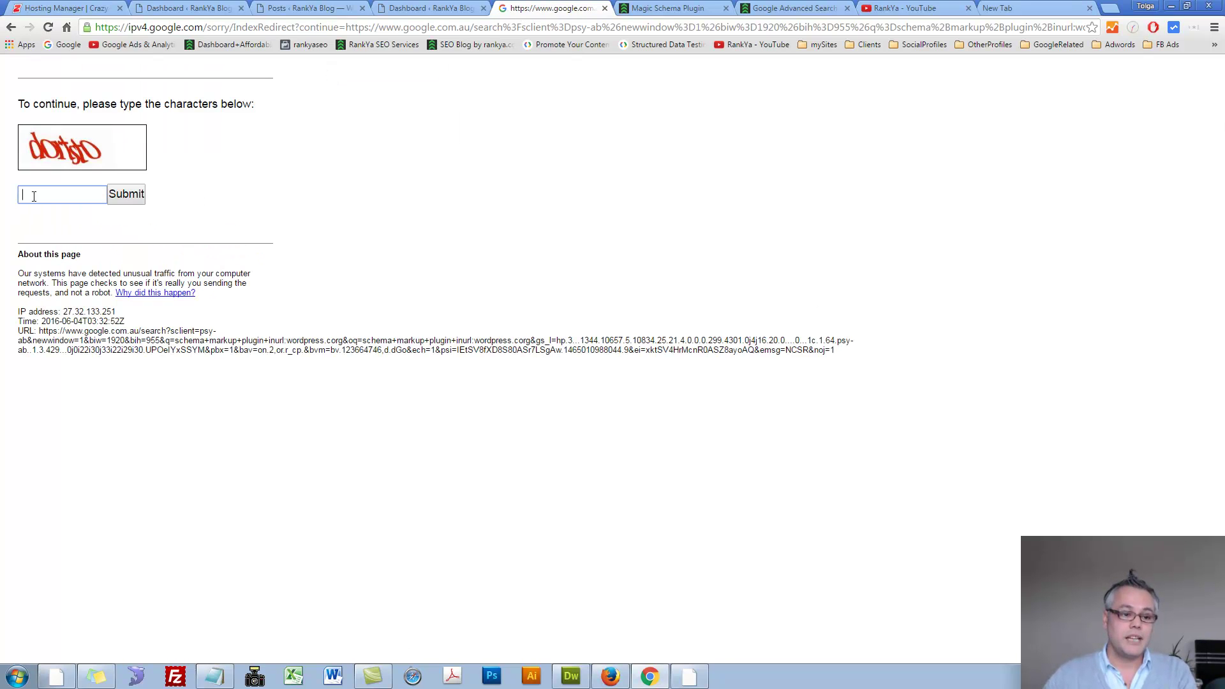
Enter the verification characters from the image and submit them.
{"action": "type", "text": "dor"}
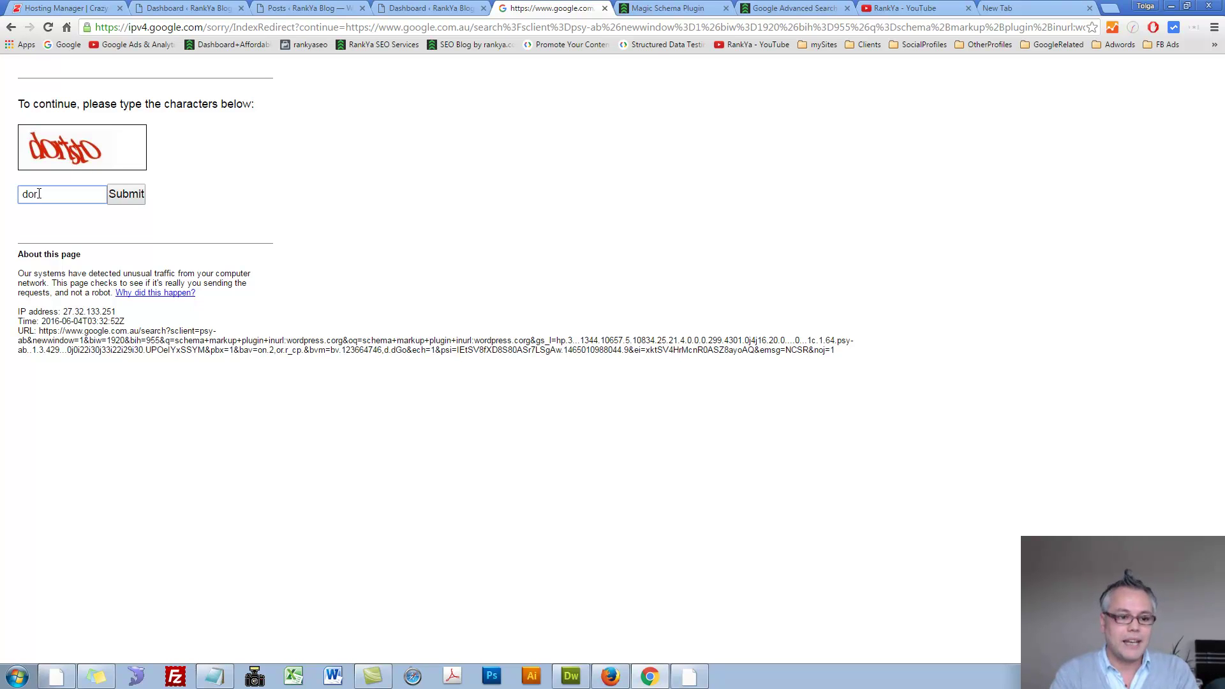
{"action": "type", "text": "tsto"}
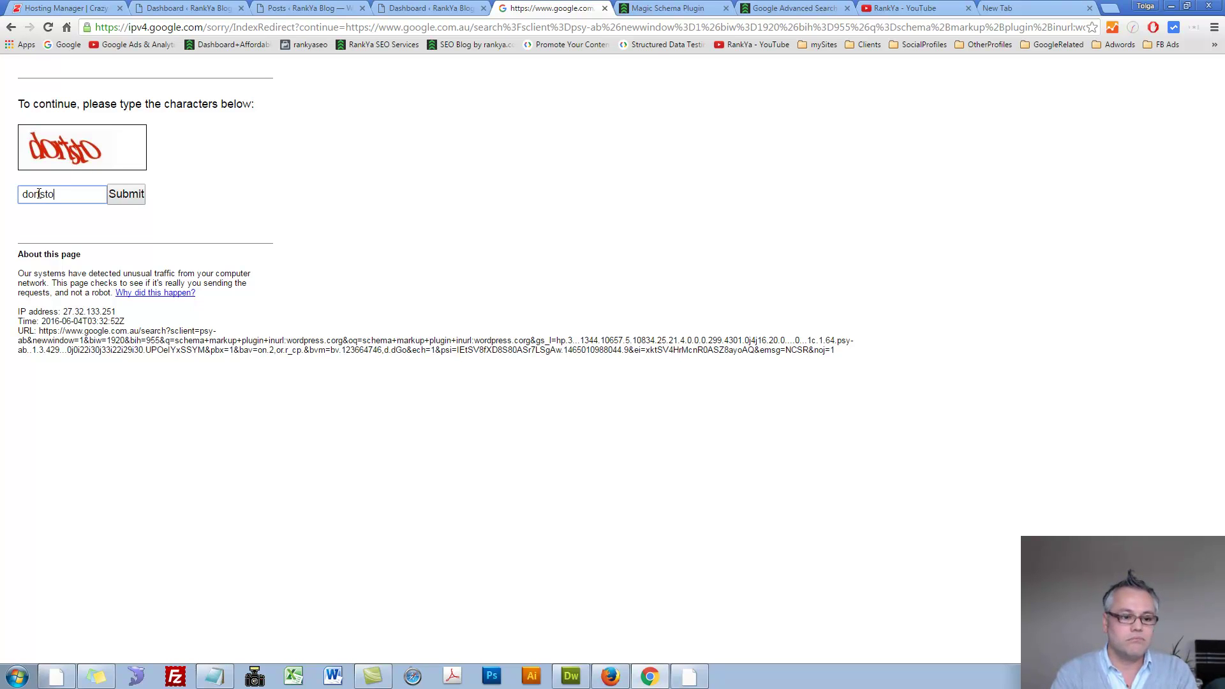
{"action": "key", "text": "Return"}
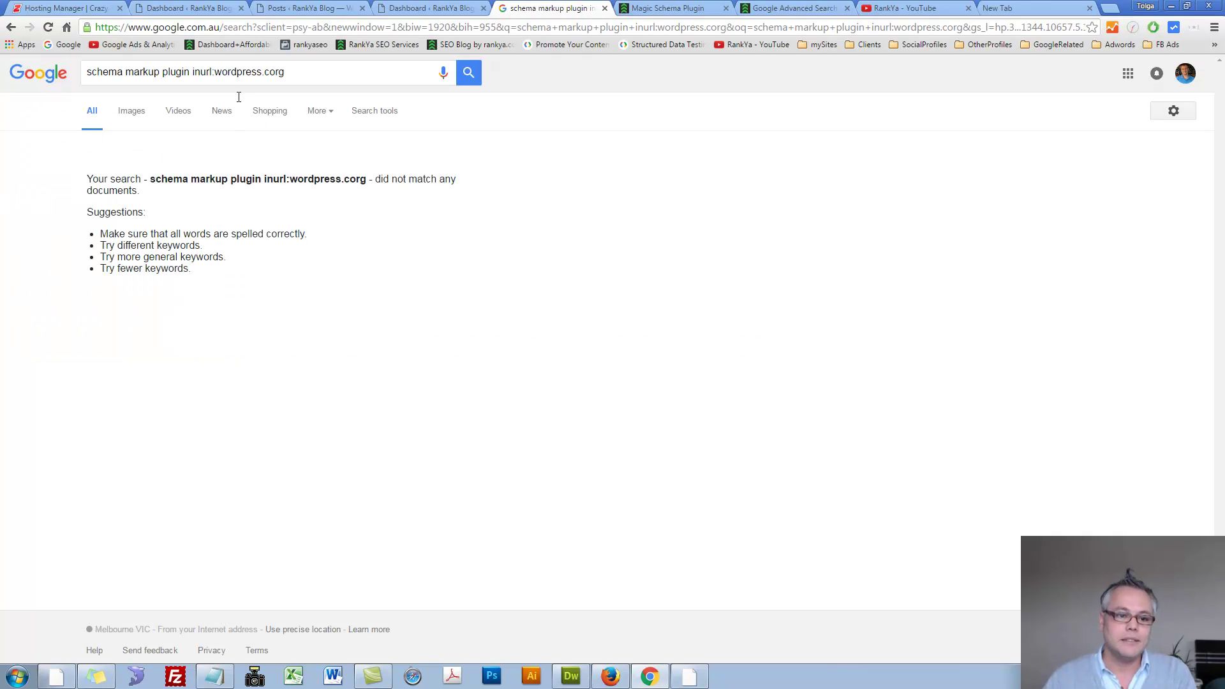
Fix the 'corg' typo and search for schema markup plugin inurl:wordpress.org.
{"action": "left_click", "coordinate": [217, 71]}
{"action": "left_click", "coordinate": [266, 72]}
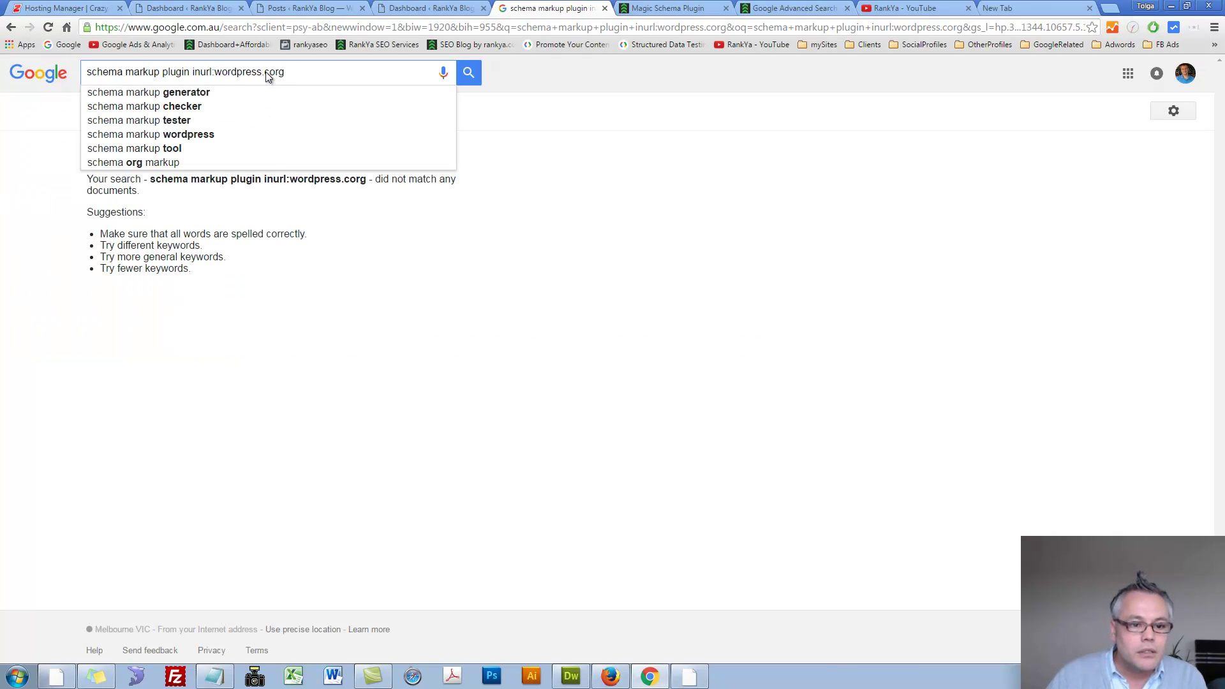
{"action": "key", "text": "Delete"}
{"action": "key", "text": "Return"}
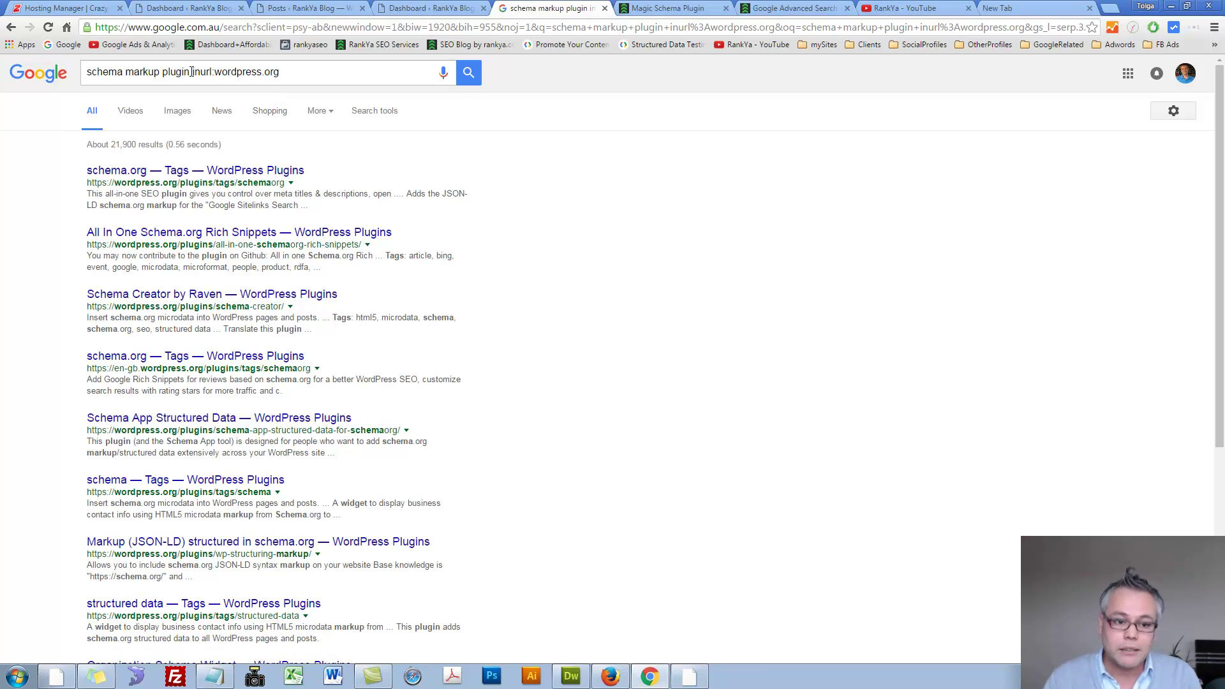
{"action": "left_click_drag", "start_coordinate": [191, 72], "coordinate": [281, 74]}
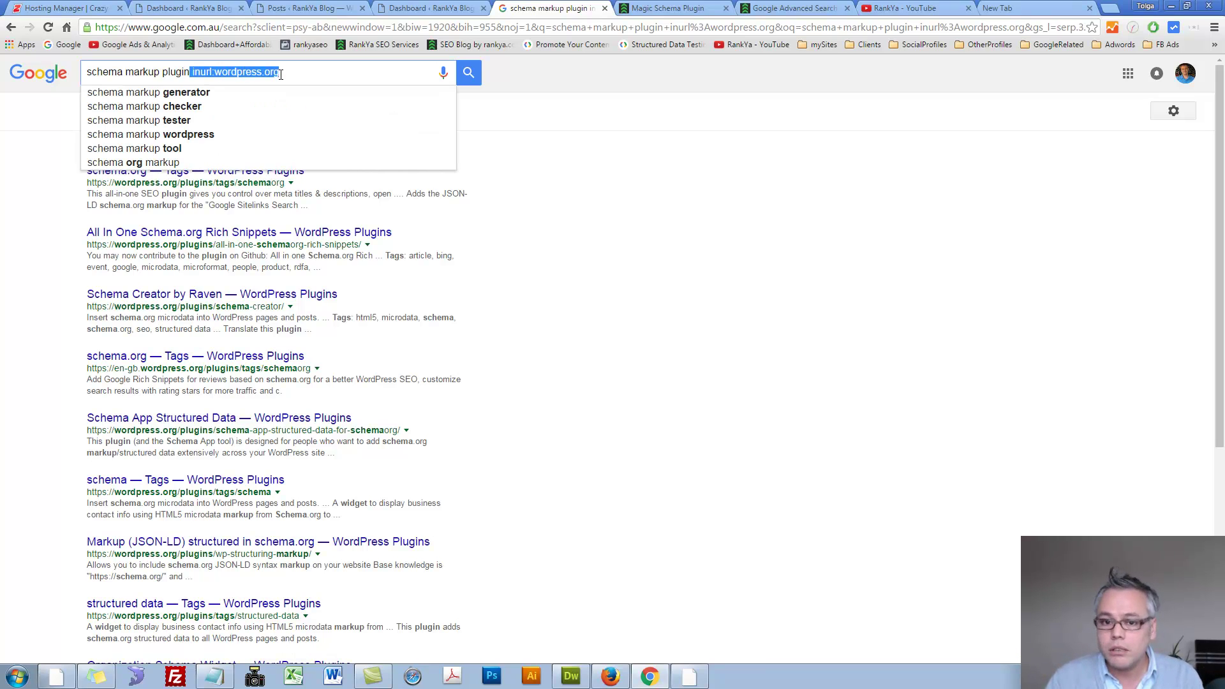
{"action": "left_click", "coordinate": [286, 74]}
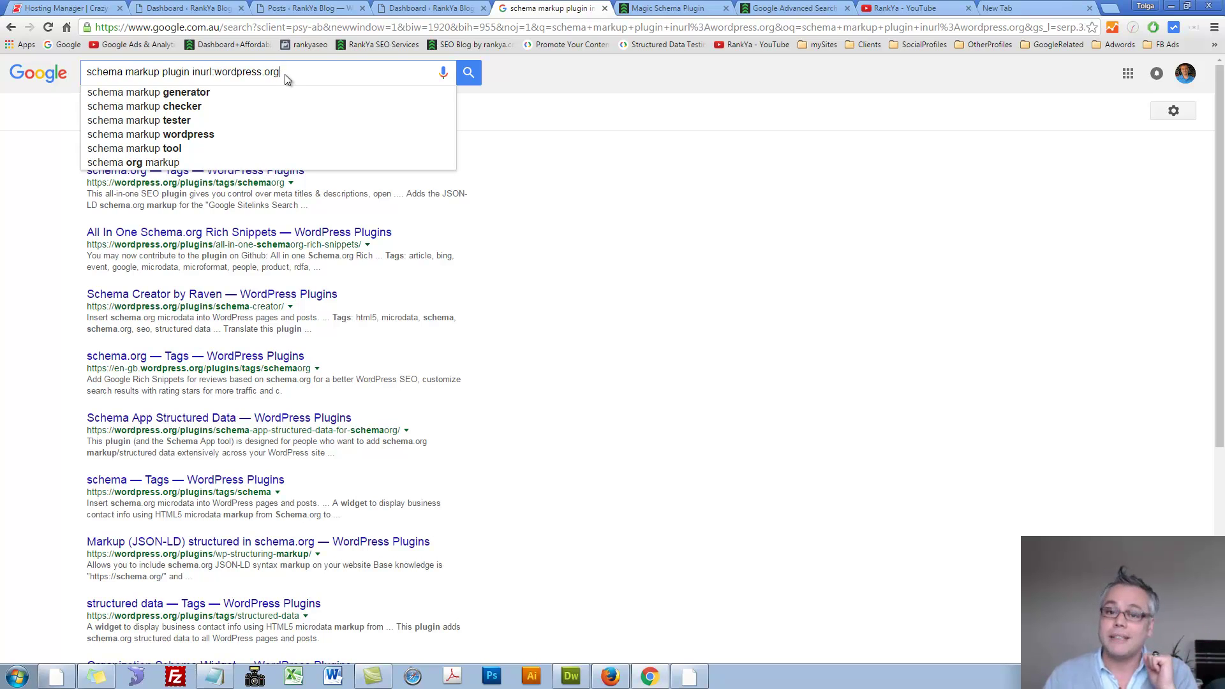
{"action": "left_click", "coordinate": [573, 257]}
{"action": "triple_click", "coordinate": [128, 180]}
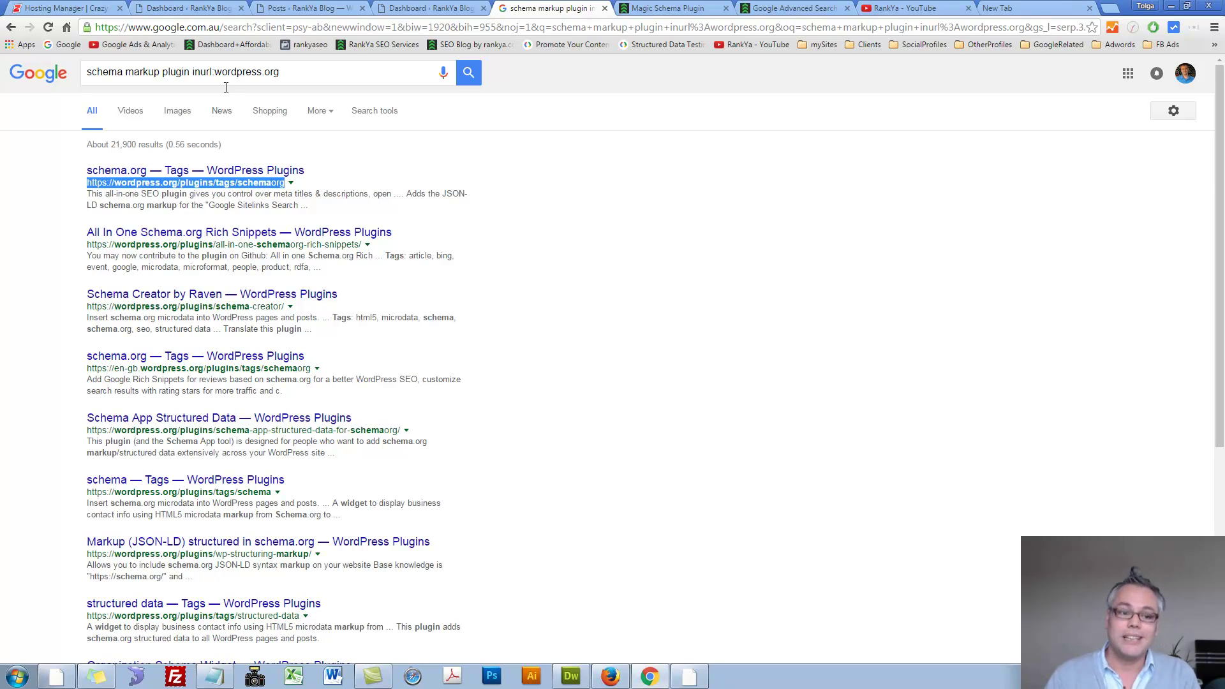
Drop .org from the query and search for inurl:wordpress.
{"action": "left_click_drag", "start_coordinate": [215, 74], "coordinate": [334, 73]}
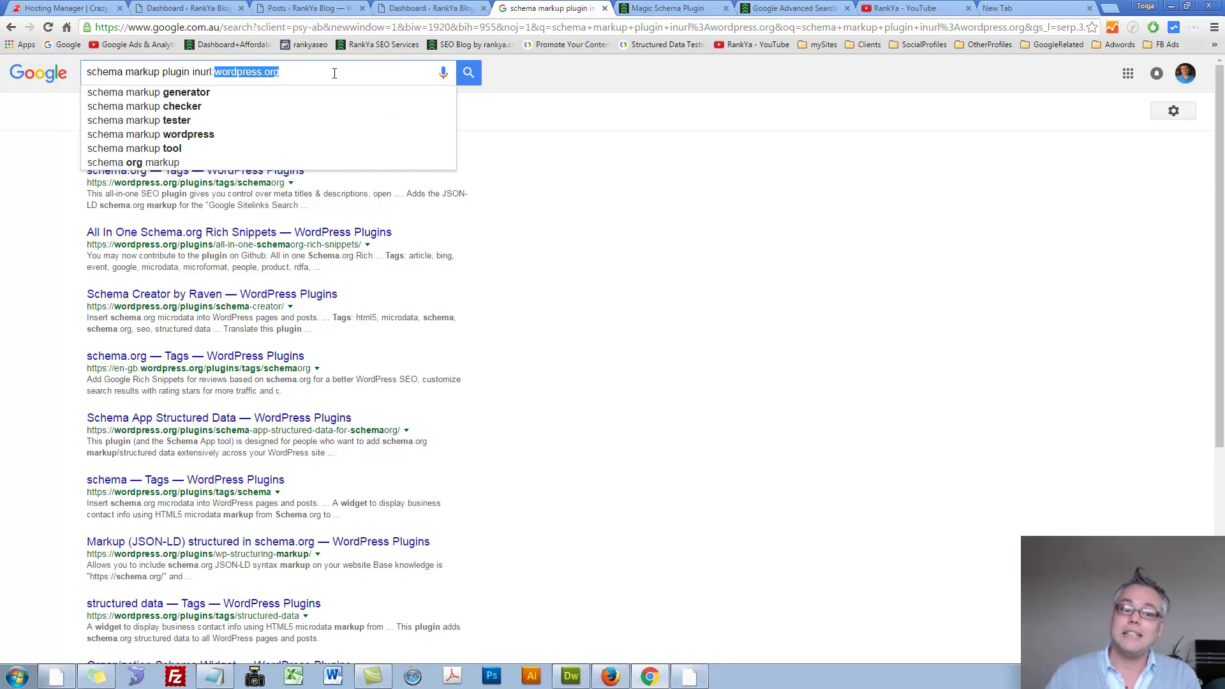
{"action": "left_click", "coordinate": [334, 73]}
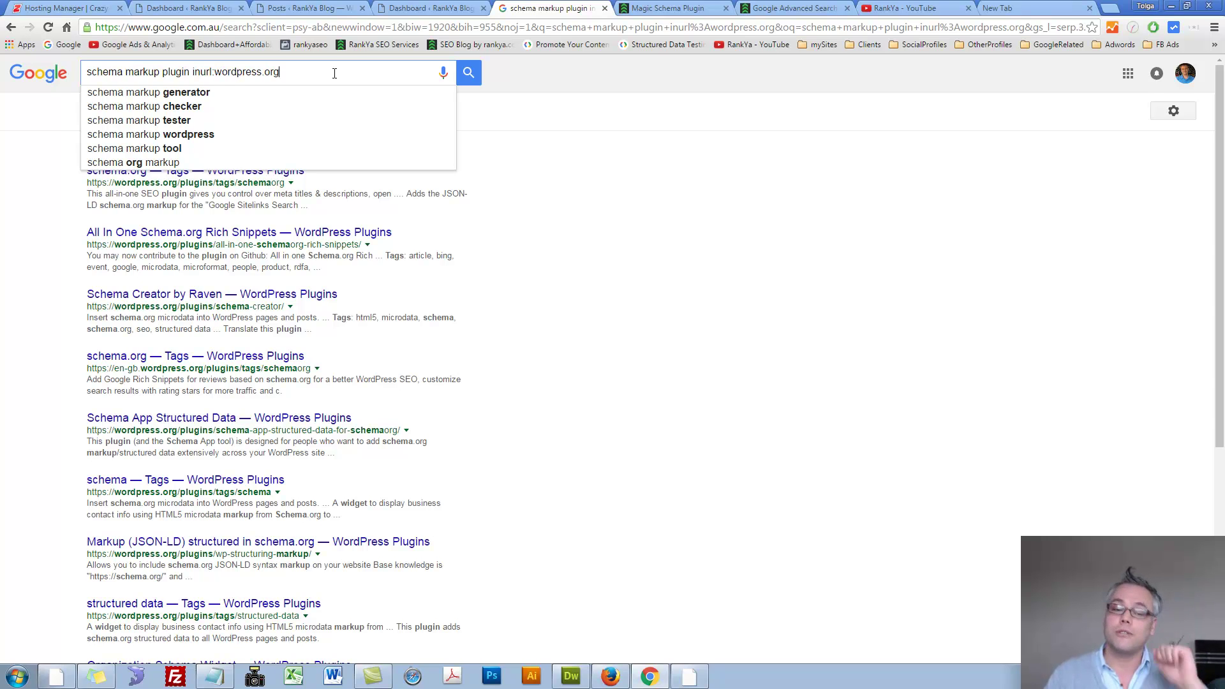
{"action": "left_click_drag", "start_coordinate": [263, 75], "coordinate": [302, 78]}
{"action": "key", "text": "BackSpace"}
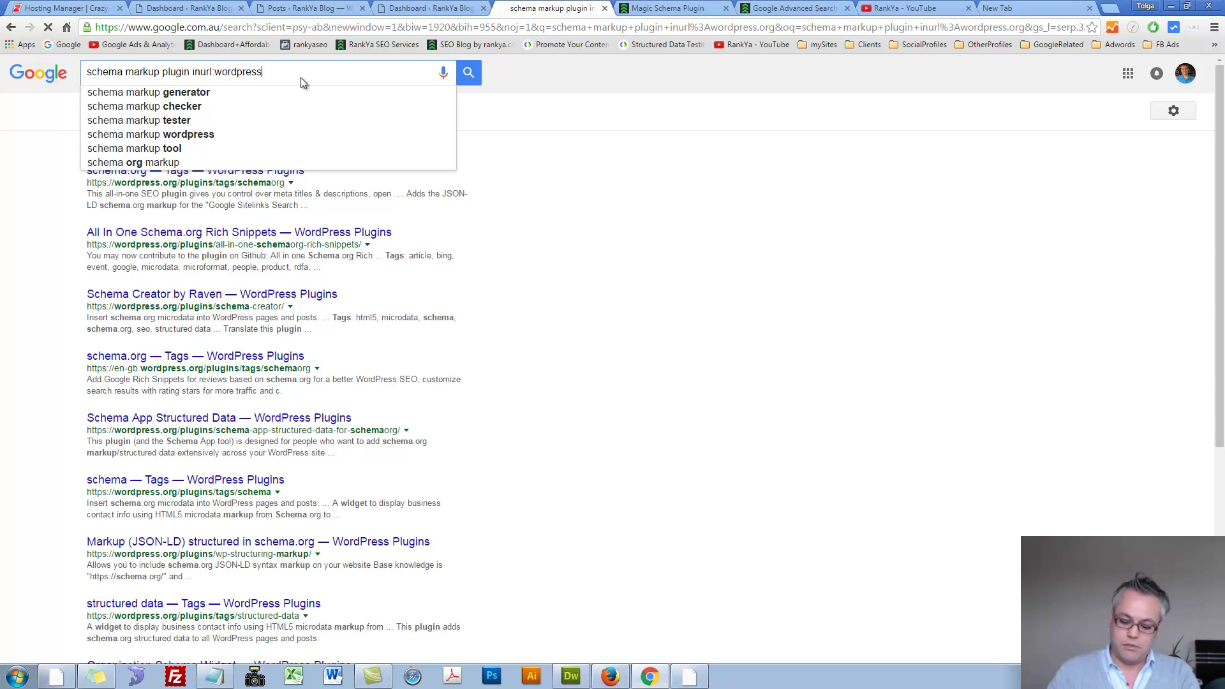
{"action": "key", "text": "Return"}
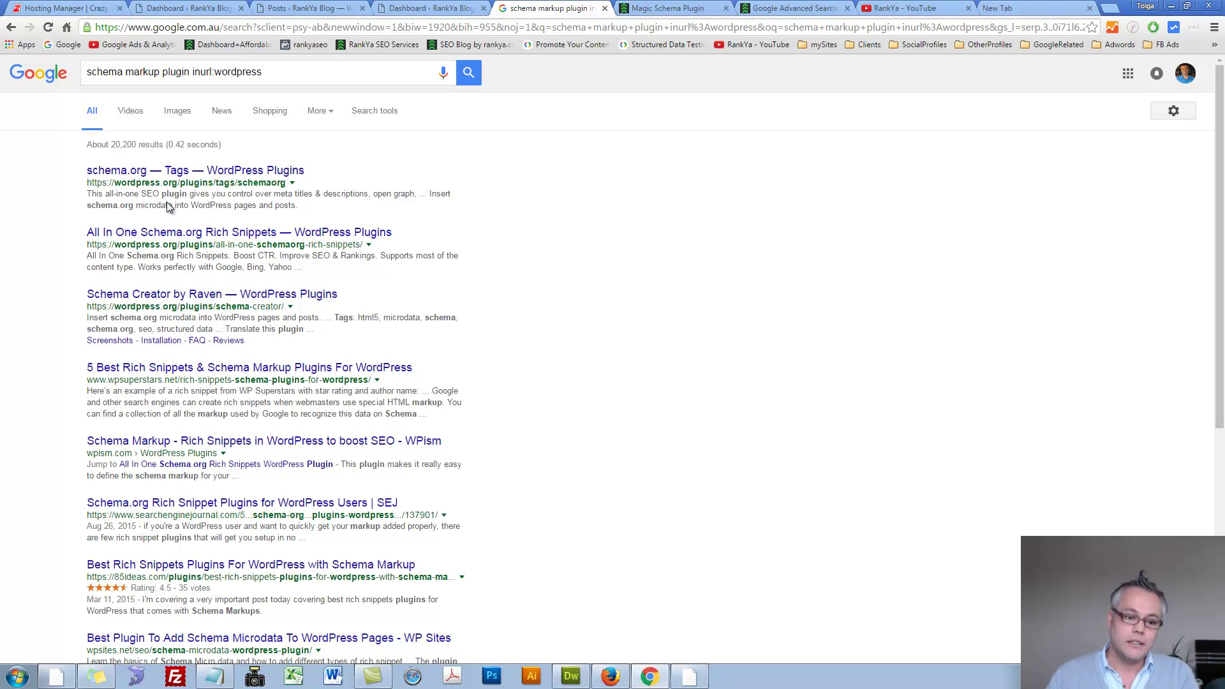
Add .org back and rerun the search for inurl:wordpress.org.
{"action": "double_click", "coordinate": [128, 381]}
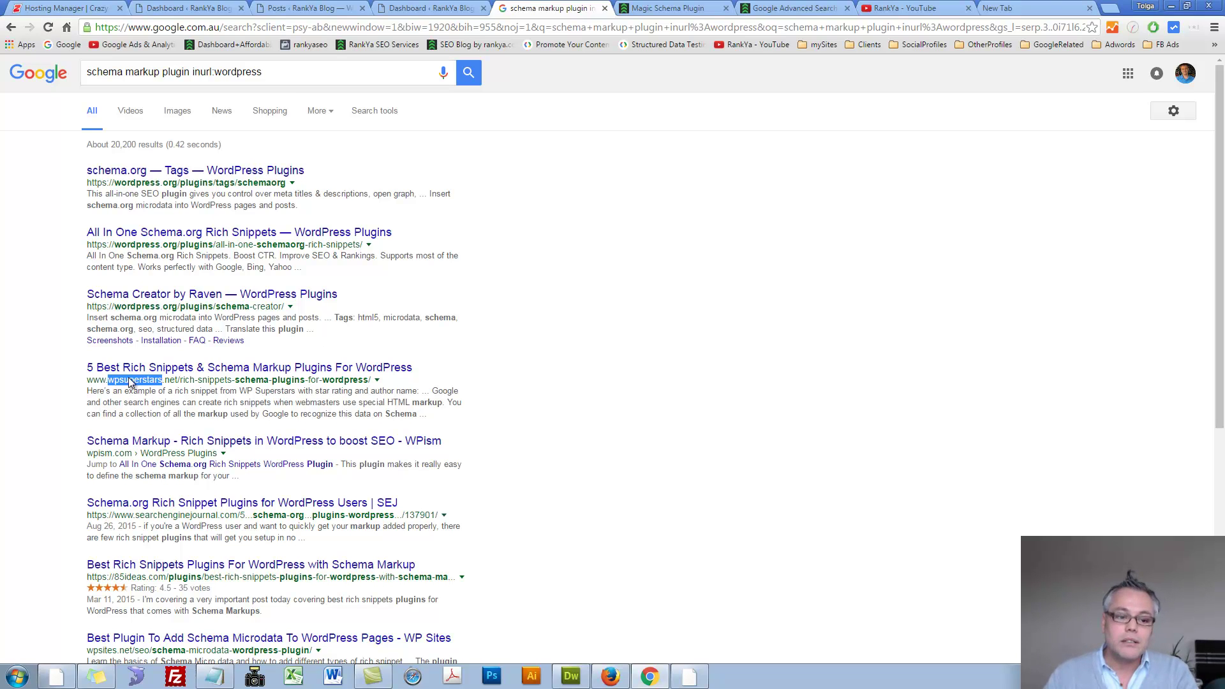
{"action": "left_click", "coordinate": [131, 383]}
{"action": "left_click", "coordinate": [282, 70]}
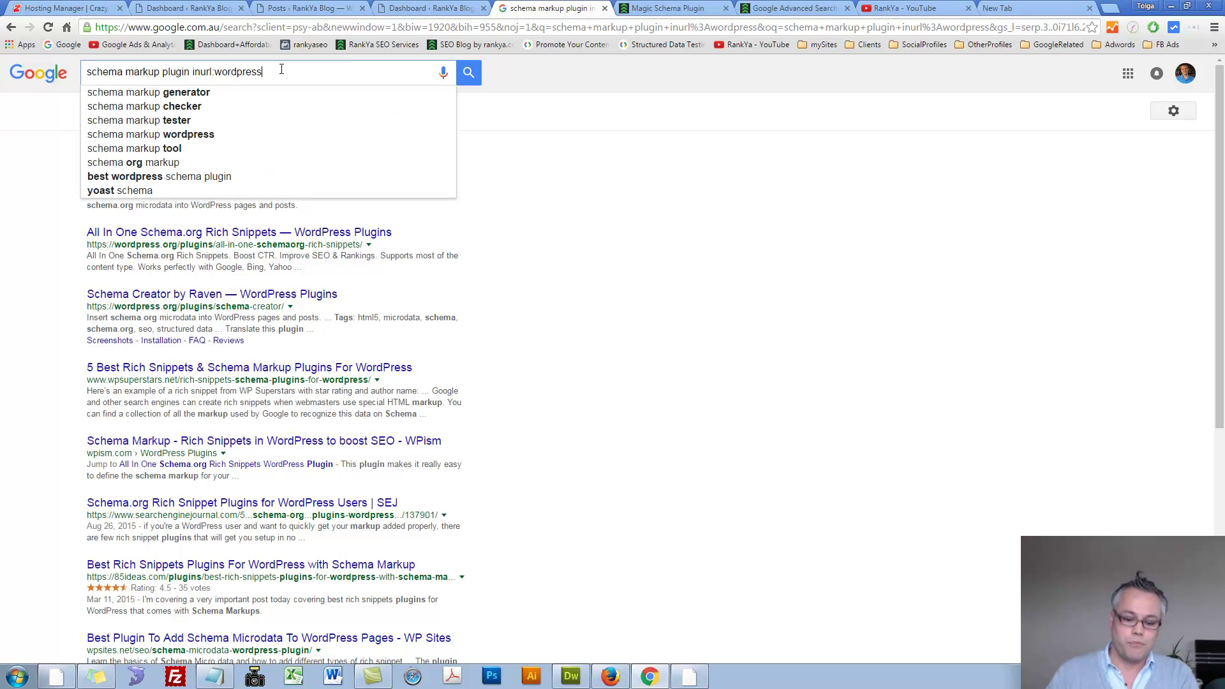
{"action": "type", "text": ".org"}
{"action": "key", "text": "Return"}
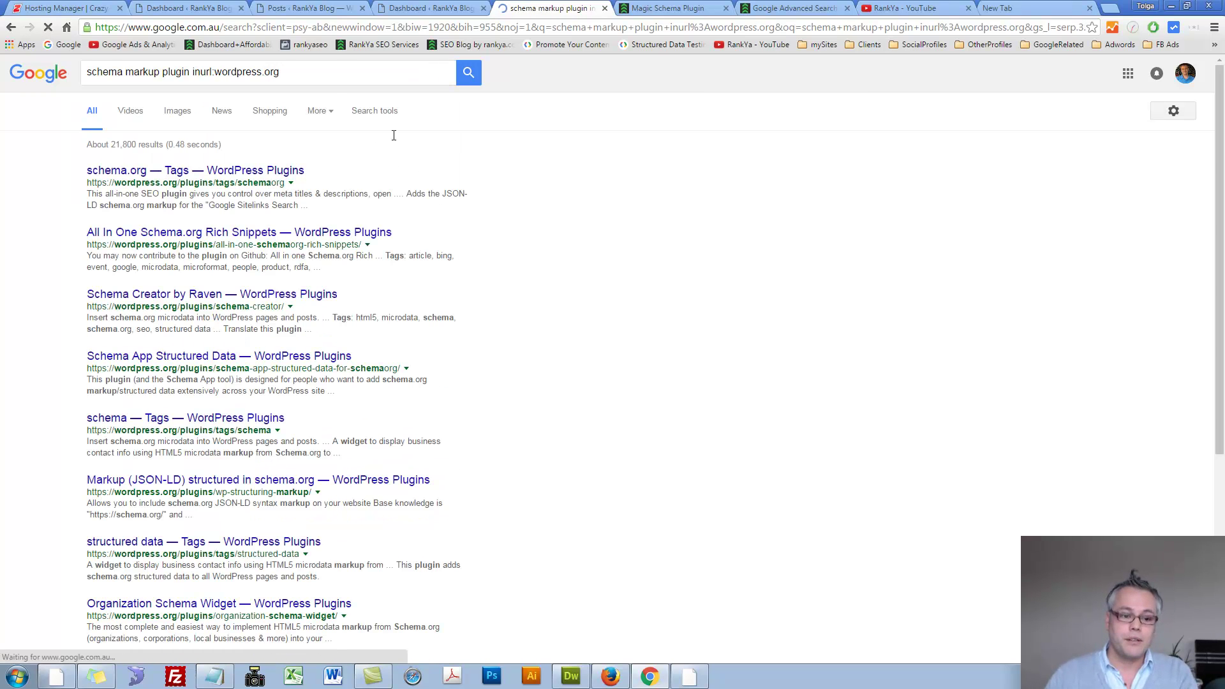
Put a minus before inurl so the query excludes wordpress.org pages.
{"action": "left_click_drag", "start_coordinate": [107, 368], "coordinate": [233, 370]}
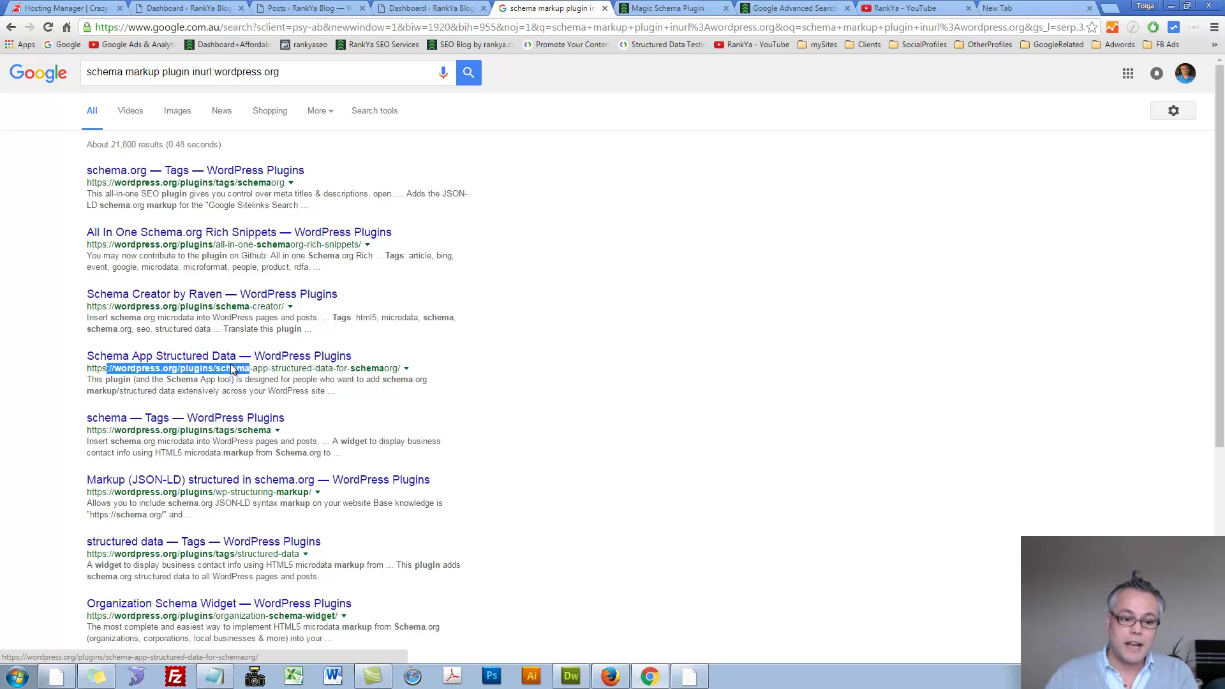
{"action": "left_click", "coordinate": [565, 272]}
{"action": "left_click", "coordinate": [193, 72]}
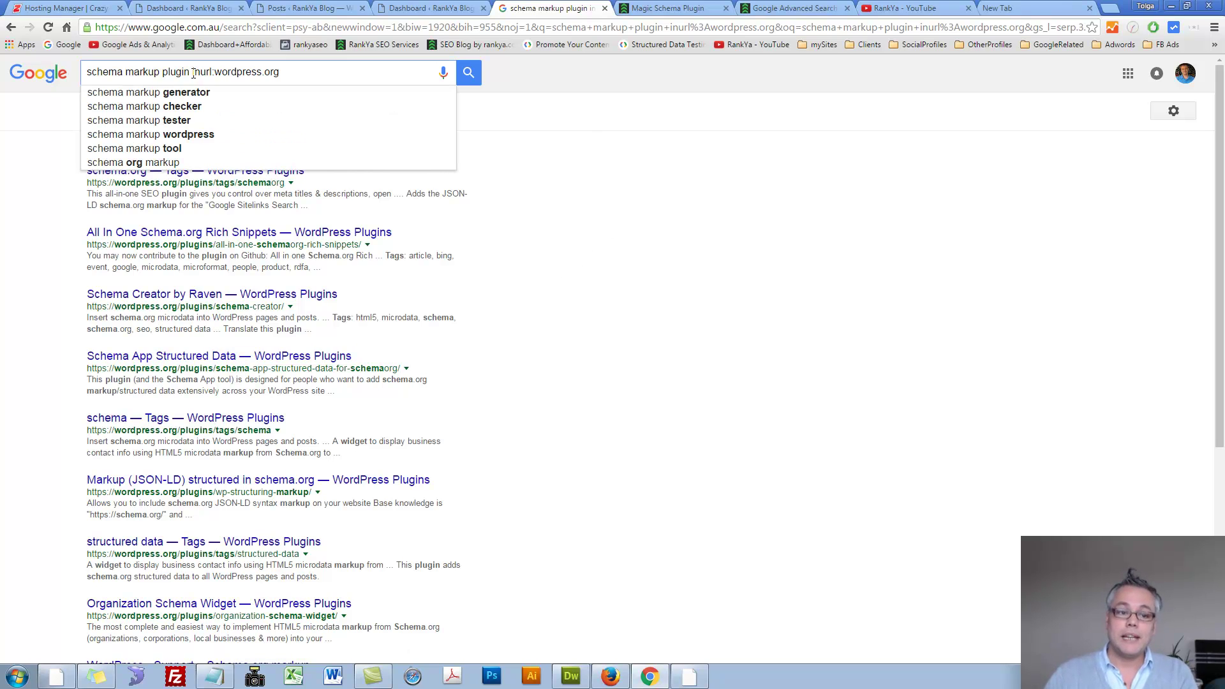
{"action": "type", "text": "-"}
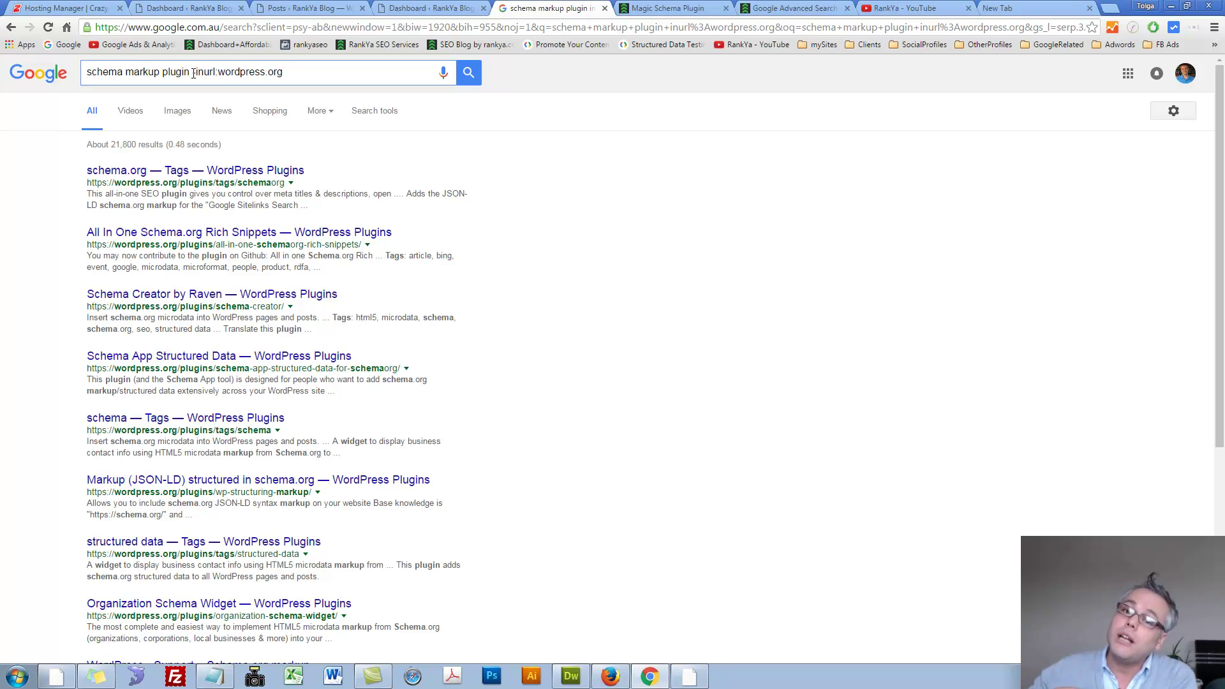
Search -inurl:wordpress.org (about 340,000 results), then delete the minus to restore inurl:wordpress.org.
{"action": "left_click", "coordinate": [457, 84]}
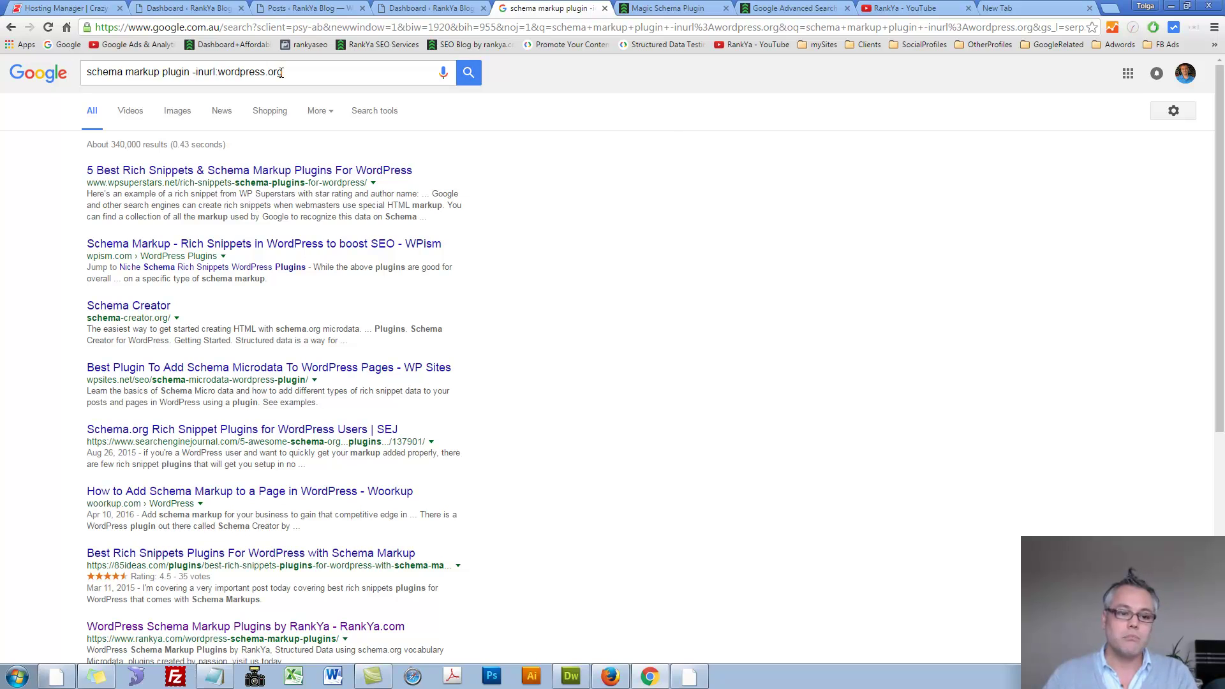
{"action": "left_click_drag", "start_coordinate": [217, 74], "coordinate": [329, 73]}
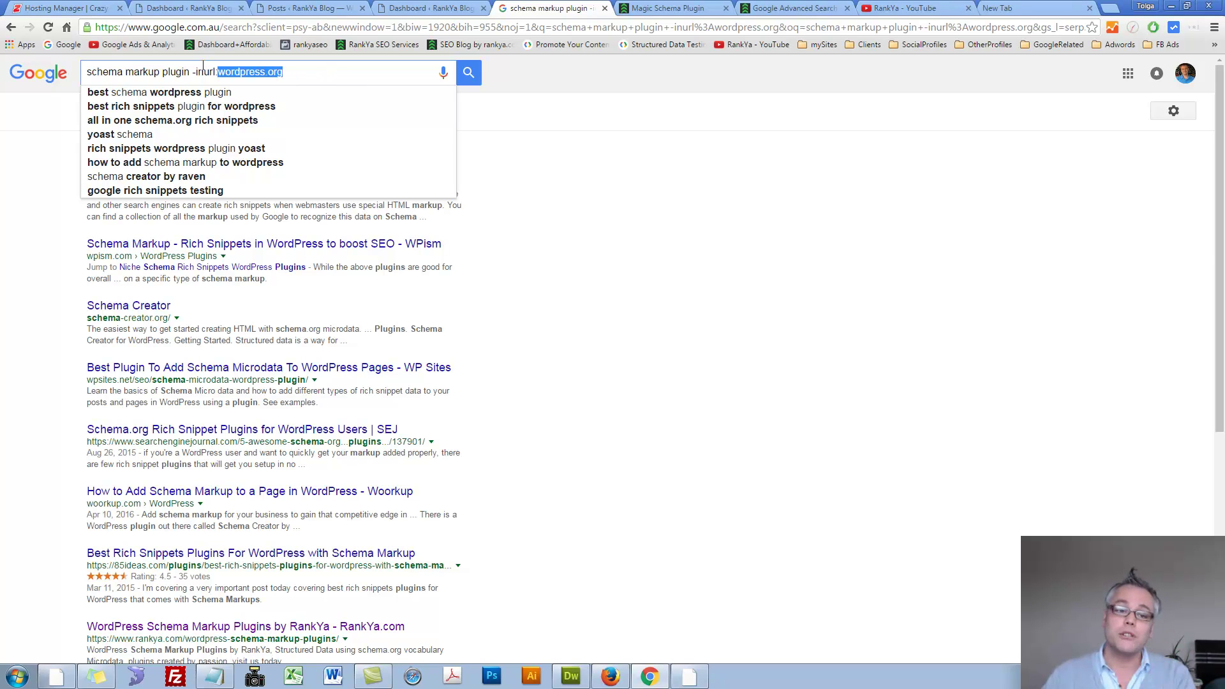
{"action": "left_click_drag", "start_coordinate": [196, 71], "coordinate": [193, 71]}
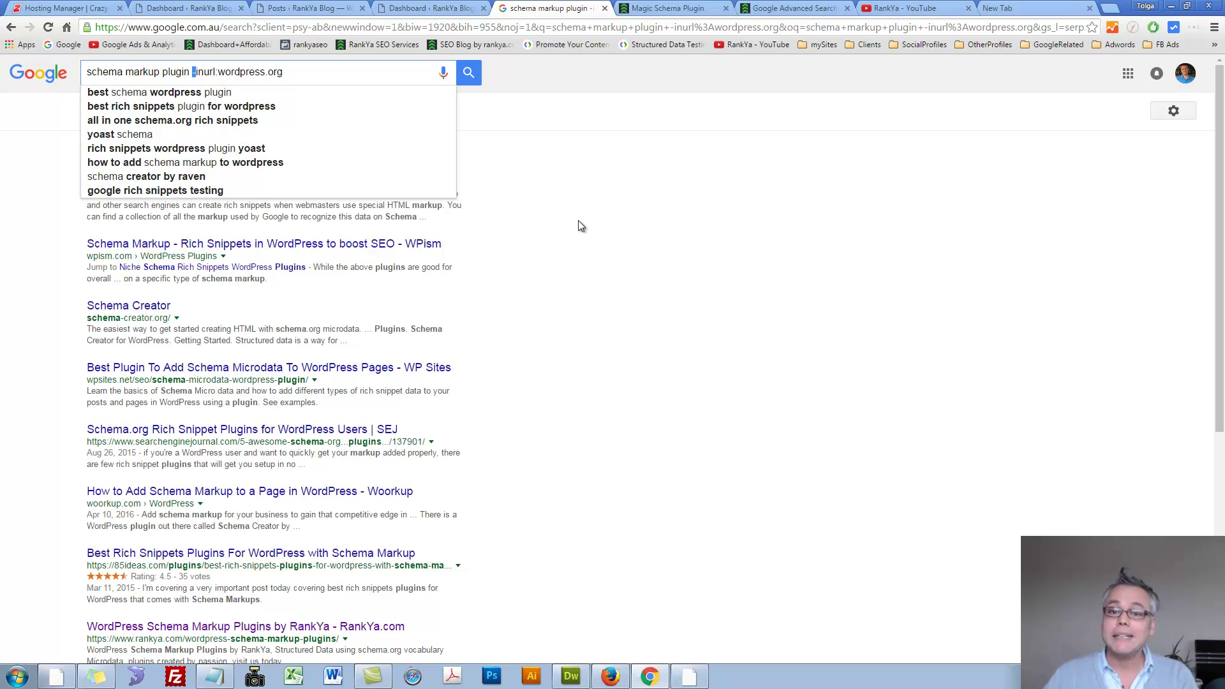
{"action": "key", "text": "BackSpace"}
{"action": "key", "text": "Return"}
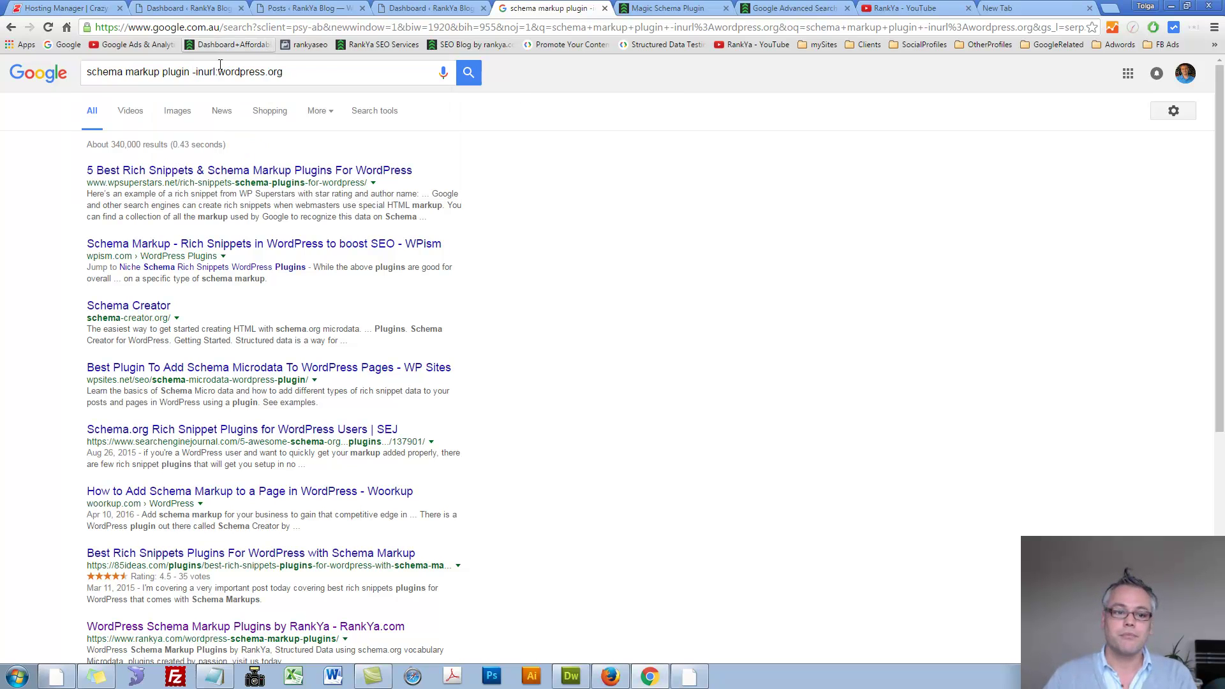
{"action": "key", "text": "BackSpace"}
{"action": "key", "text": "Escape"}
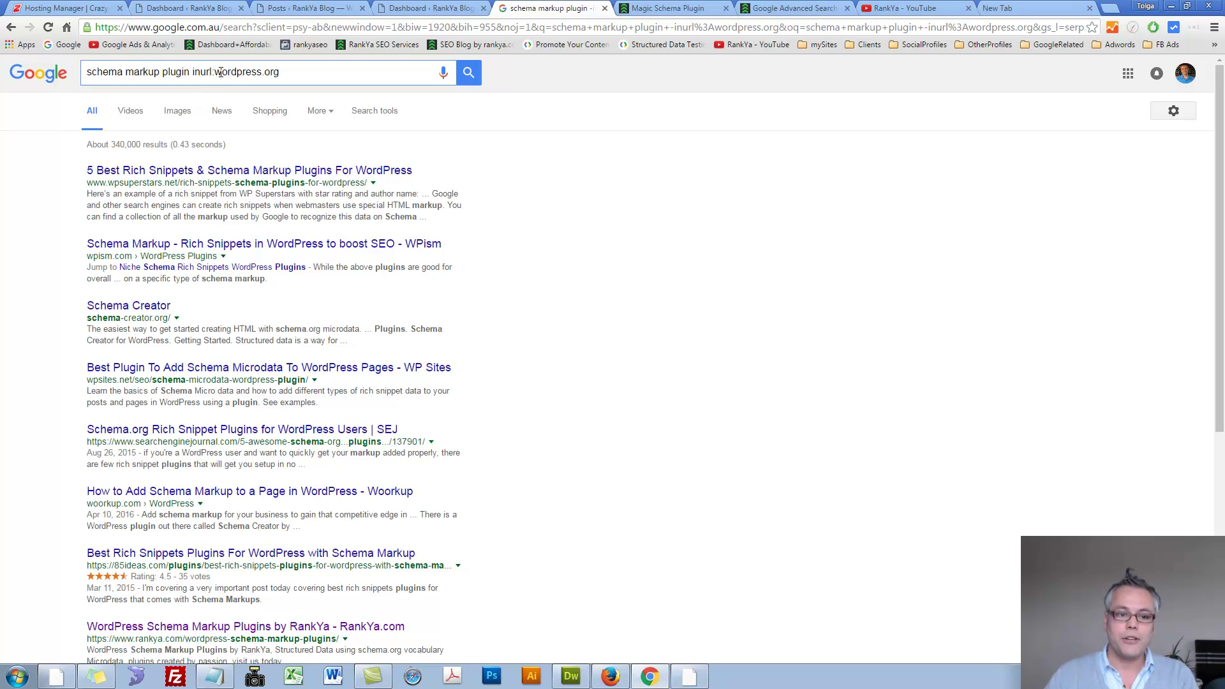
{"action": "left_click_drag", "start_coordinate": [215, 71], "coordinate": [280, 71]}
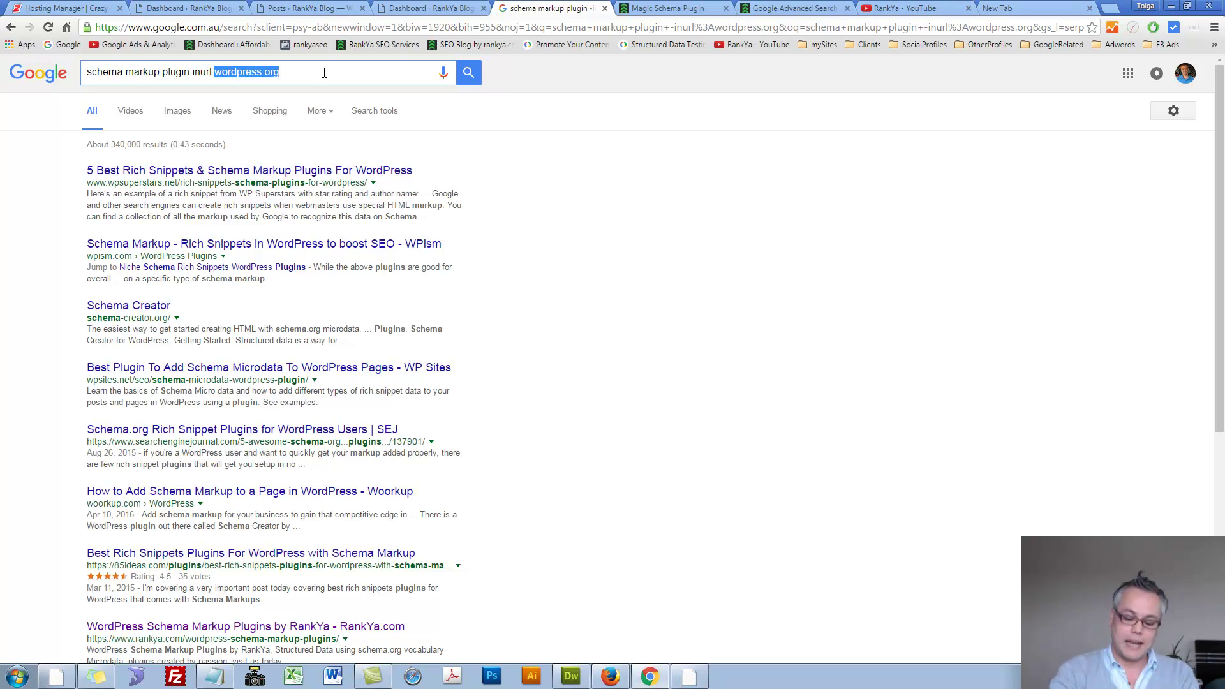
Change the operator to inurl:.co.uk and run the search.
{"action": "key", "text": "BackSpace"}
{"action": "key", "text": "BackSpace"}
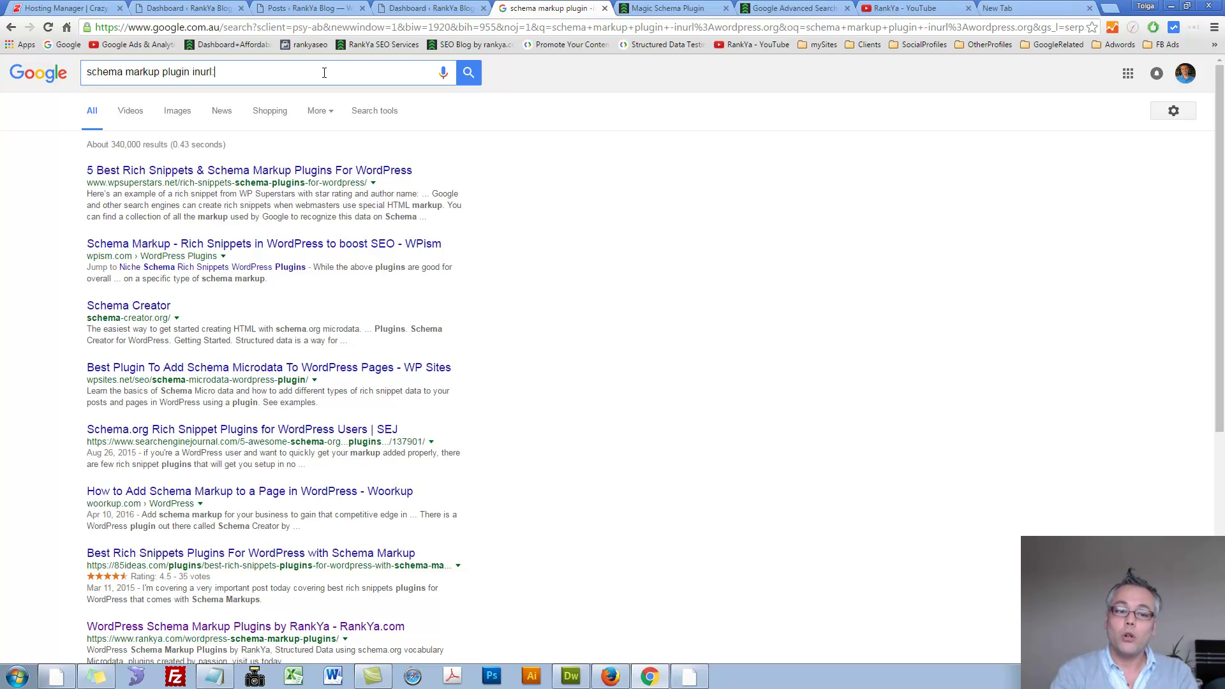
{"action": "type", "text": ":.co"}
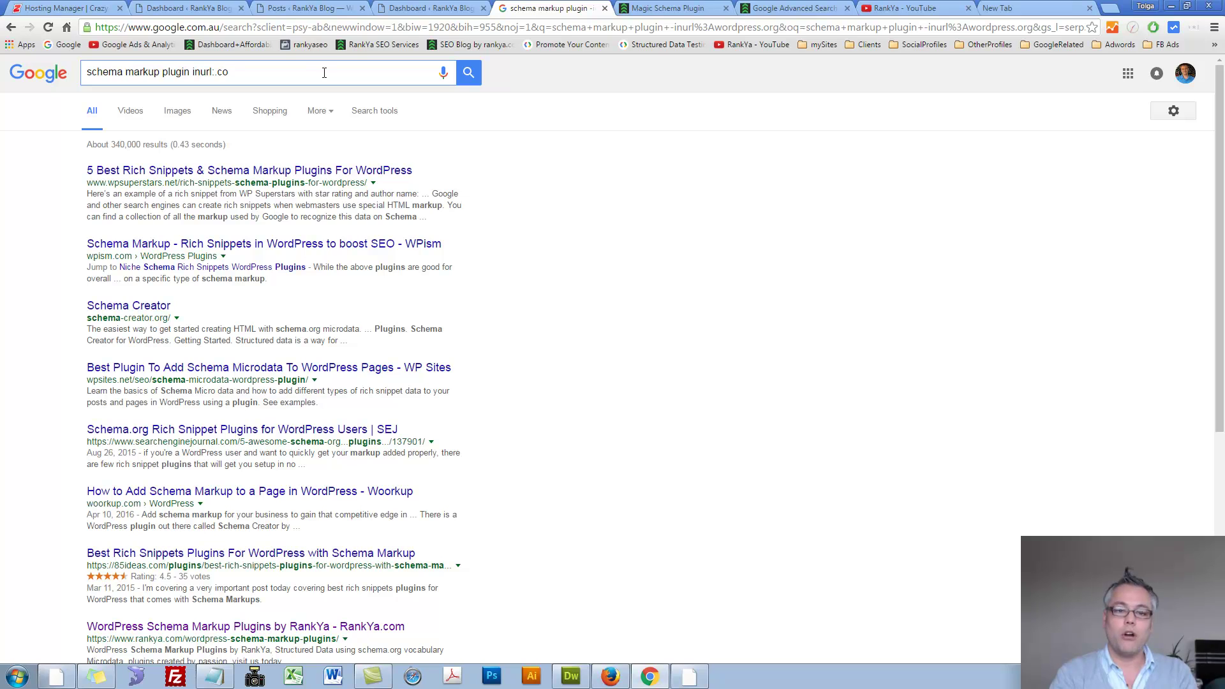
{"action": "type", "text": ".uk"}
{"action": "key", "text": "Return"}
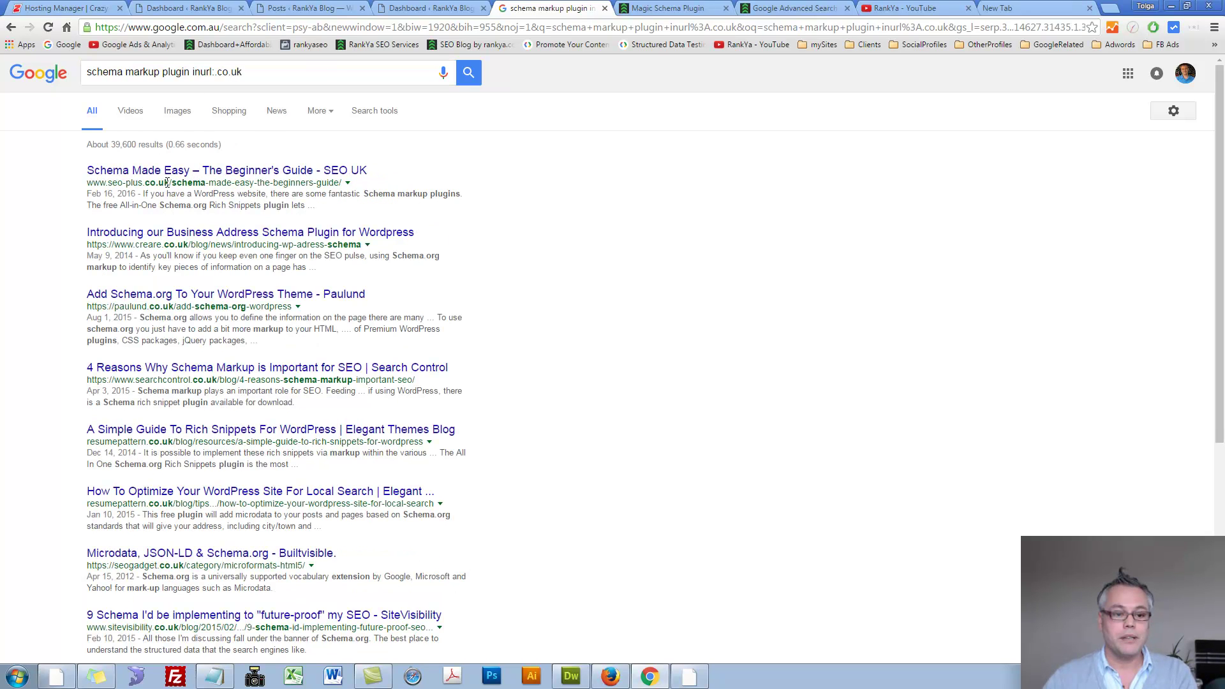
{"action": "left_click_drag", "start_coordinate": [166, 182], "coordinate": [146, 184]}
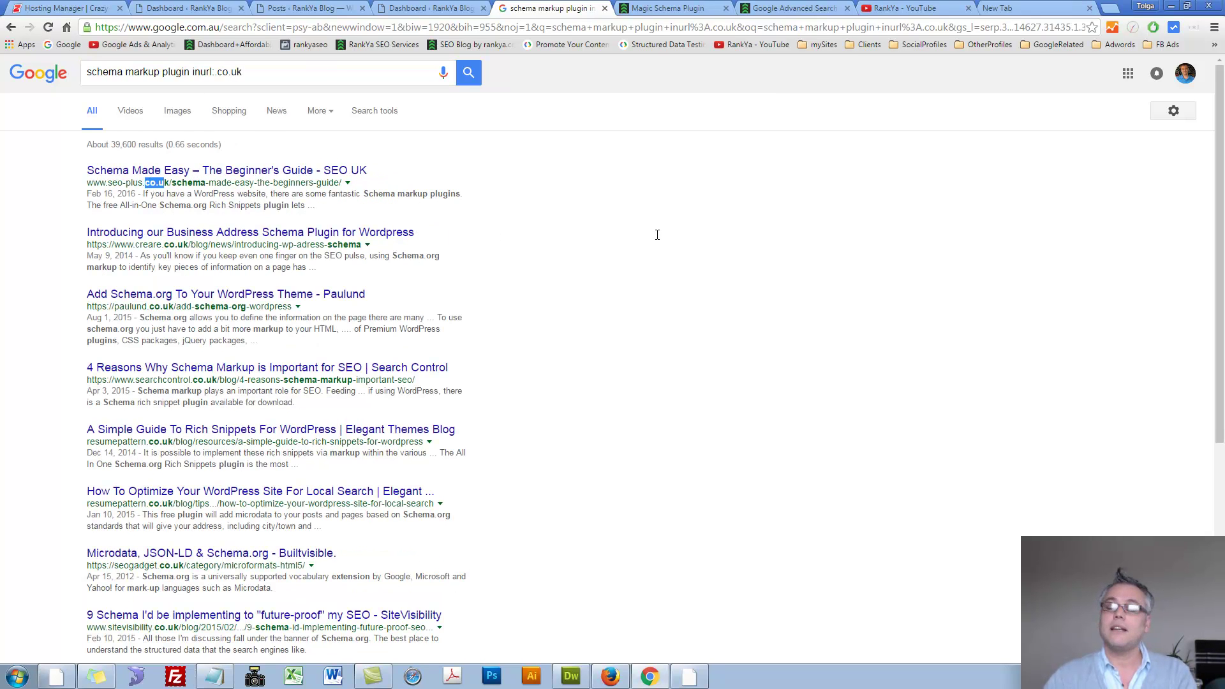
Shorten the operator to inurl:.uk and search again.
{"action": "left_click", "coordinate": [233, 74]}
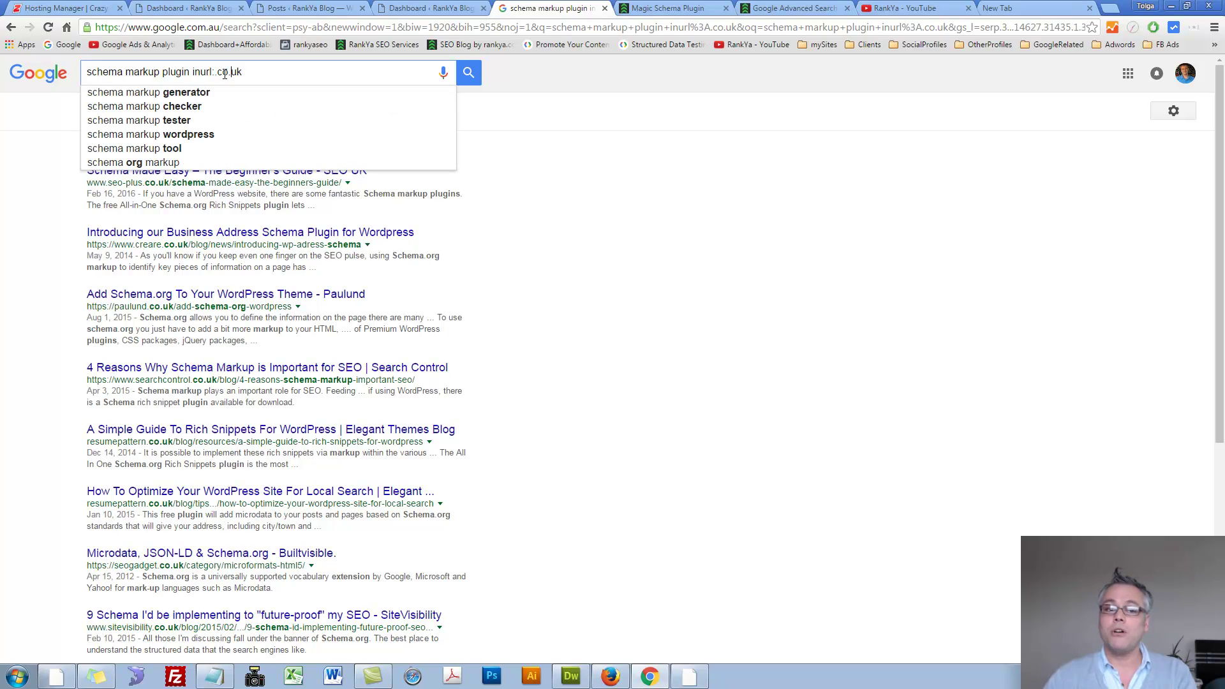
{"action": "left_click", "coordinate": [217, 73]}
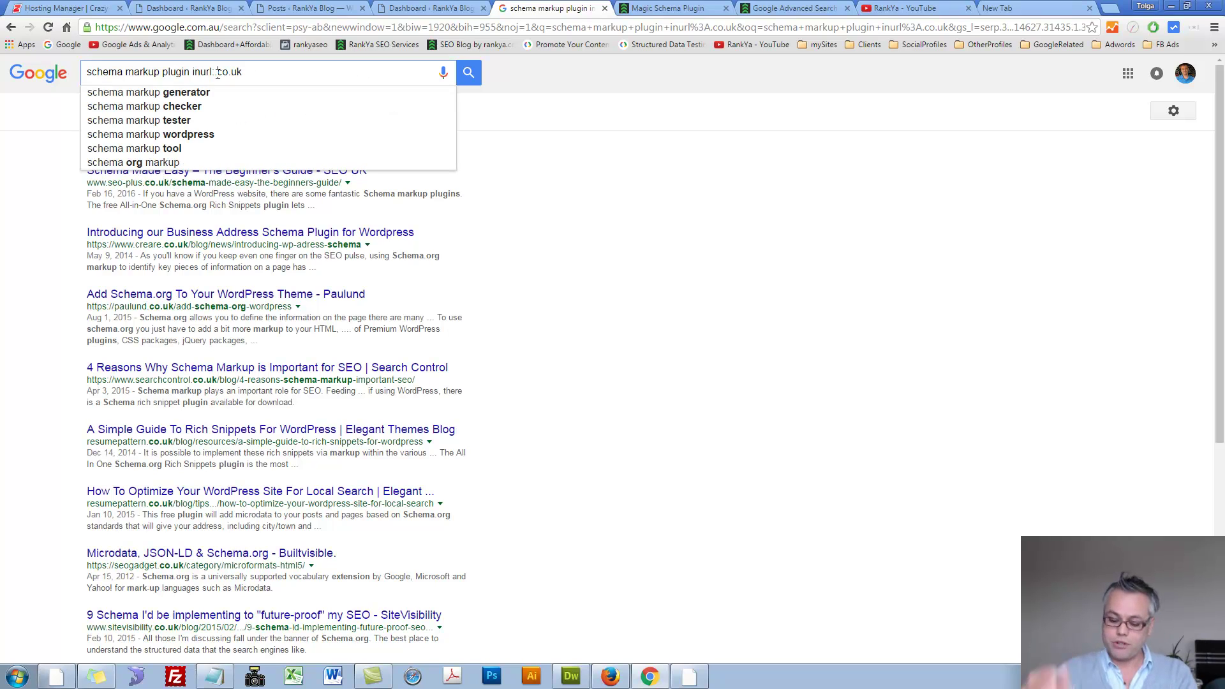
{"action": "key", "text": "Delete"}
{"action": "key", "text": "Delete"}
{"action": "key", "text": "Delete"}
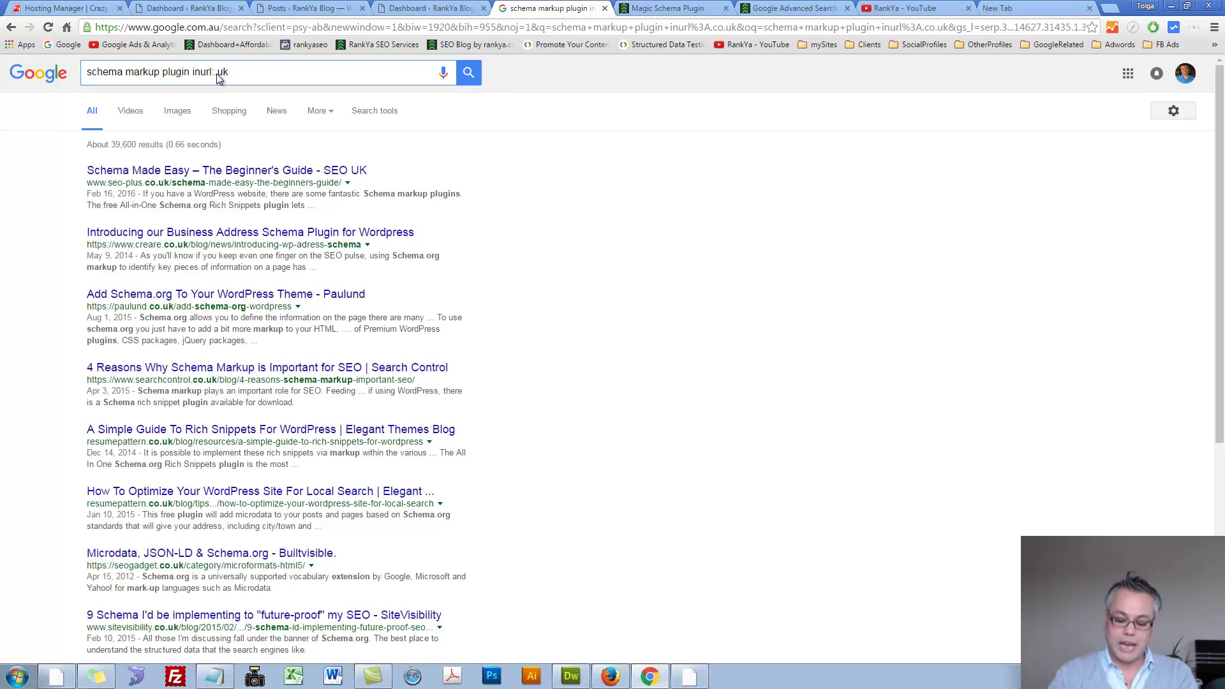
{"action": "key", "text": "Return"}
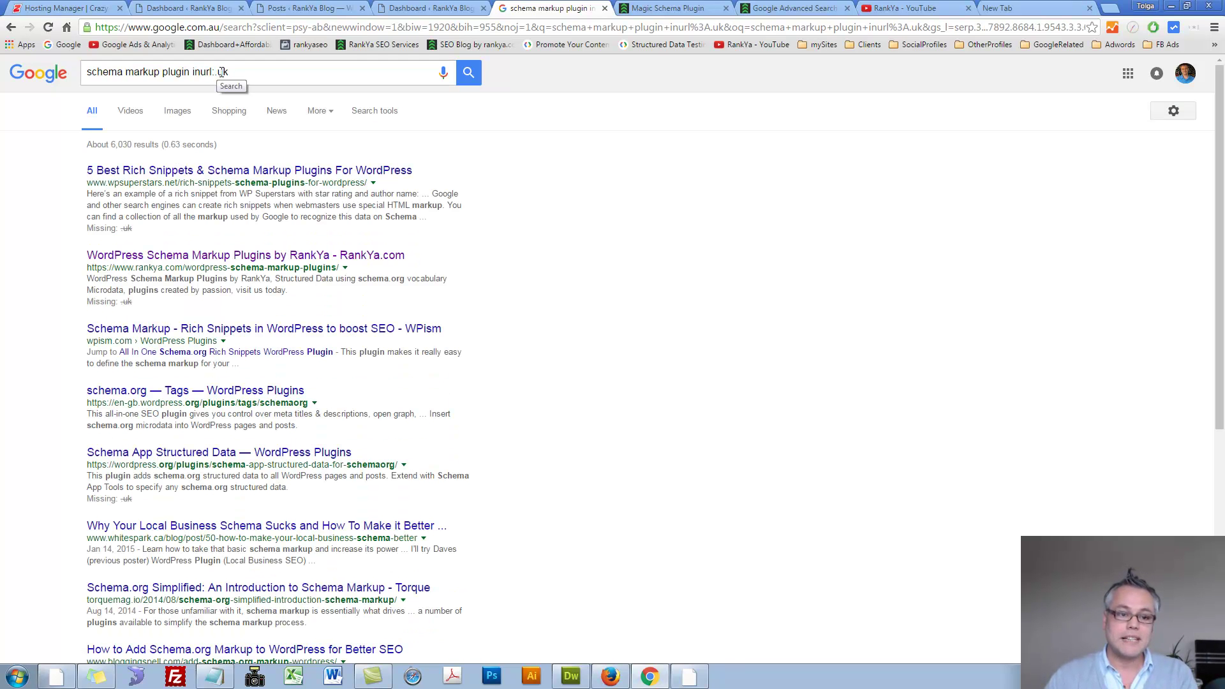
Switch the operator to inurl:.au and search, getting about 2,030 results.
{"action": "left_click", "coordinate": [221, 72]}
{"action": "left_click_drag", "start_coordinate": [222, 72], "coordinate": [231, 72]}
{"action": "key", "text": "BackSpace"}
{"action": "key", "text": "BackSpace"}
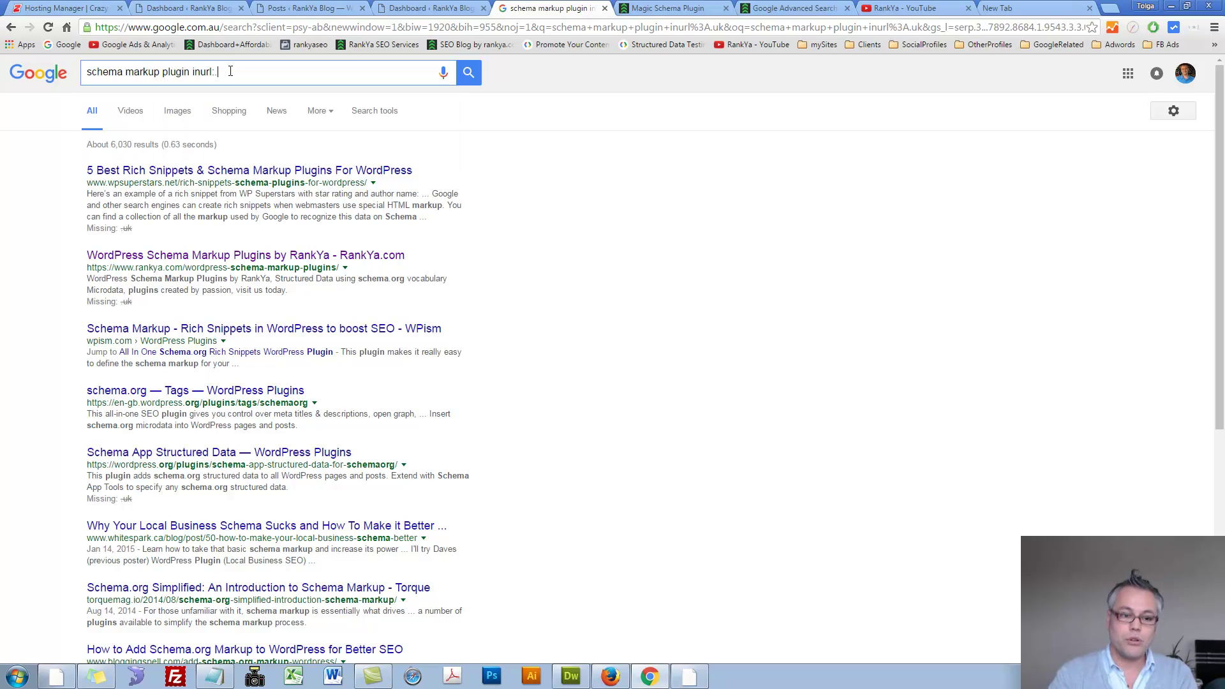
{"action": "type", "text": "au"}
{"action": "key", "text": "Return"}
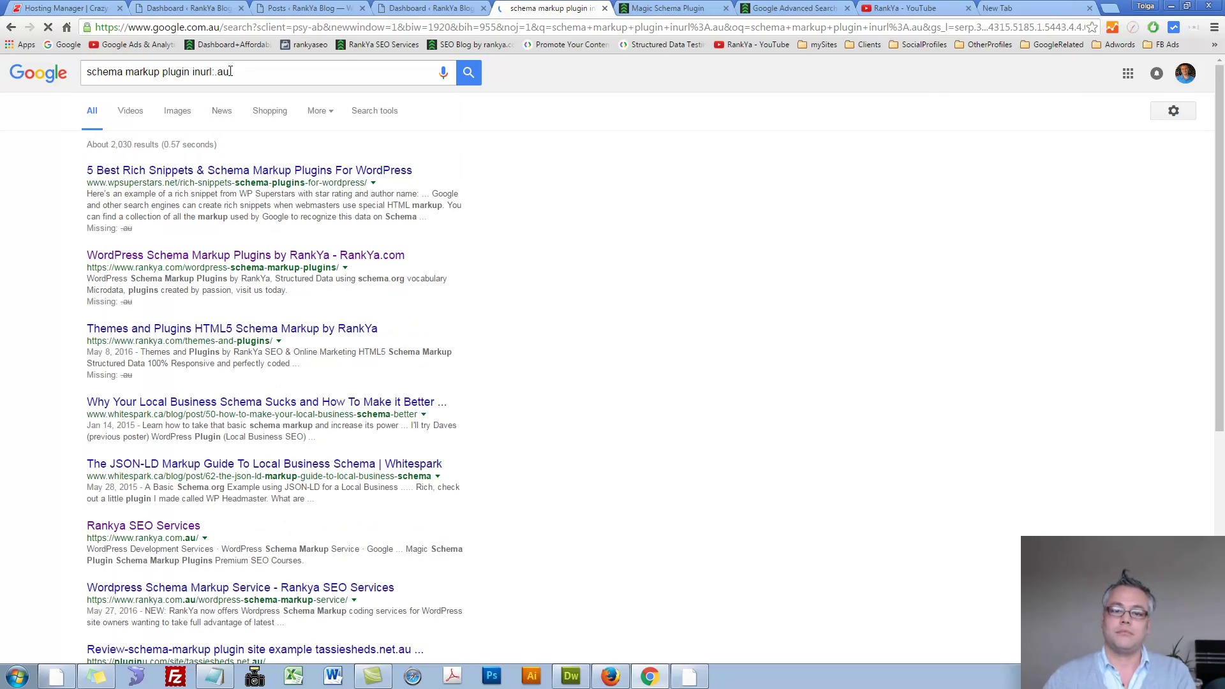
Change it to inurl:com.au and search, getting about 12,900 .com.au results.
{"action": "left_click_drag", "start_coordinate": [215, 72], "coordinate": [236, 73]}
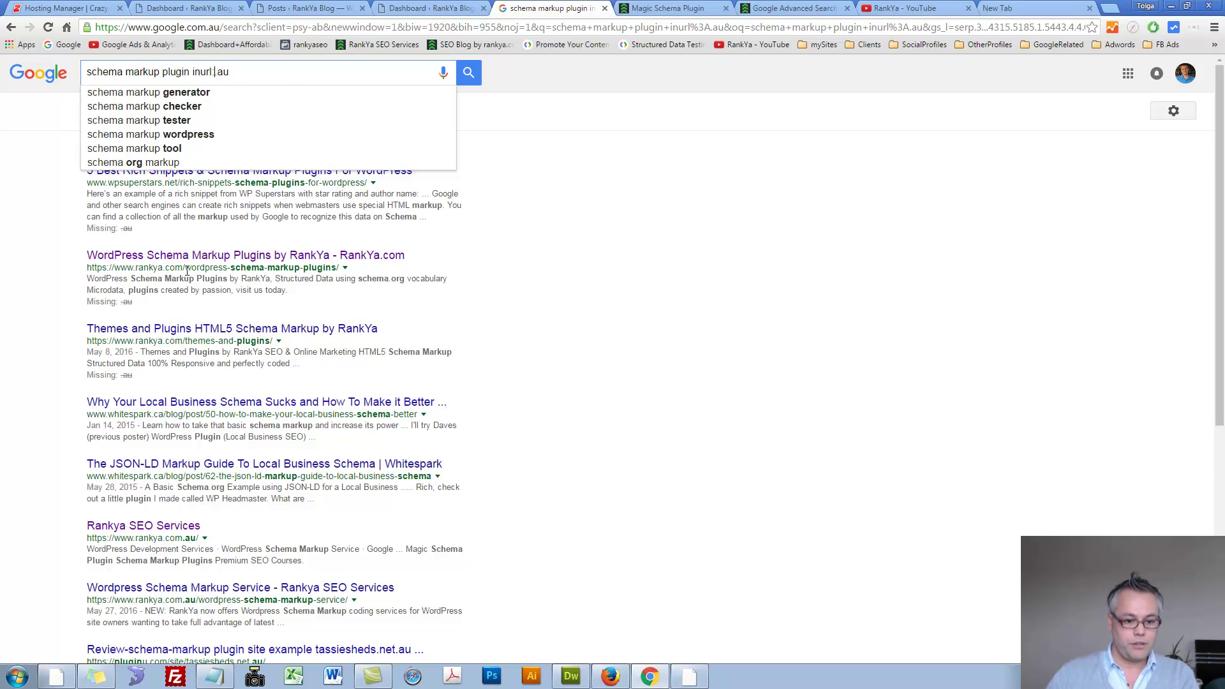
{"action": "left_click", "coordinate": [171, 186]}
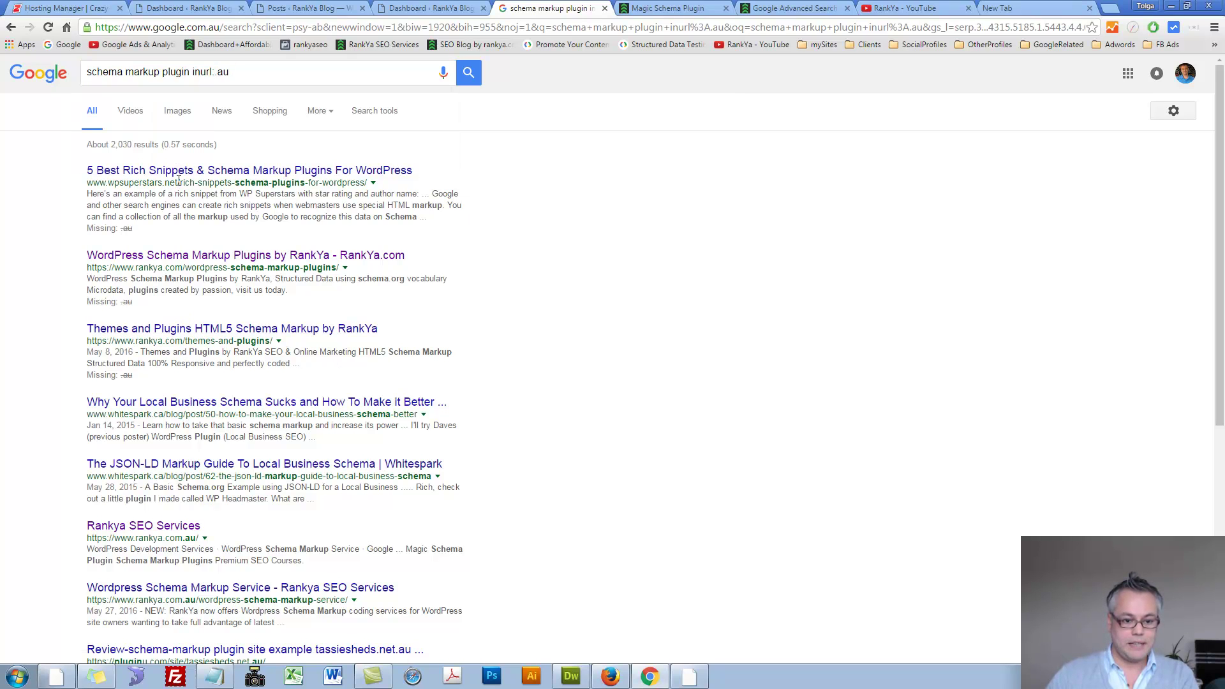
{"action": "left_click_drag", "start_coordinate": [178, 182], "coordinate": [162, 183]}
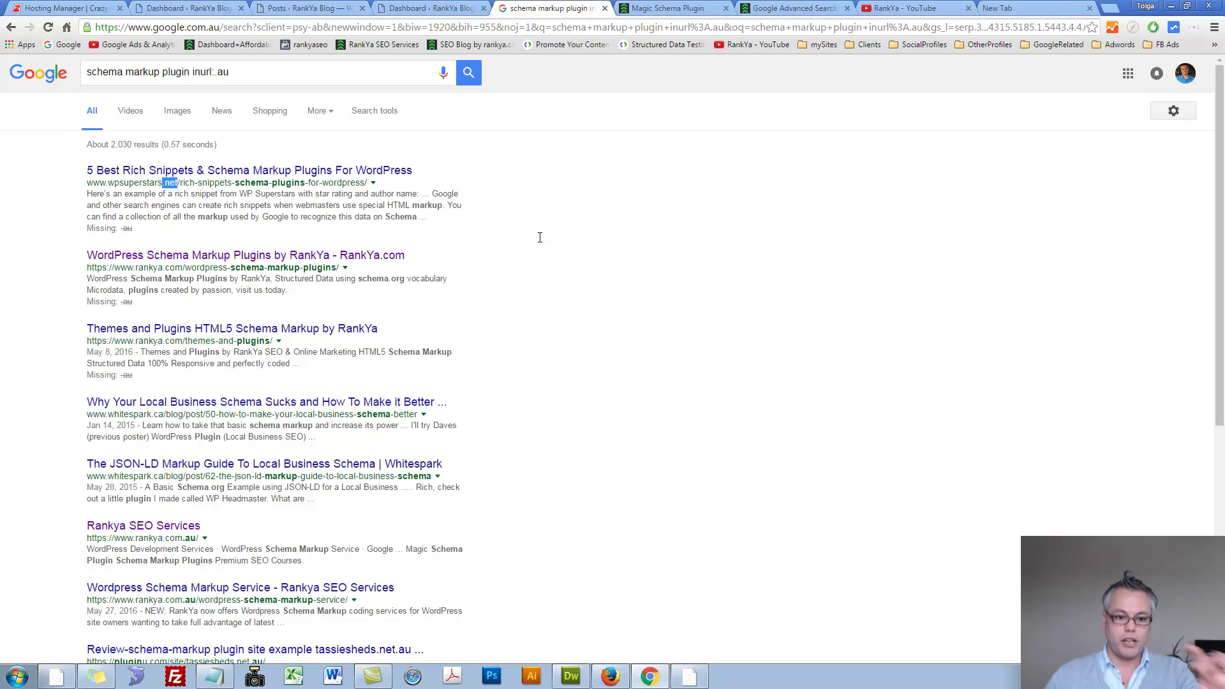
{"action": "left_click", "coordinate": [215, 72]}
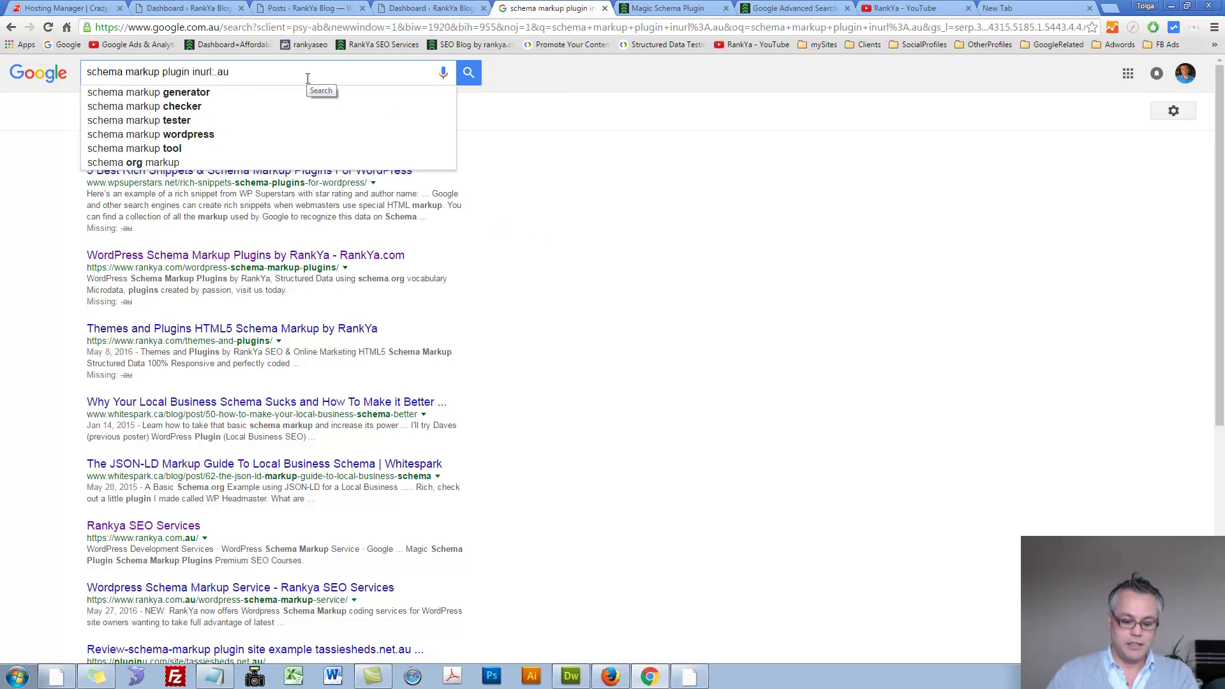
{"action": "type", "text": "com"}
{"action": "key", "text": "Return"}
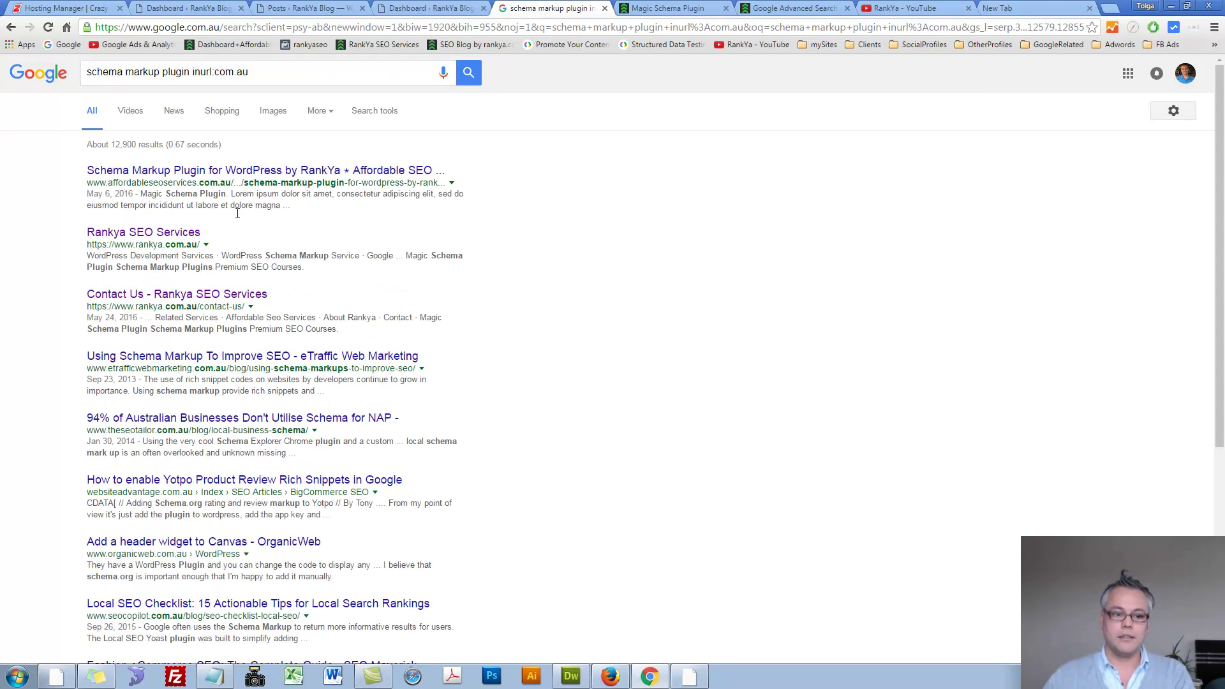
{"action": "left_click_drag", "start_coordinate": [199, 183], "coordinate": [231, 183]}
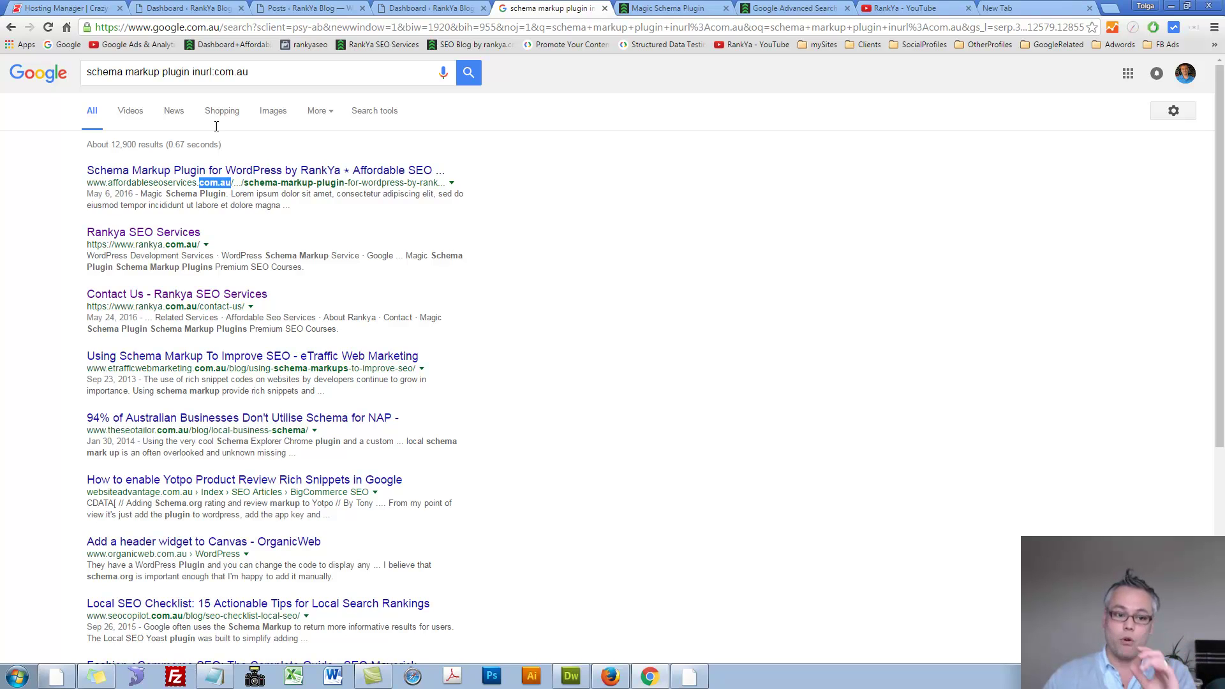
{"action": "left_click", "coordinate": [196, 71]}
Search schema markup plugin intitle:rankya and open RankYa's WordPress Schema Markup Plugins result in a new tab.
{"action": "double_click", "coordinate": [207, 73]}
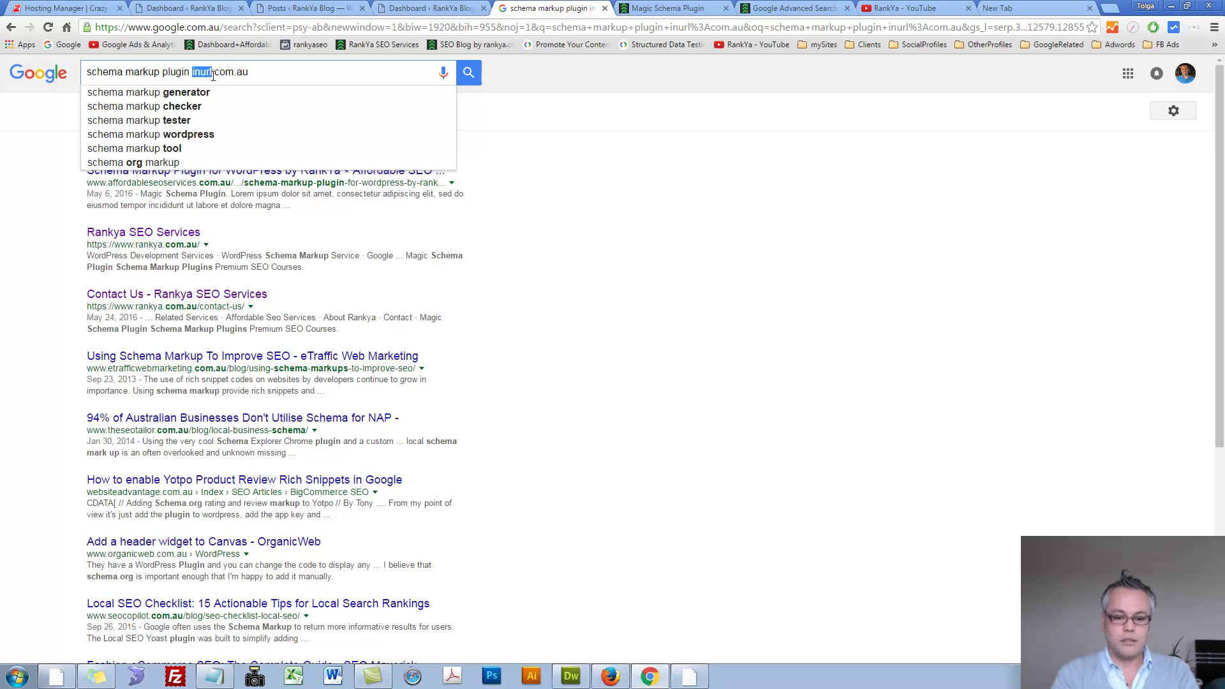
{"action": "key", "text": "BackSpace"}
{"action": "key", "text": "Delete"}
{"action": "key", "text": "Delete"}
{"action": "key", "text": "Delete"}
{"action": "key", "text": "Delete"}
{"action": "key", "text": "Delete"}
{"action": "key", "text": "Delete"}
{"action": "key", "text": "Delete"}
{"action": "type", "text": "i"}
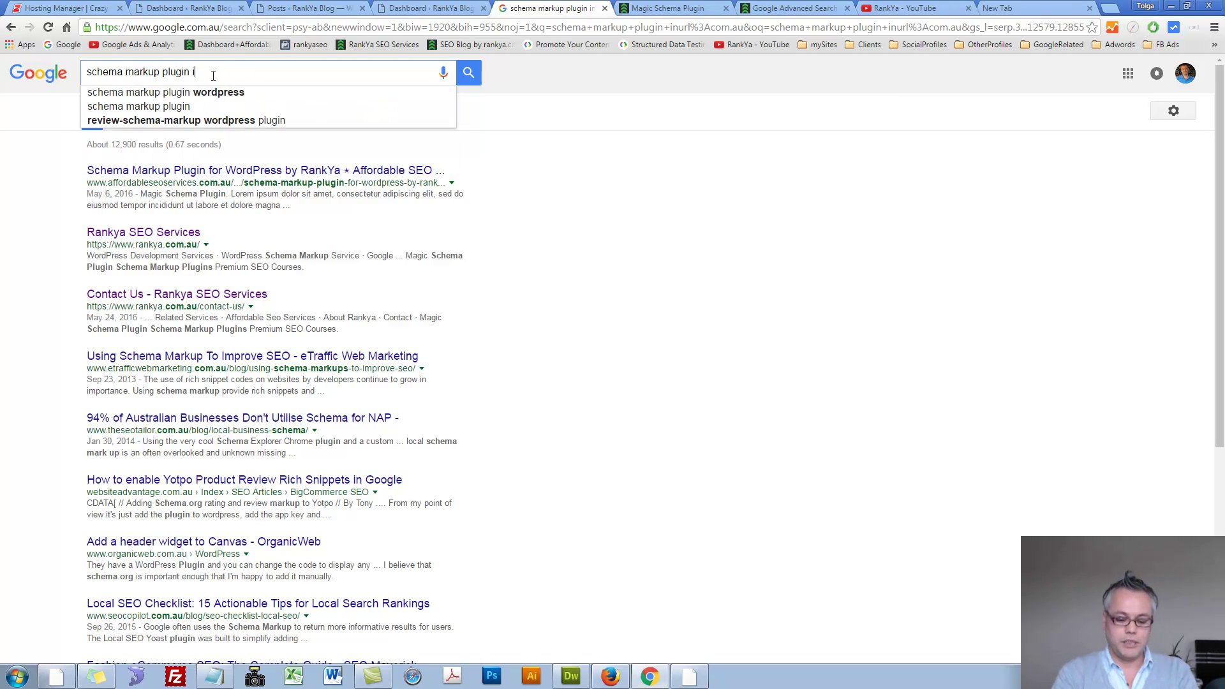
{"action": "type", "text": "ntitle:"}
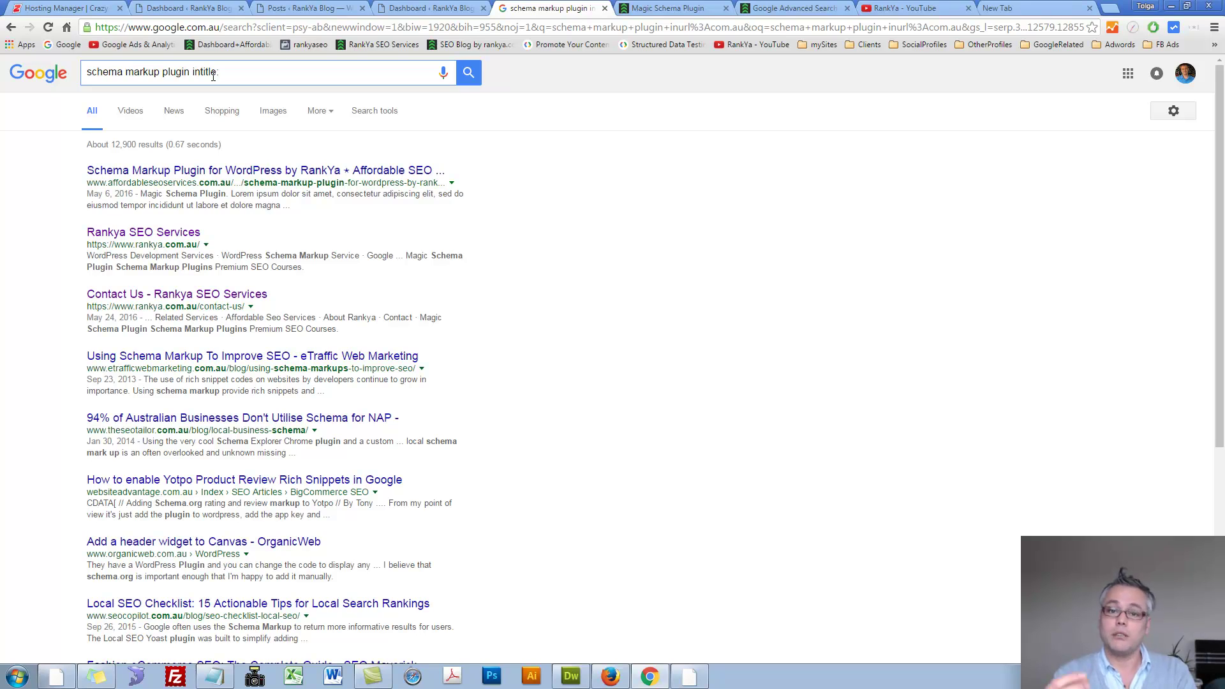
{"action": "type", "text": "rankya"}
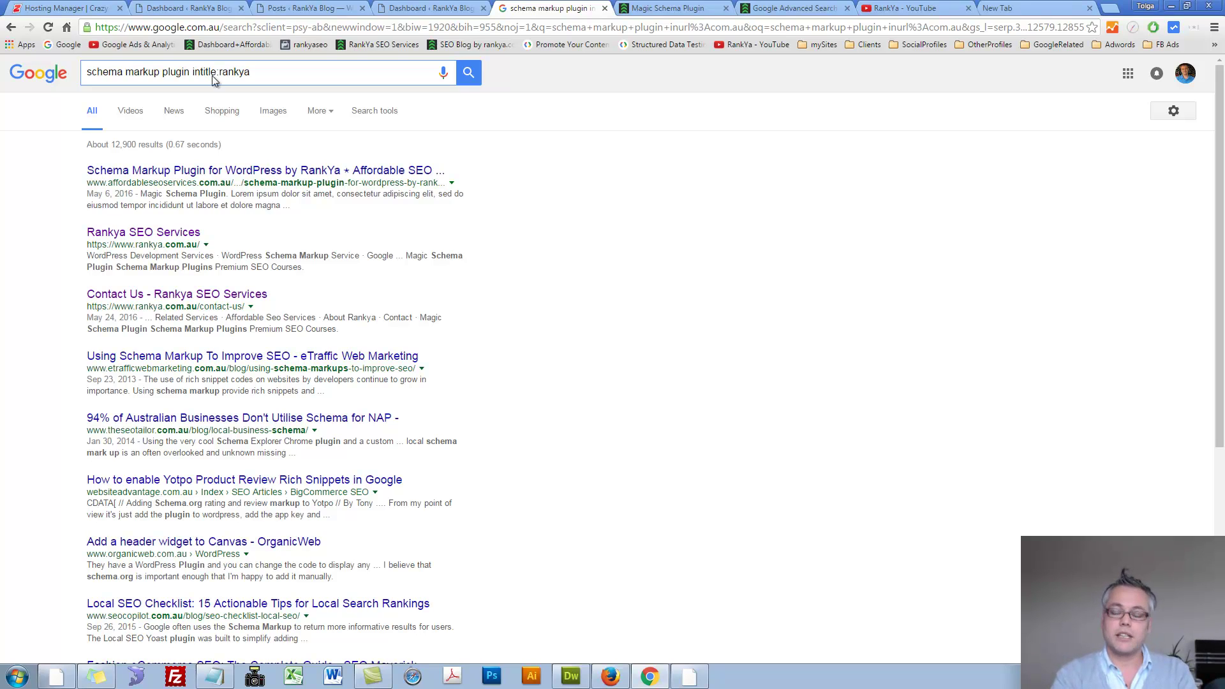
{"action": "key", "text": "Return"}
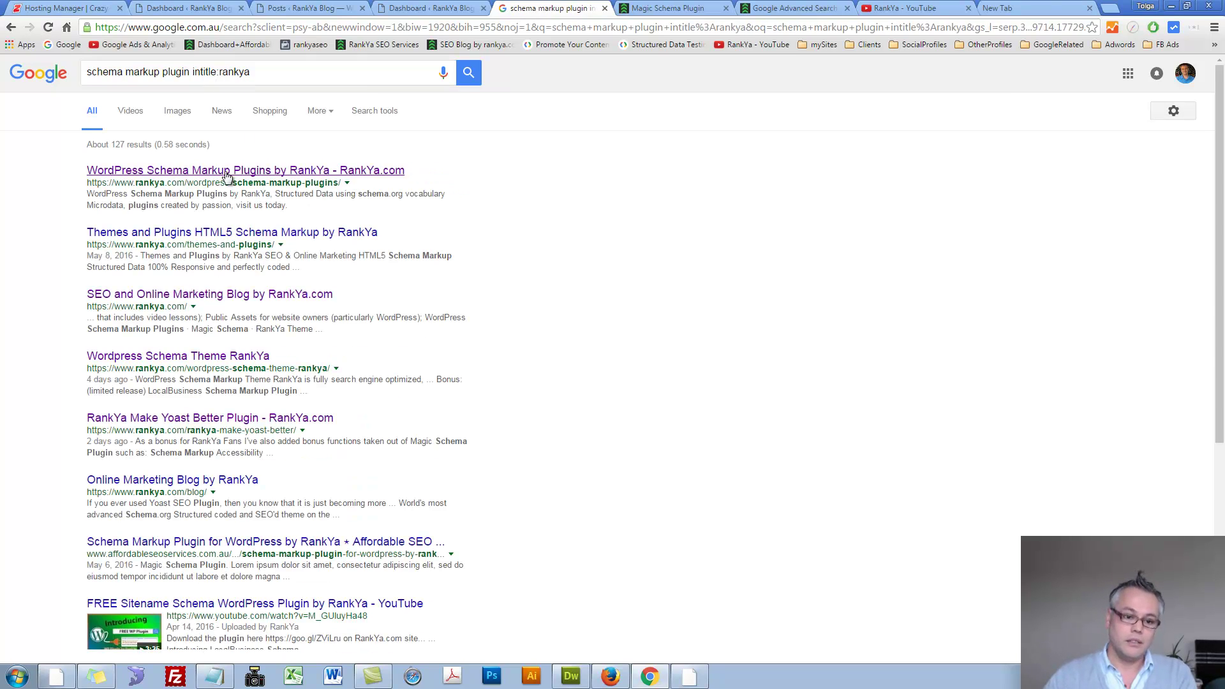
{"action": "middle_click", "coordinate": [296, 174]}
{"action": "left_click", "coordinate": [603, 9]}
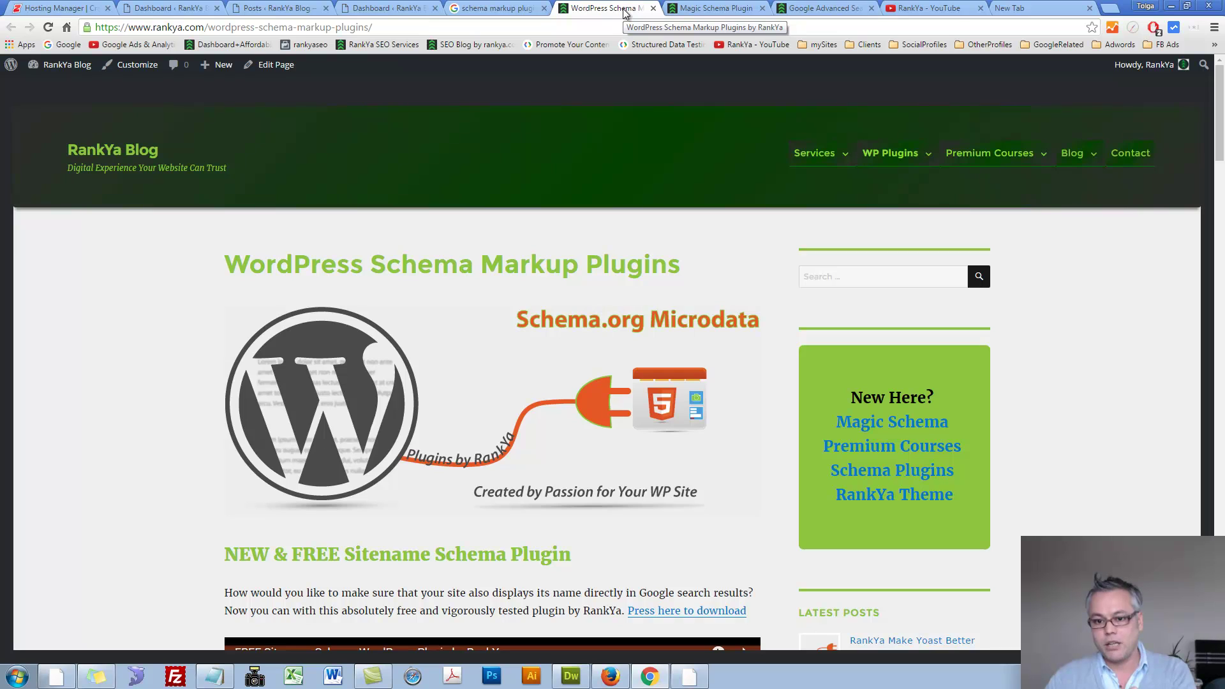
Change intitle to intext and search schema markup plugin intext:rankya.
{"action": "left_click", "coordinate": [497, 9]}
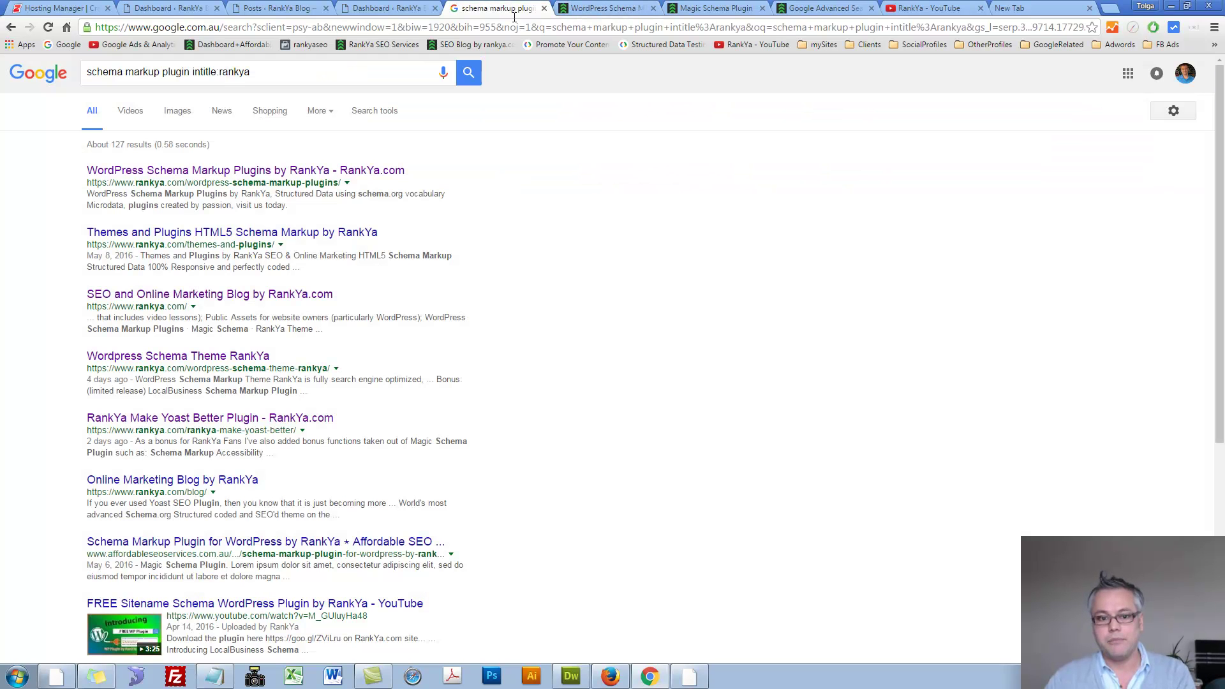
{"action": "left_click", "coordinate": [191, 71]}
{"action": "key", "text": "BackSpace"}
{"action": "key", "text": "BackSpace"}
{"action": "key", "text": "BackSpace"}
{"action": "key", "text": "BackSpace"}
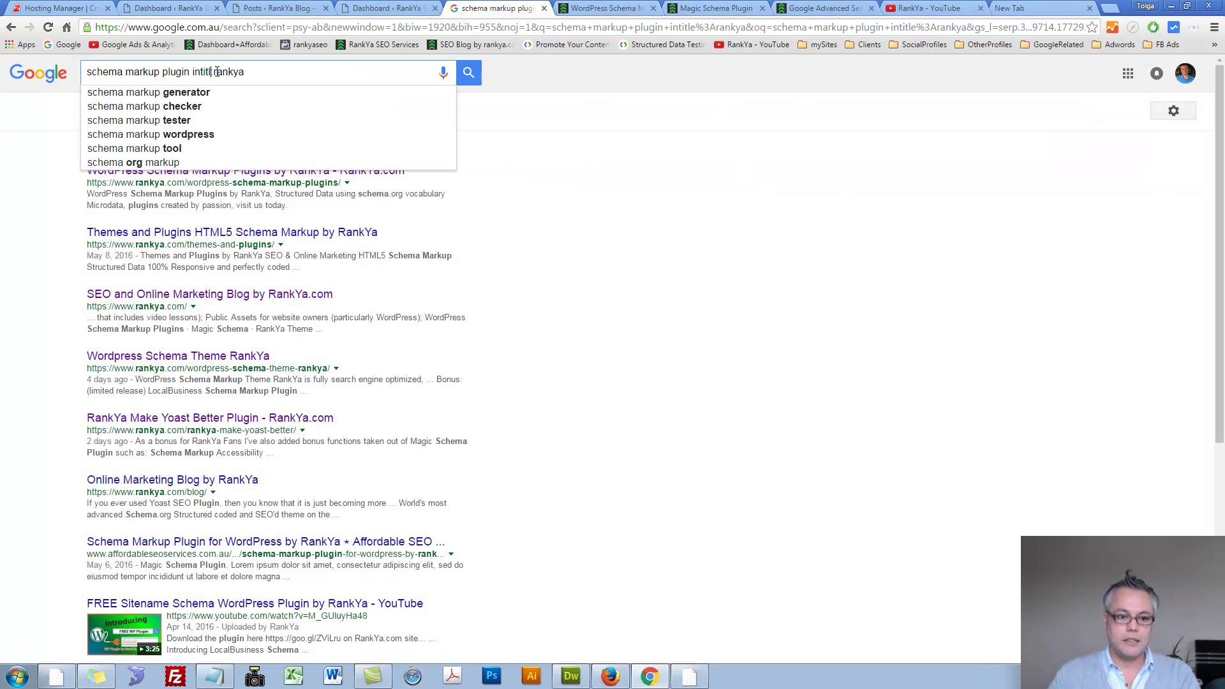
{"action": "type", "text": "ext"}
{"action": "key", "text": "Return"}
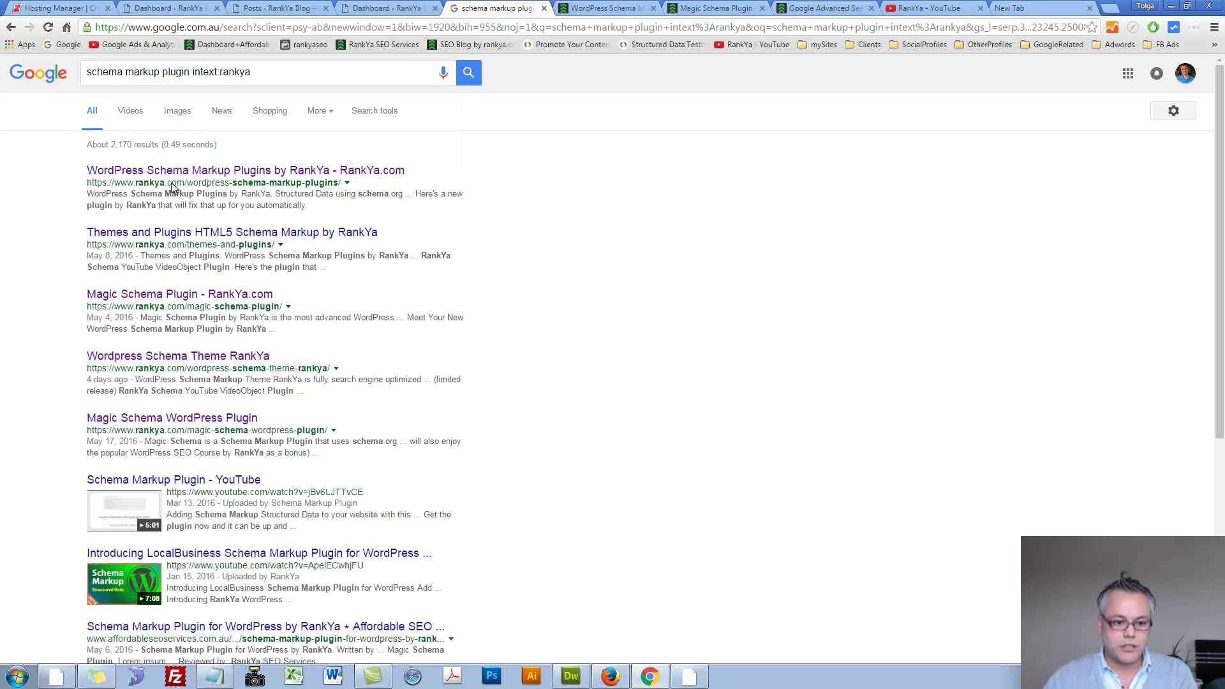
Review the intro and first bullets on RankYa's plugins page, then return to the results.
{"action": "left_click", "coordinate": [596, 8]}
{"action": "scroll", "coordinate": [465, 330], "scroll_direction": "down", "scroll_amount": 12}
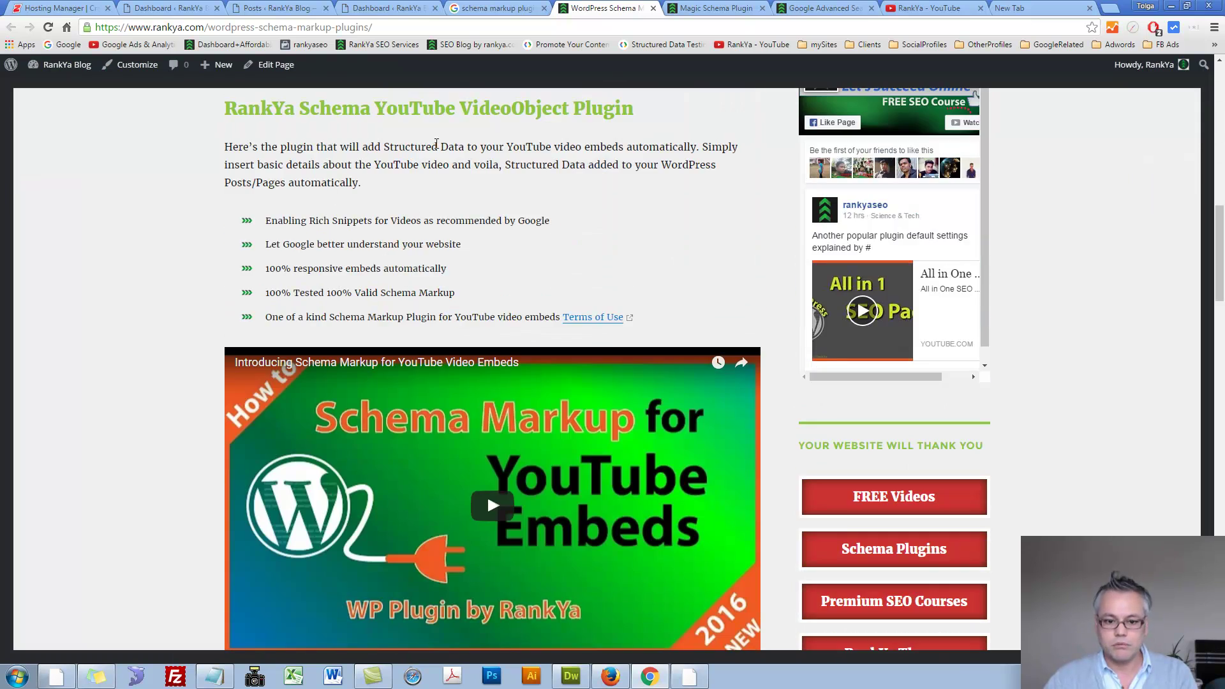
{"action": "left_click_drag", "start_coordinate": [225, 146], "coordinate": [558, 294]}
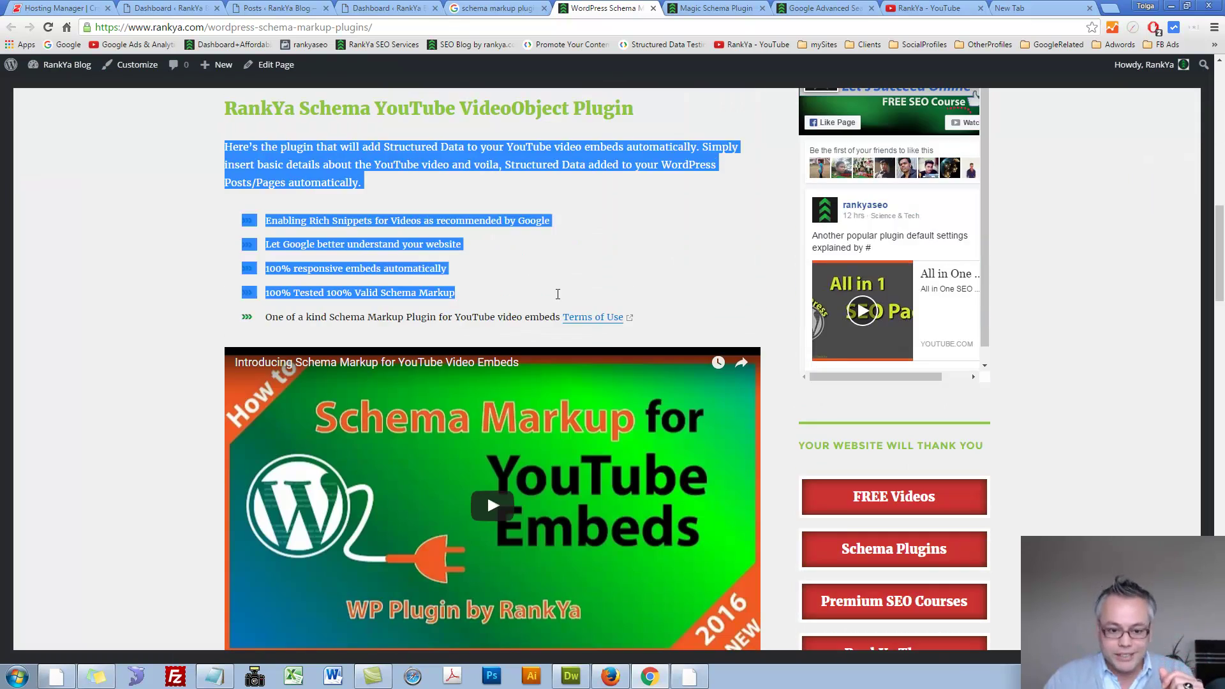
{"action": "left_click", "coordinate": [485, 8]}
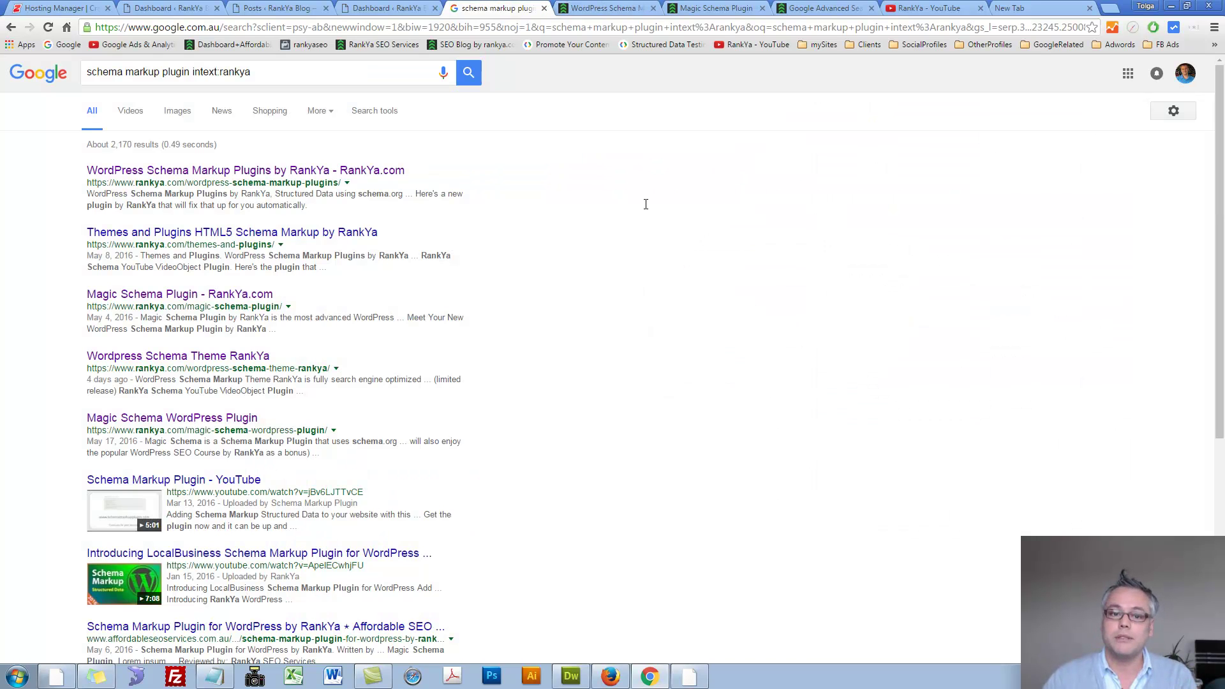
{"action": "left_click", "coordinate": [217, 73]}
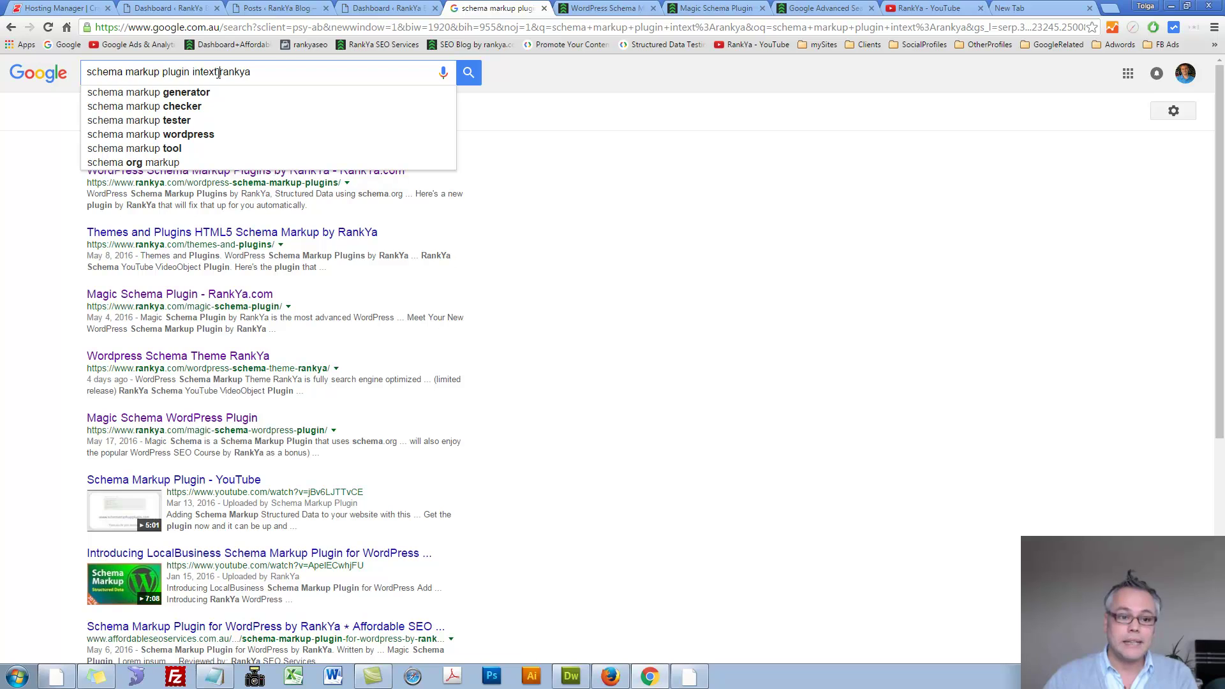
Change intext to inanchor and search schema markup plugin inanchor:rankya (about 174 results).
{"action": "key", "text": "BackSpace"}
{"action": "key", "text": "BackSpace"}
{"action": "key", "text": "BackSpace"}
{"action": "key", "text": "BackSpace"}
{"action": "key", "text": "BackSpace"}
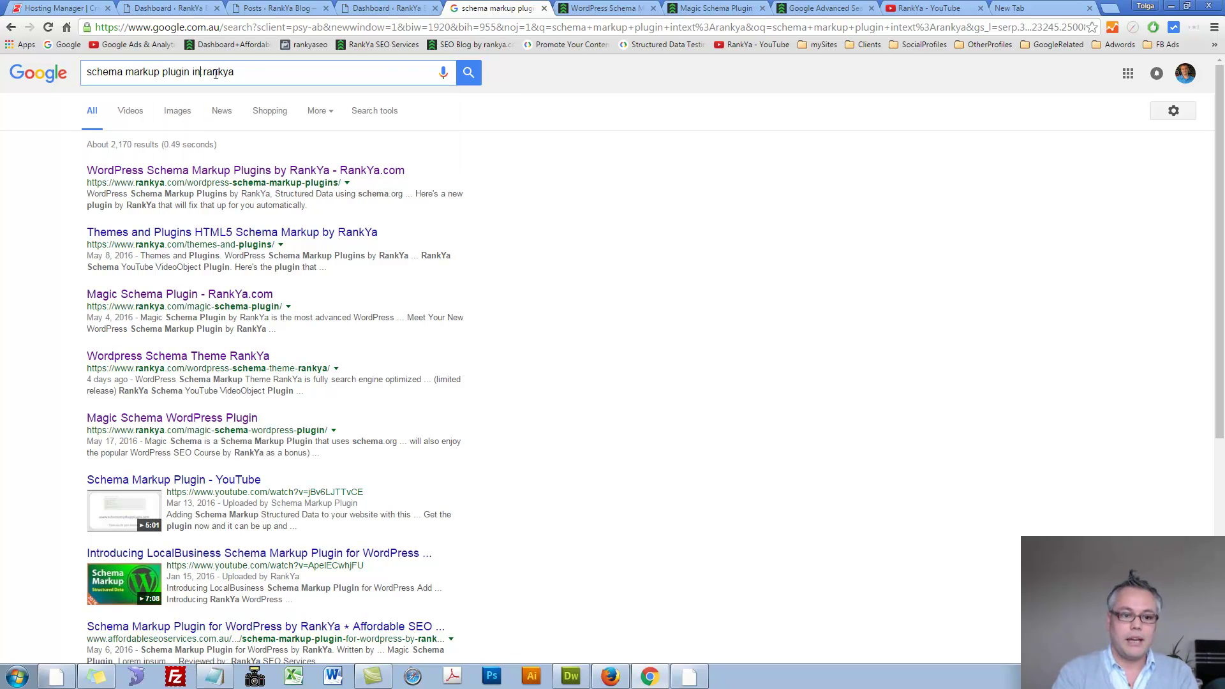
{"action": "key", "text": "BackSpace"}
{"action": "type", "text": "an"}
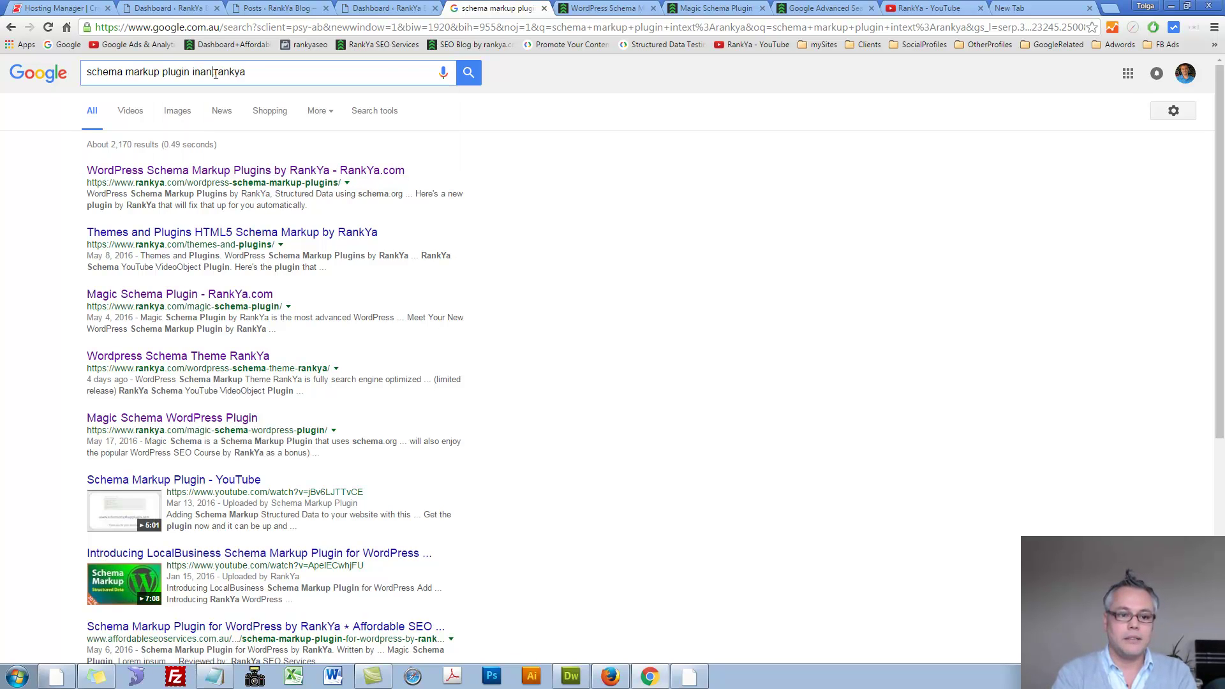
{"action": "type", "text": "chor:"}
{"action": "key", "text": "Return"}
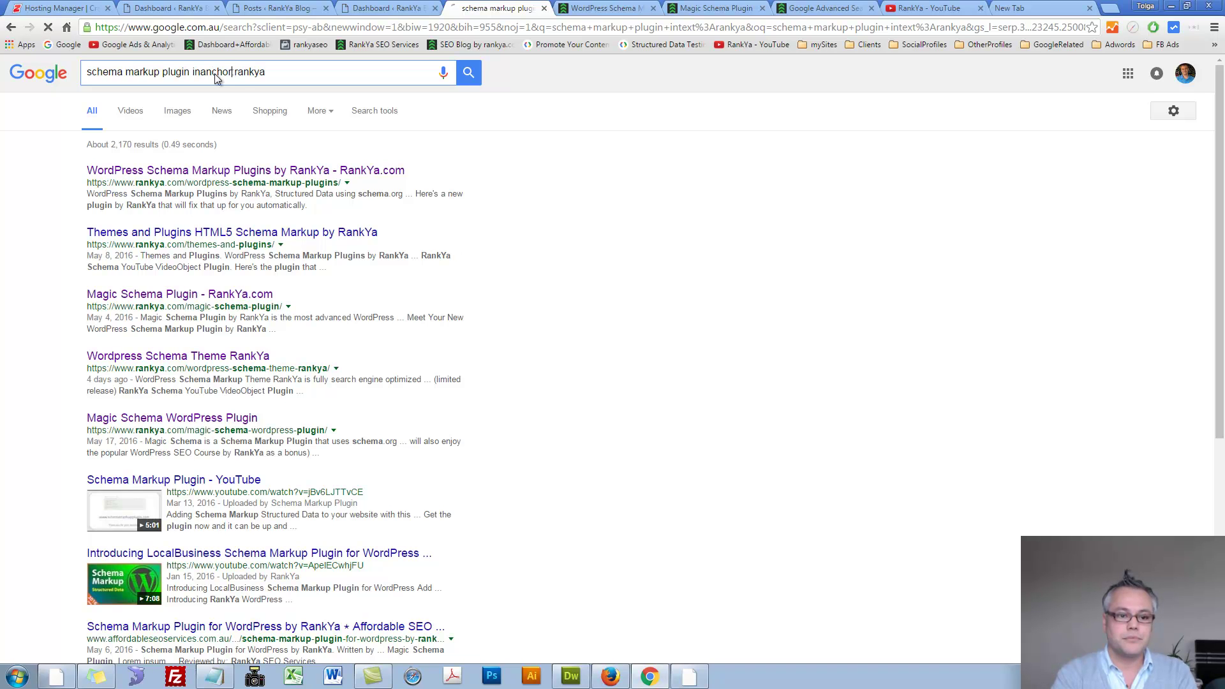
Scroll through RankYa's plugins page, then return to the Google results.
{"action": "left_click", "coordinate": [606, 8]}
{"action": "left_click", "coordinate": [481, 254]}
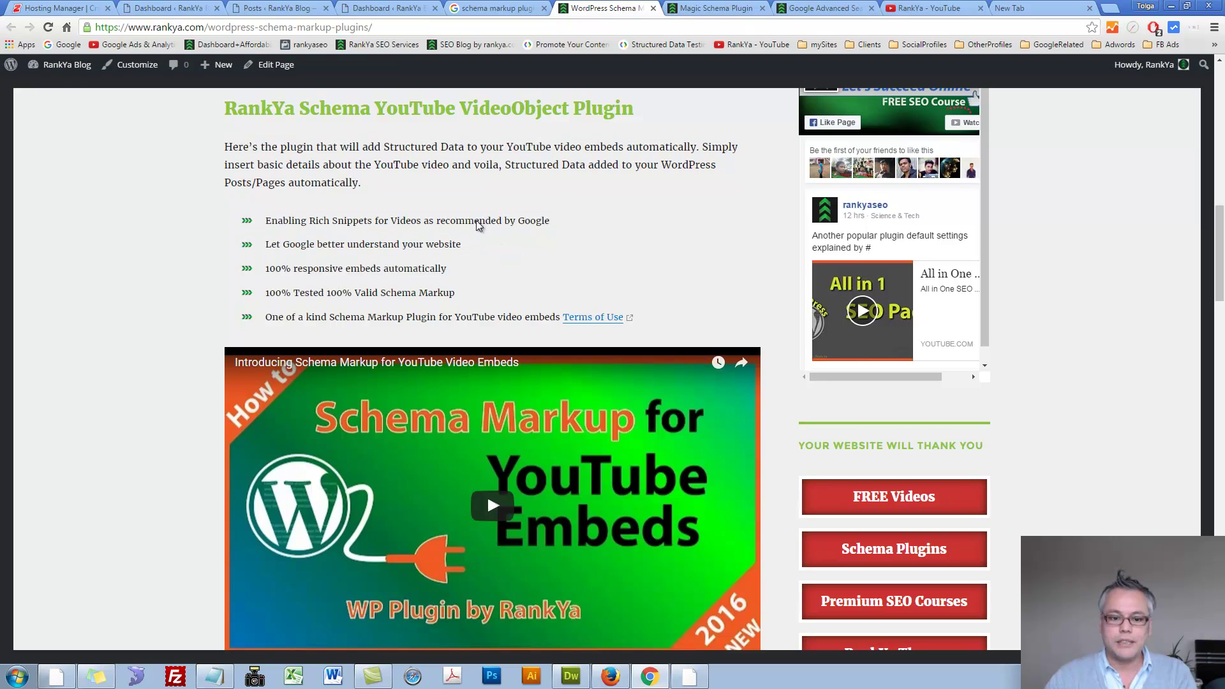
{"action": "scroll", "coordinate": [459, 234], "scroll_direction": "up", "scroll_amount": 4}
{"action": "scroll", "coordinate": [459, 234], "scroll_direction": "up", "scroll_amount": 6}
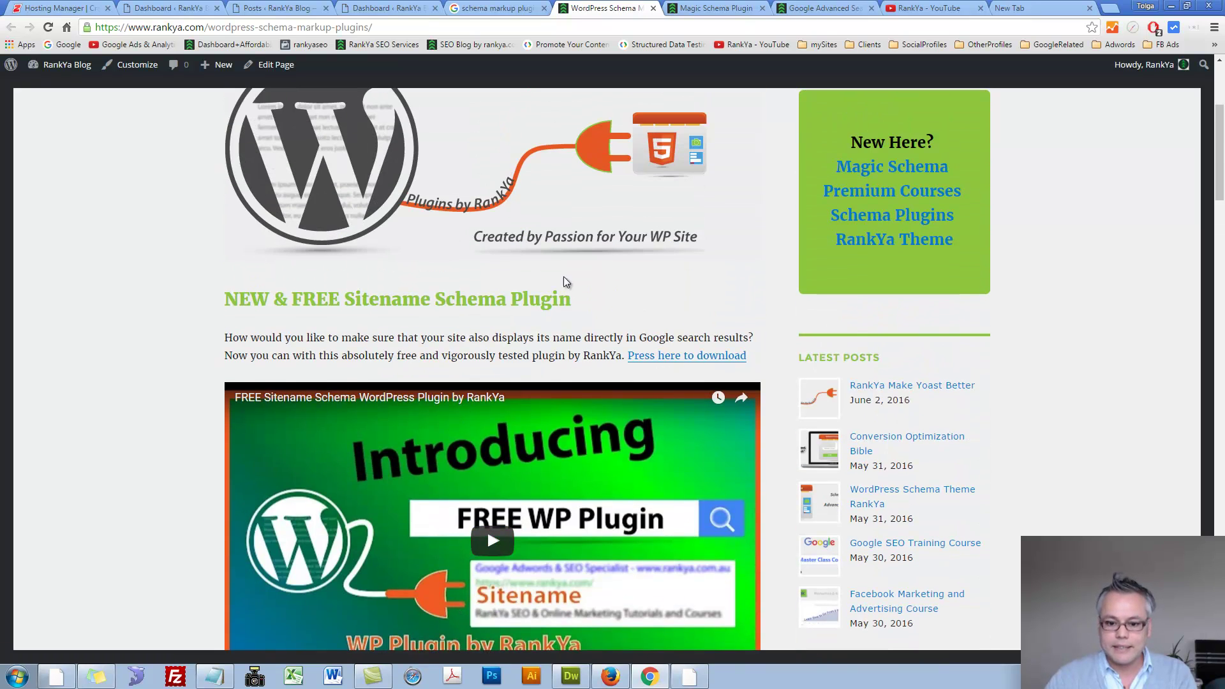
{"action": "scroll", "coordinate": [296, 284], "scroll_direction": "down", "scroll_amount": 2}
{"action": "scroll", "coordinate": [297, 285], "scroll_direction": "down", "scroll_amount": 16}
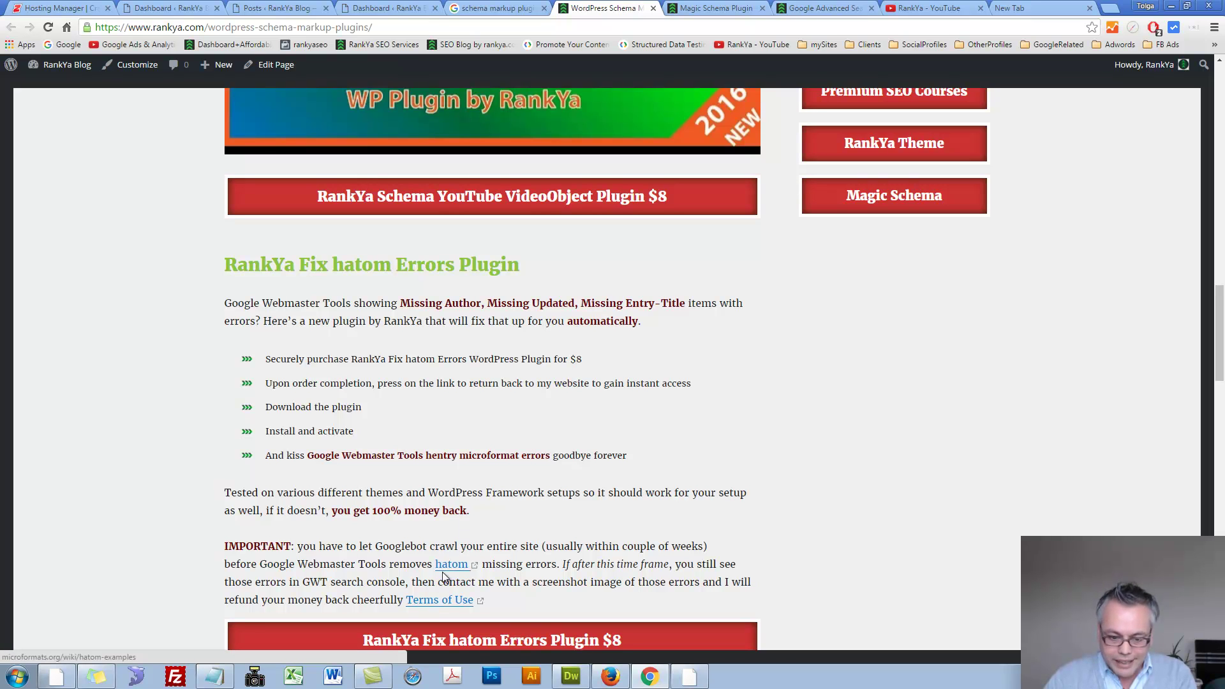
{"action": "left_click", "coordinate": [501, 7]}
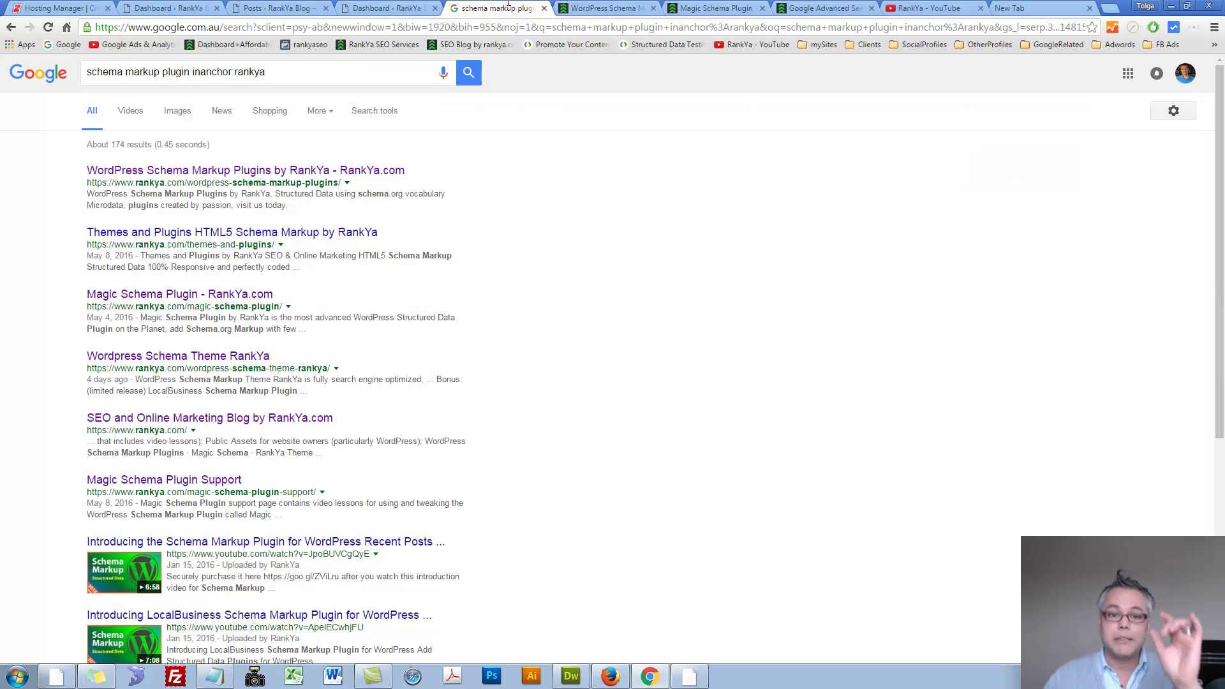
Turn the inanchor operator into allinurl:rankya in the query.
{"action": "left_click", "coordinate": [194, 73]}
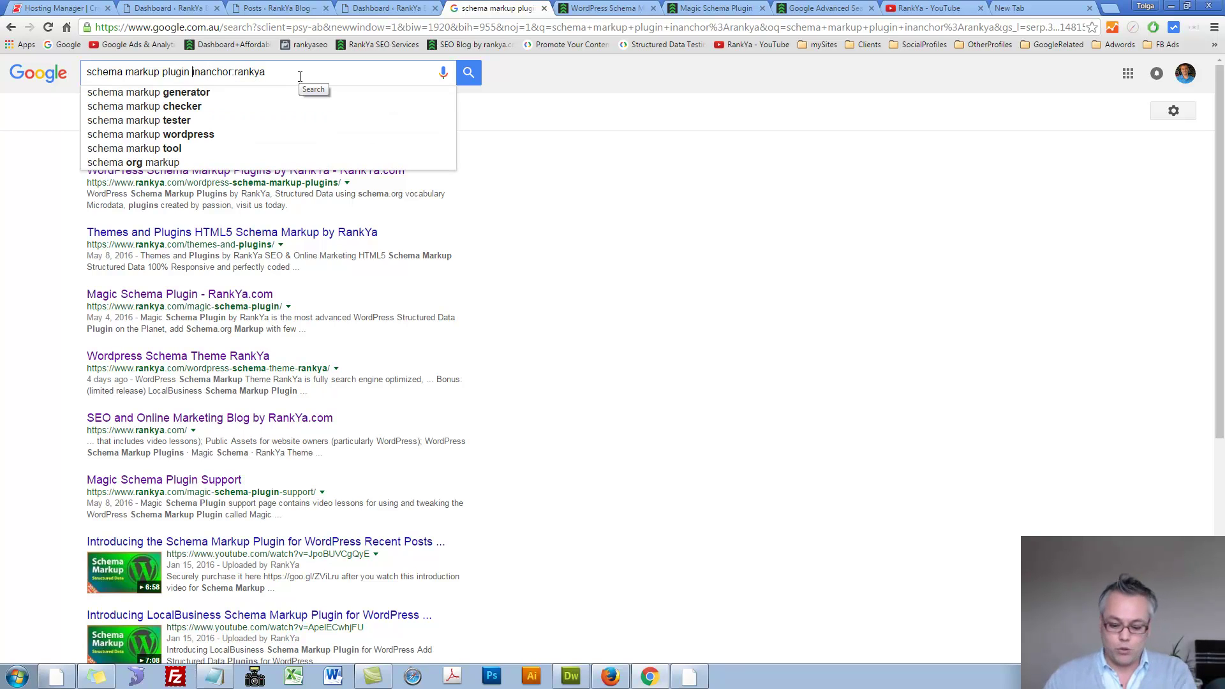
{"action": "type", "text": "-"}
{"action": "key", "text": "BackSpace"}
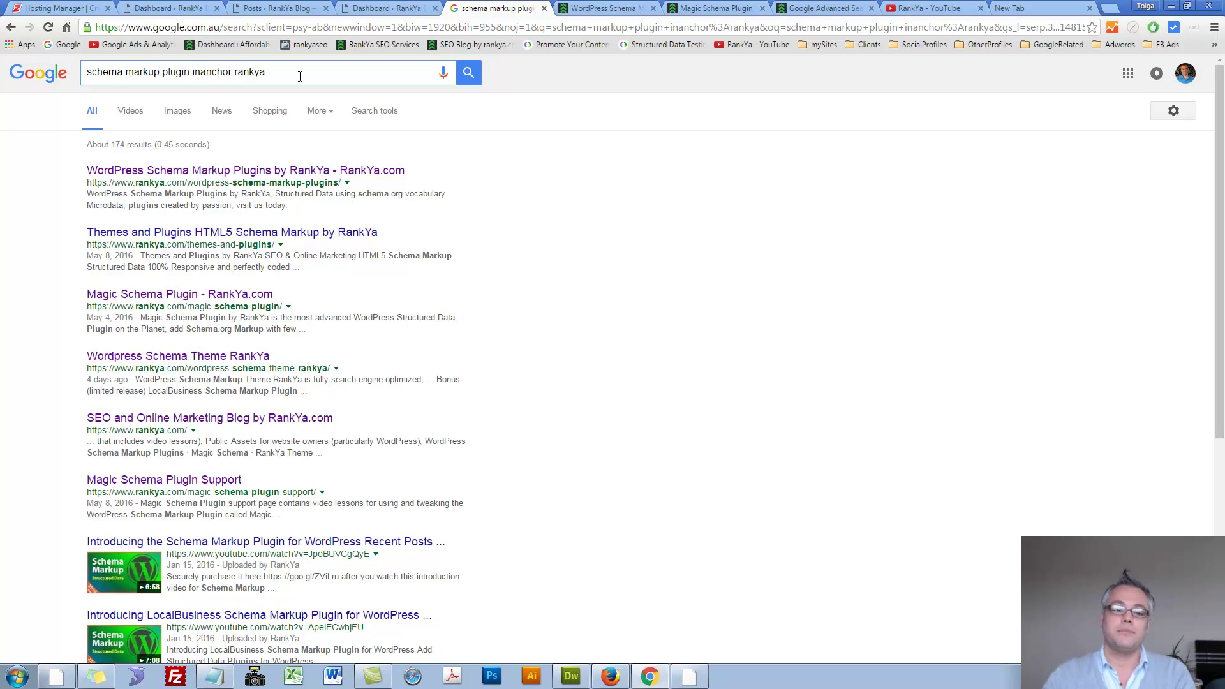
{"action": "type", "text": "all"}
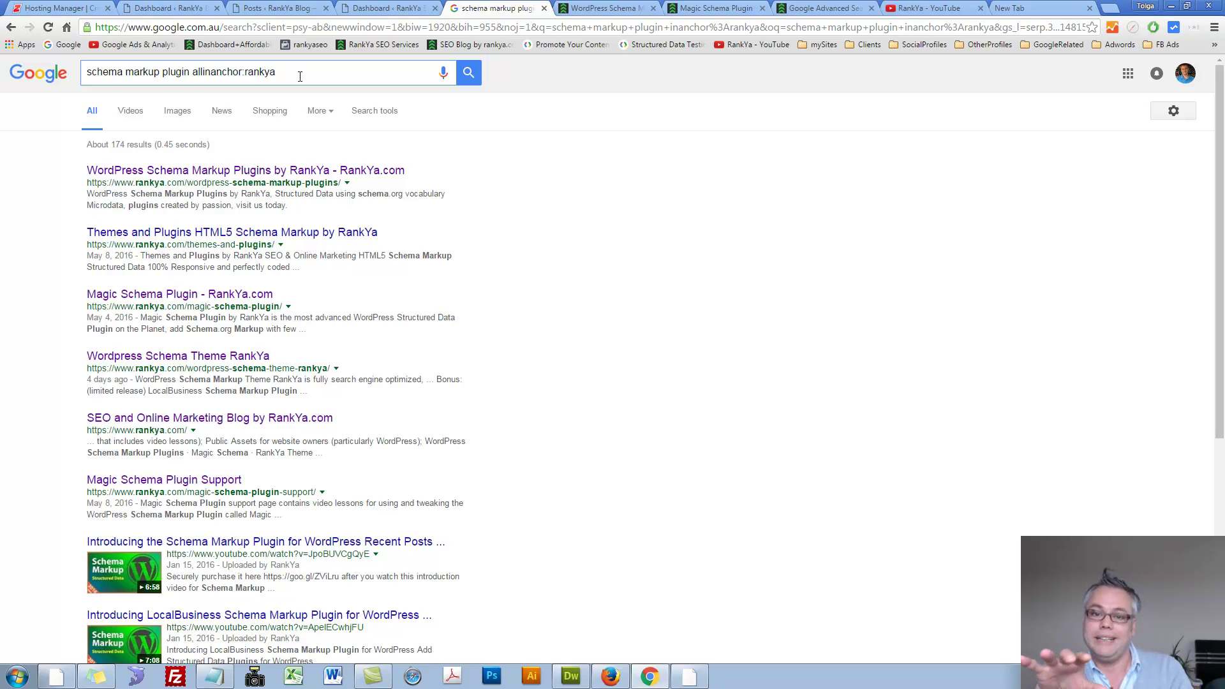
{"action": "key", "text": "Delete"}
{"action": "key", "text": "Delete"}
{"action": "key", "text": "Delete"}
{"action": "key", "text": "Delete"}
{"action": "key", "text": "Delete"}
{"action": "key", "text": "Delete"}
{"action": "key", "text": "Delete"}
{"action": "key", "text": "Delete"}
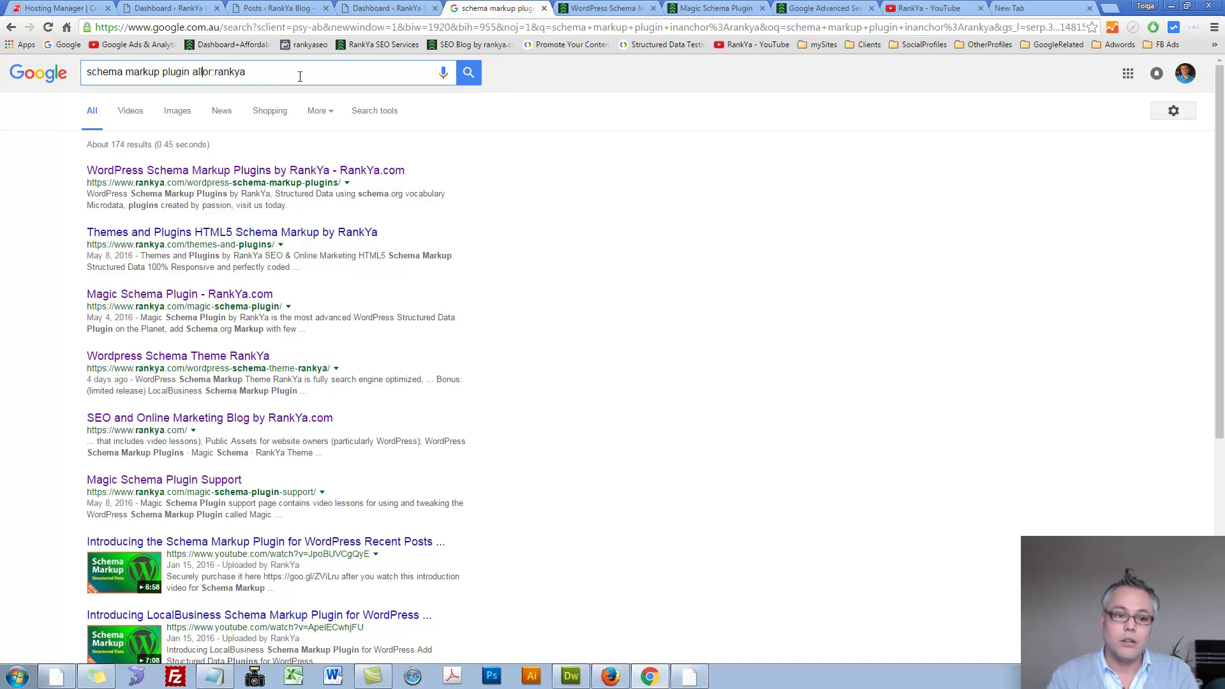
{"action": "type", "text": "in"}
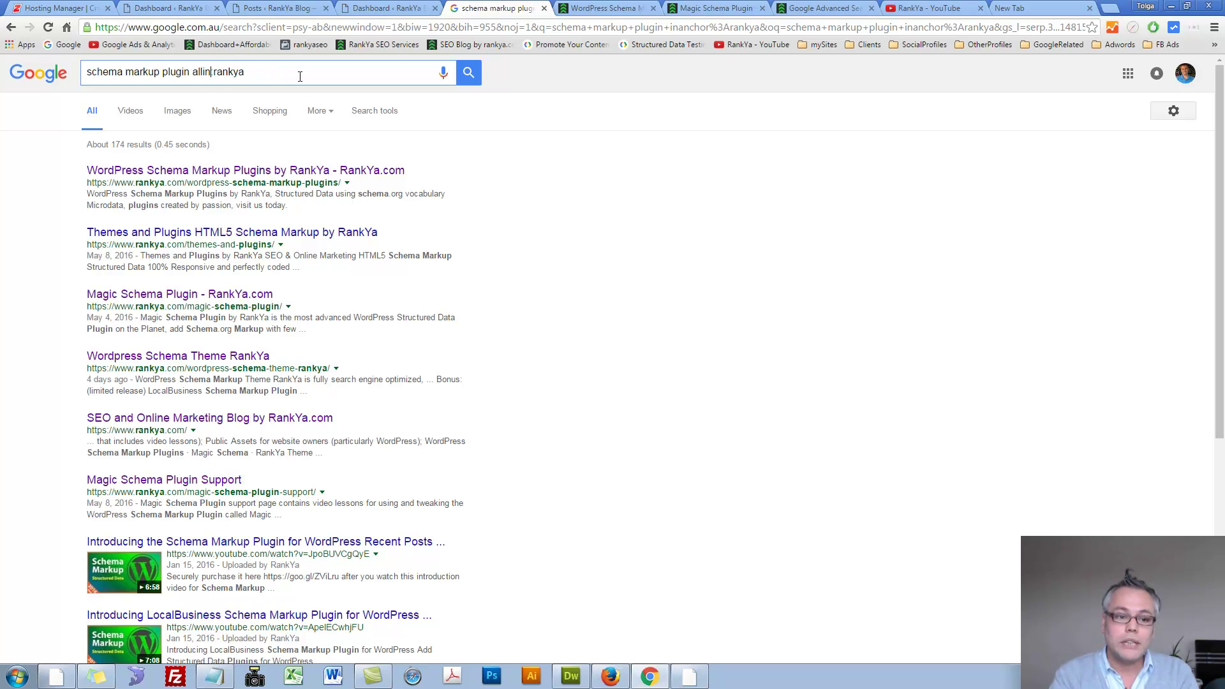
{"action": "type", "text": "url"}
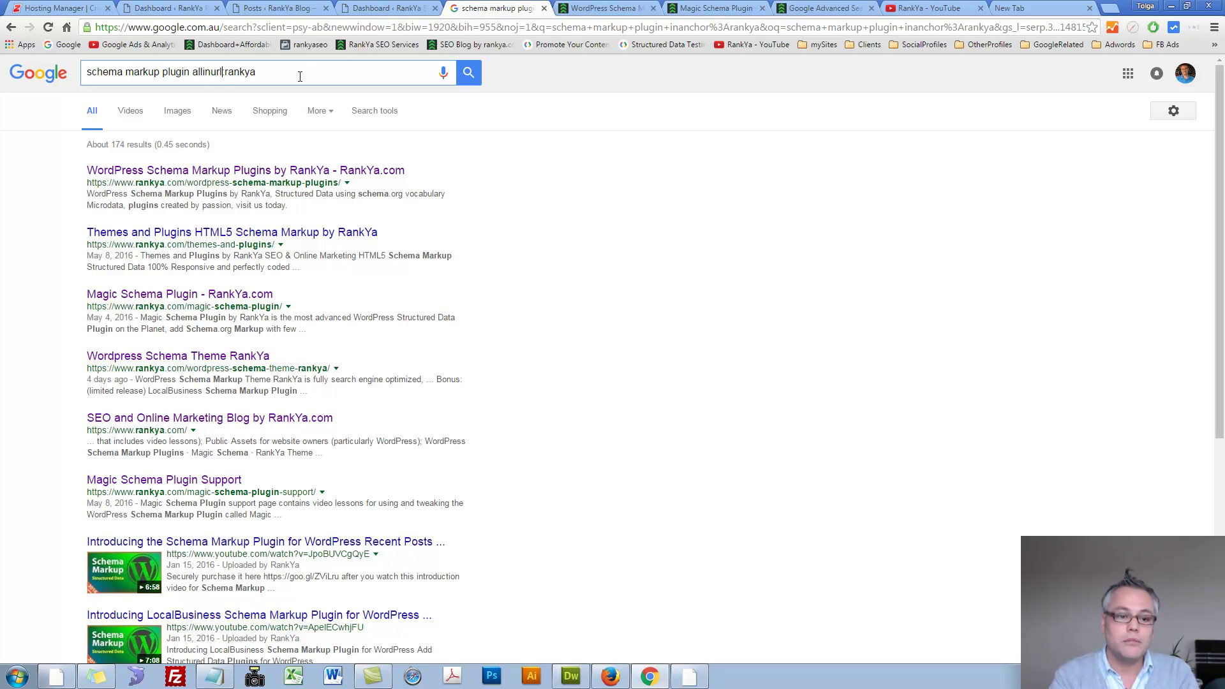
Try allintext: and allinanchor: in turn, ending with allinurl:rankya.
{"action": "key", "text": "BackSpace"}
{"action": "key", "text": "BackSpace"}
{"action": "key", "text": "BackSpace"}
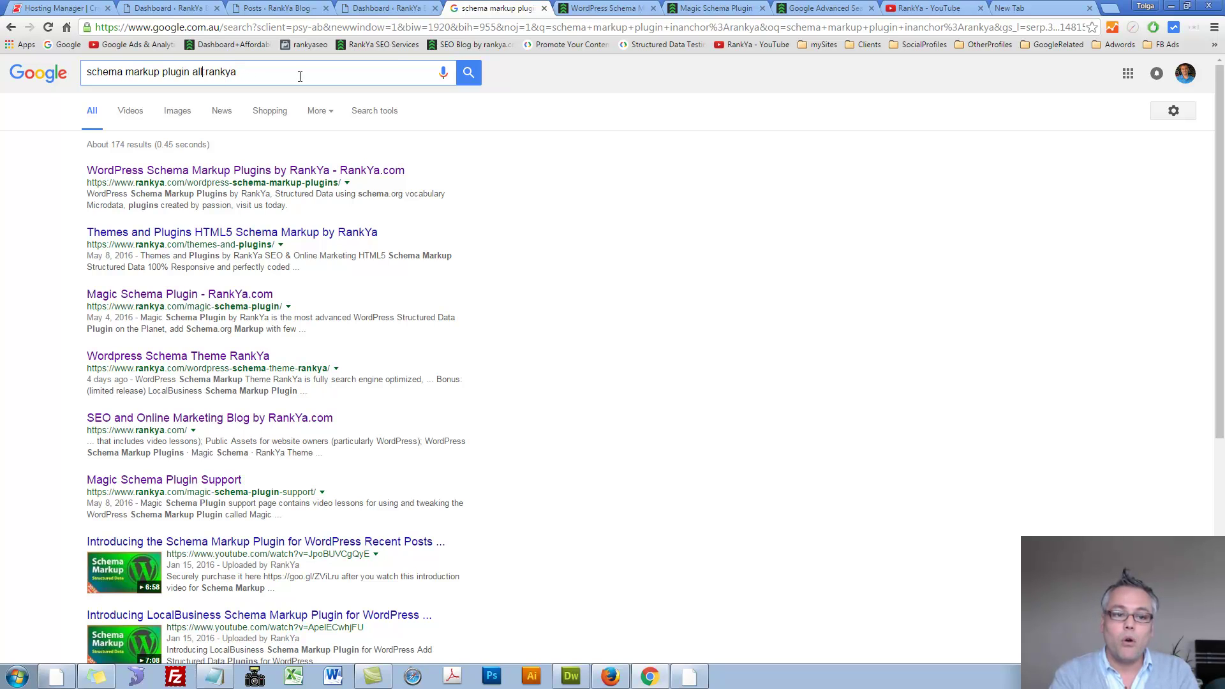
{"action": "type", "text": "text"}
{"action": "key", "text": "BackSpace"}
{"action": "key", "text": "BackSpace"}
{"action": "key", "text": "BackSpace"}
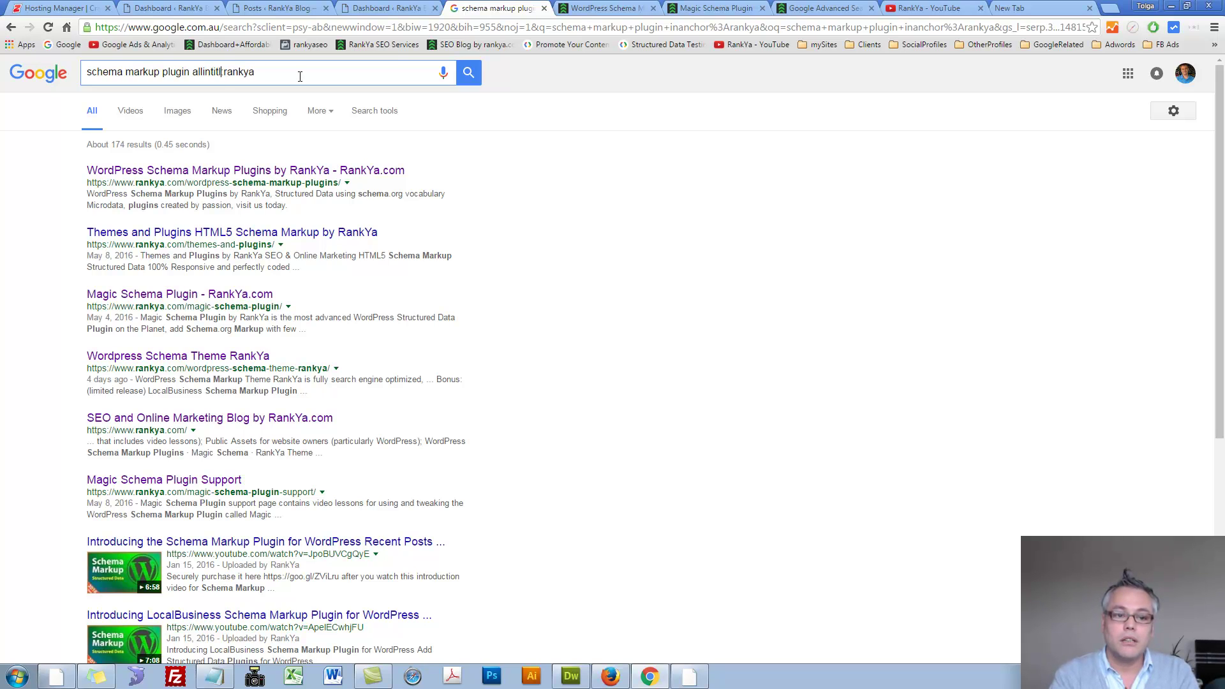
{"action": "type", "text": "ext"}
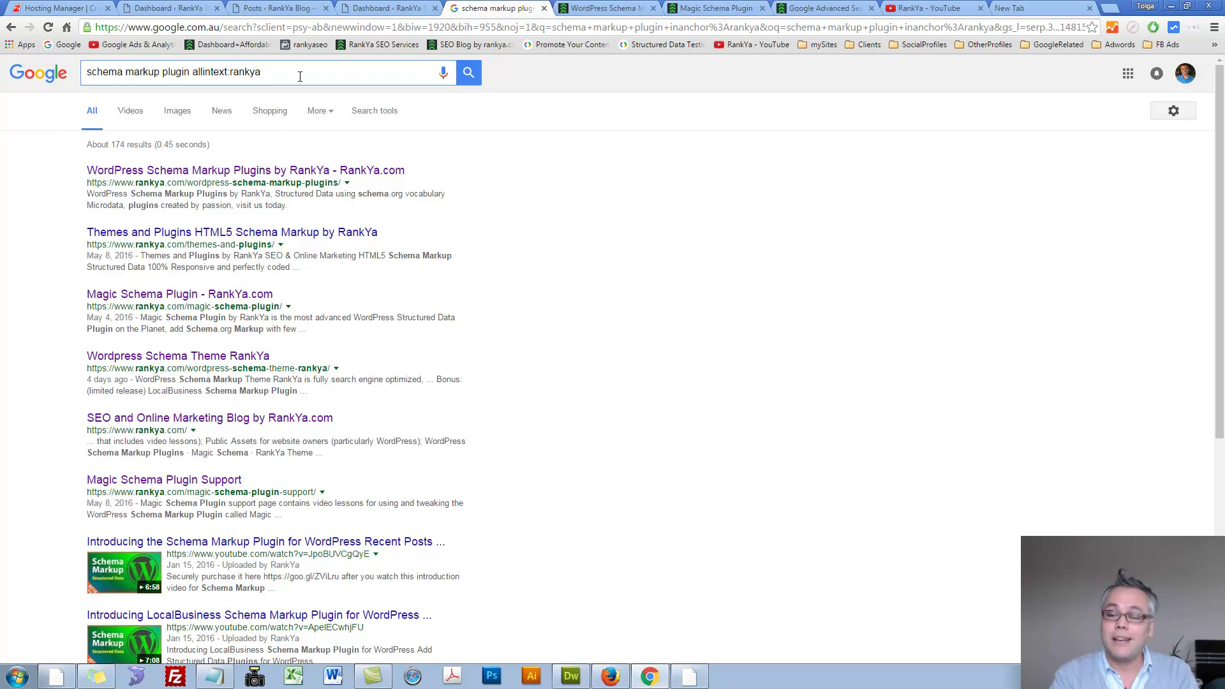
{"action": "key", "text": "BackSpace"}
{"action": "key", "text": "BackSpace"}
{"action": "key", "text": "BackSpace"}
{"action": "key", "text": "BackSpace"}
{"action": "type", "text": "an"}
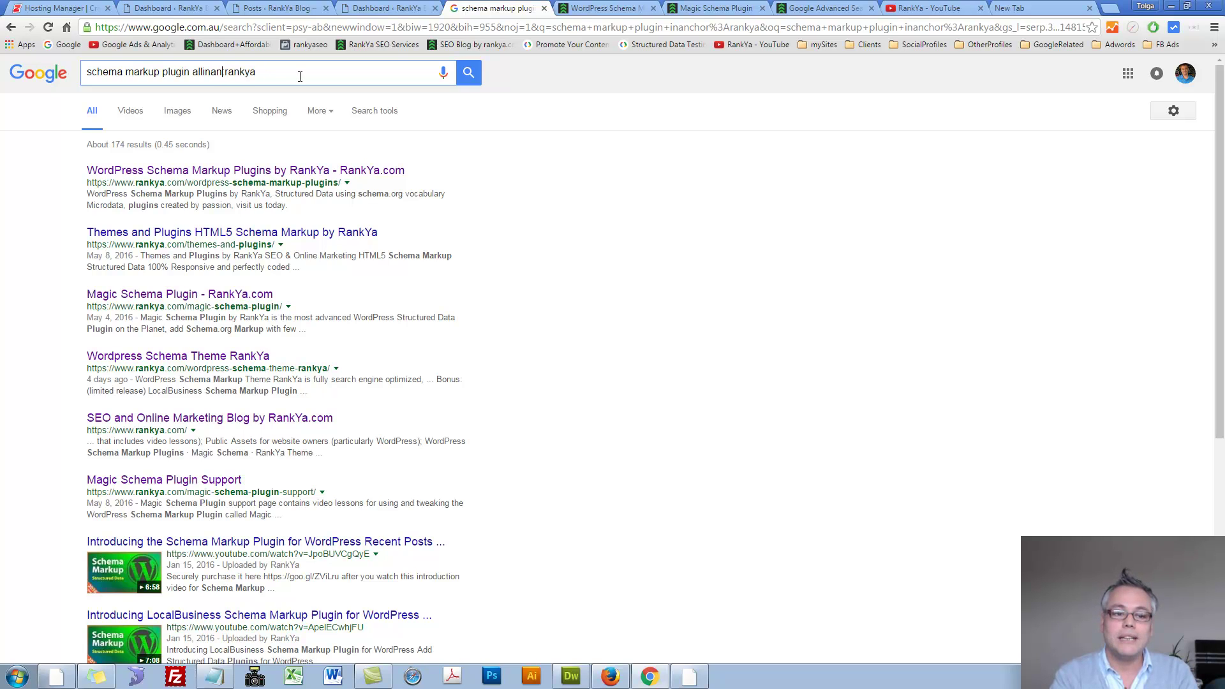
{"action": "type", "text": "chor:"}
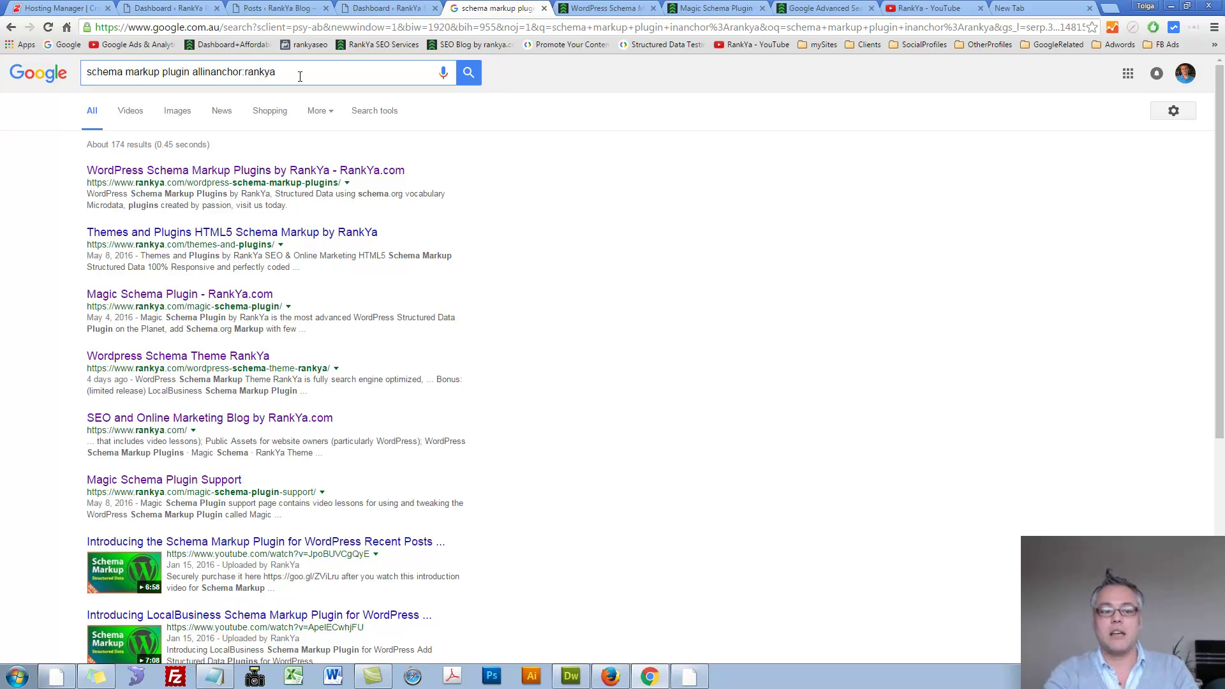
{"action": "key", "text": "BackSpace"}
{"action": "key", "text": "BackSpace"}
{"action": "key", "text": "BackSpace"}
{"action": "key", "text": "BackSpace"}
{"action": "key", "text": "BackSpace"}
{"action": "key", "text": "BackSpace"}
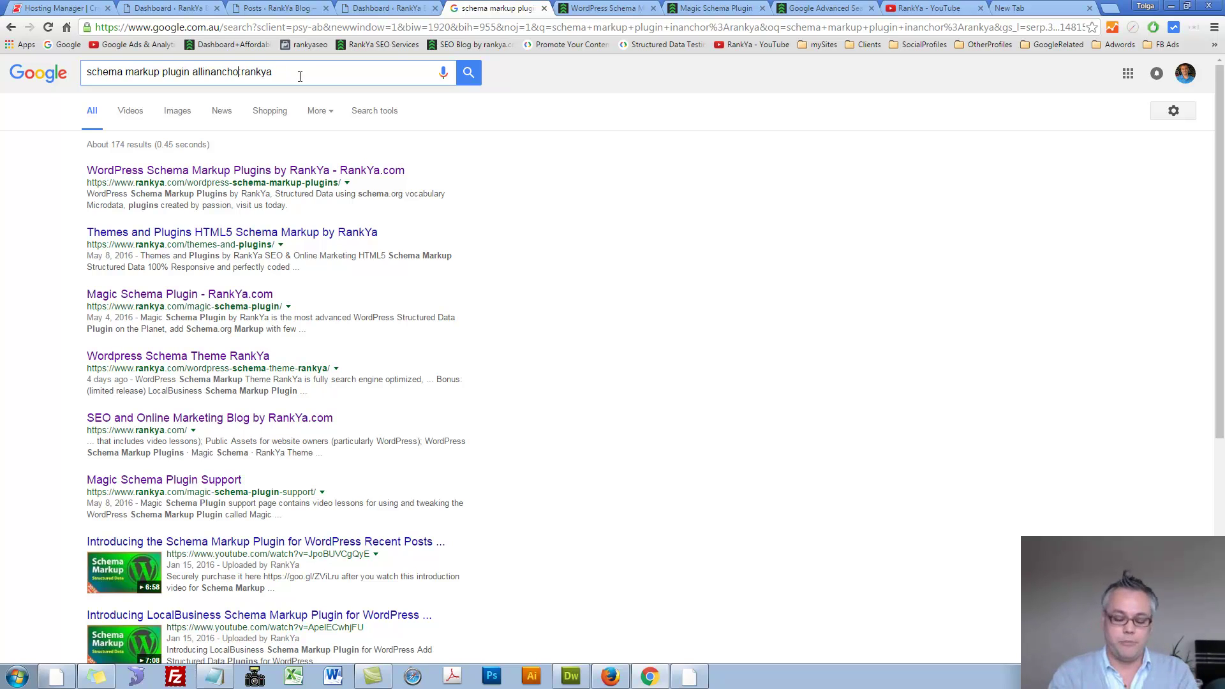
{"action": "type", "text": "url"}
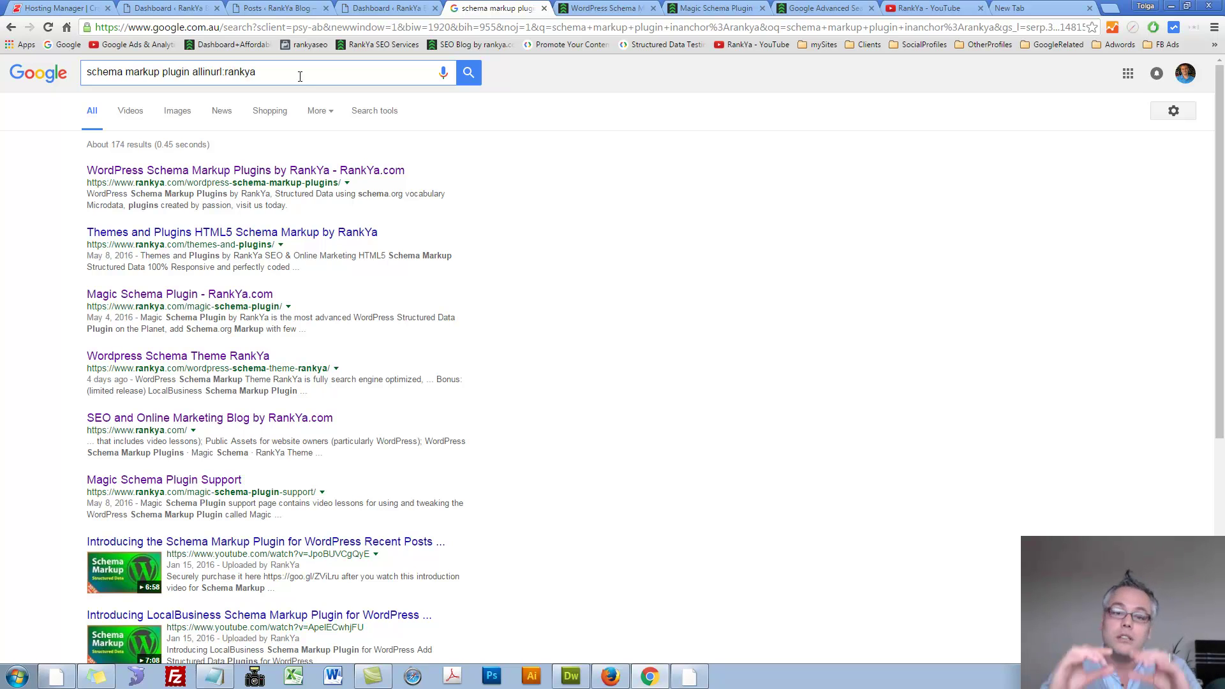
Check the rankya.com address of the WordPress schema plugins page.
{"action": "right_click", "coordinate": [299, 75]}
{"action": "left_click", "coordinate": [606, 8]}
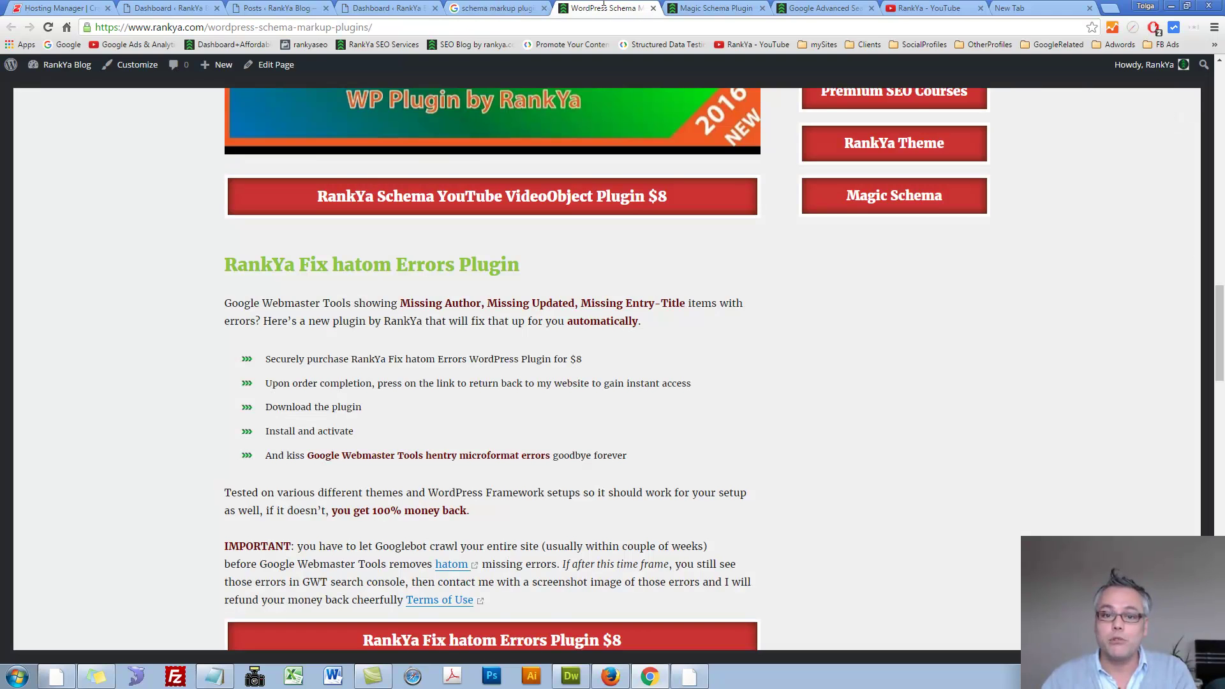
{"action": "left_click_drag", "start_coordinate": [205, 28], "coordinate": [143, 28]}
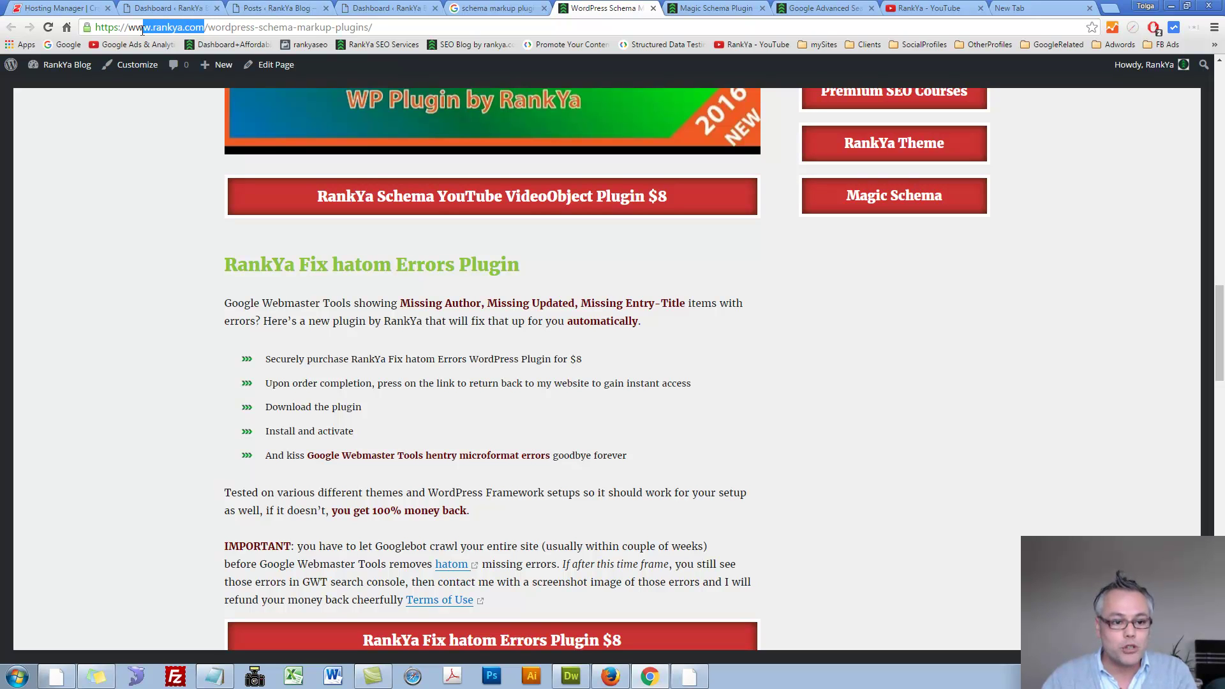
{"action": "triple_click", "coordinate": [372, 27]}
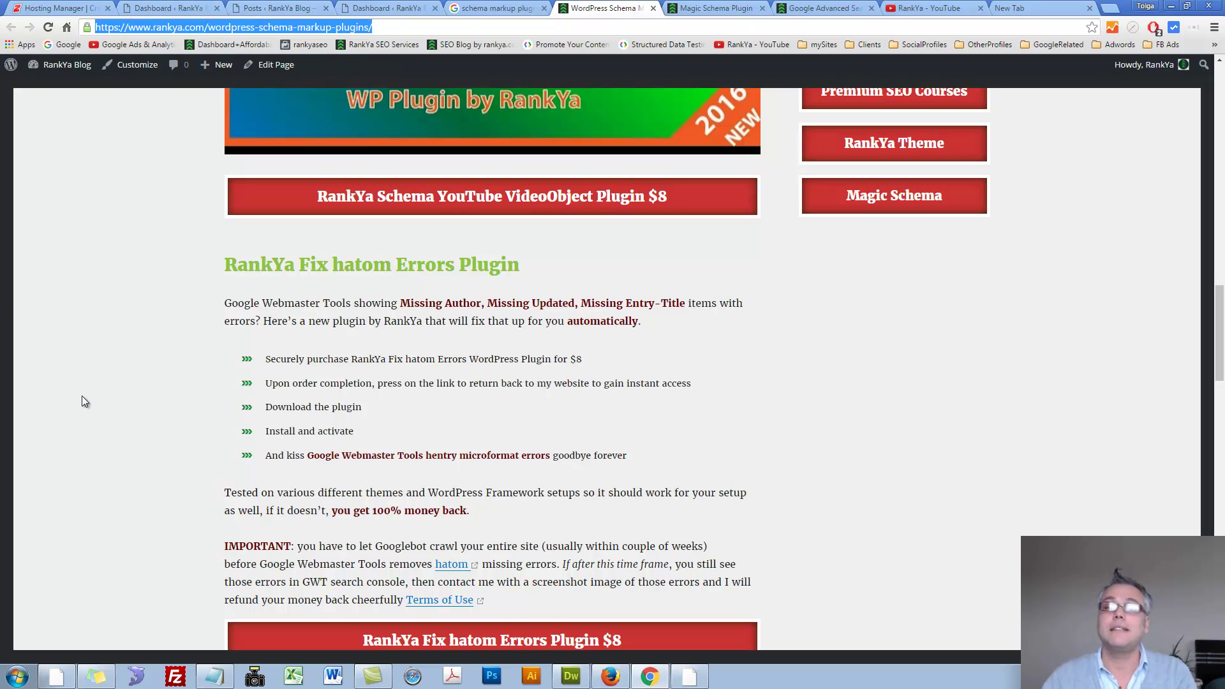
Back on Google, empty the search box, glancing at the Magic Schema Plugin page.
{"action": "left_click", "coordinate": [497, 8]}
{"action": "triple_click", "coordinate": [114, 77]}
{"action": "key", "text": "BackSpace"}
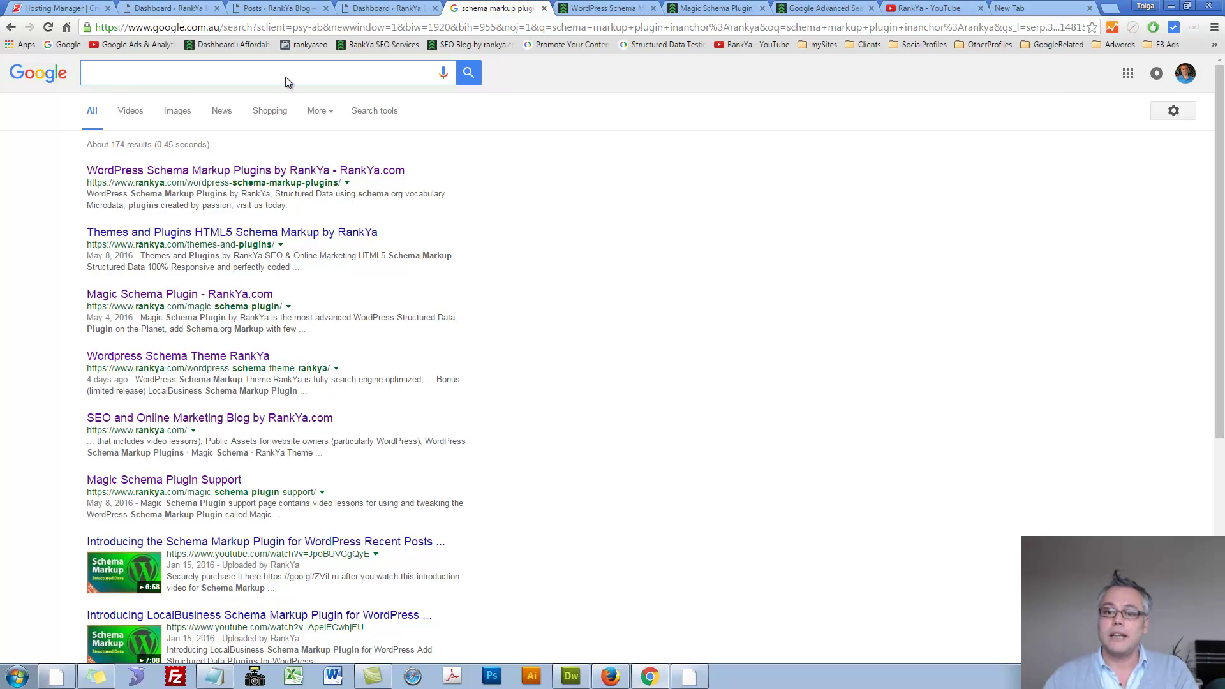
{"action": "left_click", "coordinate": [715, 8]}
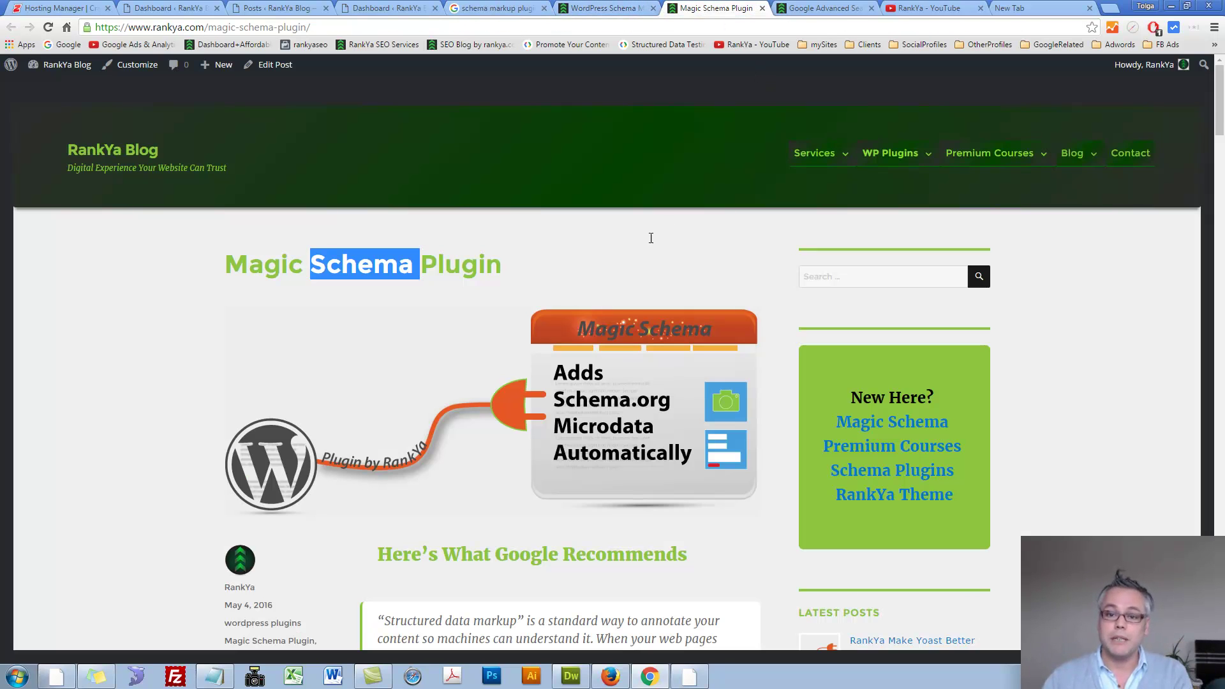
{"action": "left_click", "coordinate": [384, 288]}
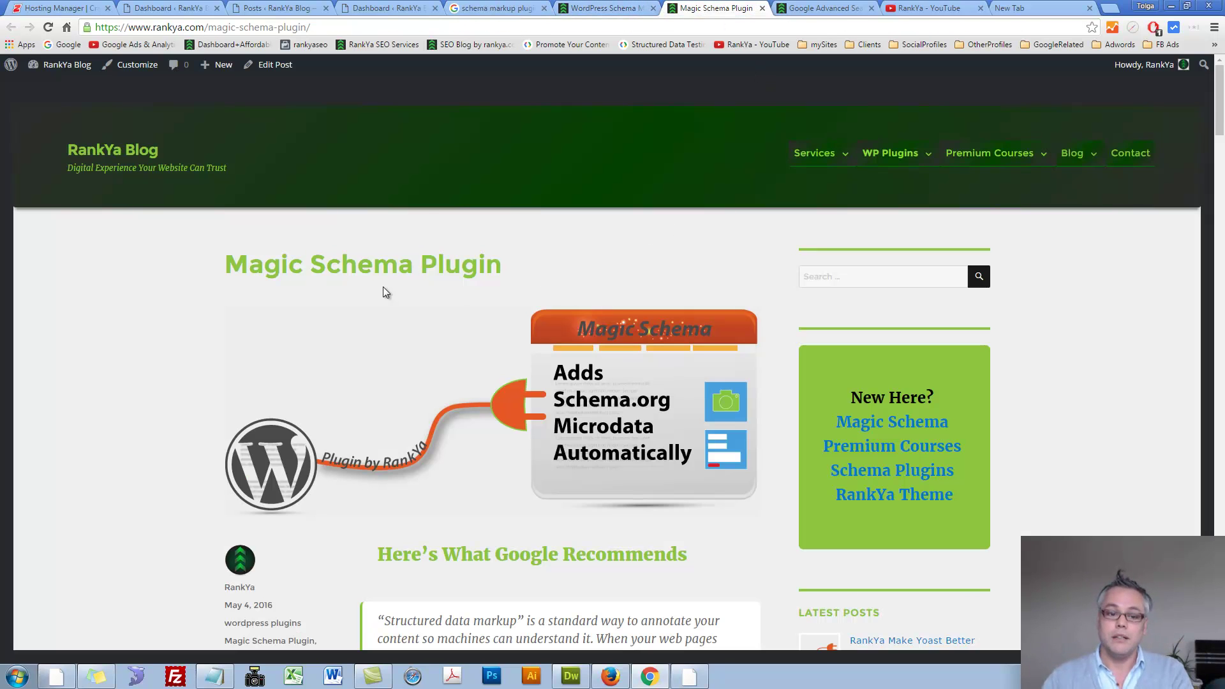
{"action": "left_click", "coordinate": [493, 6]}
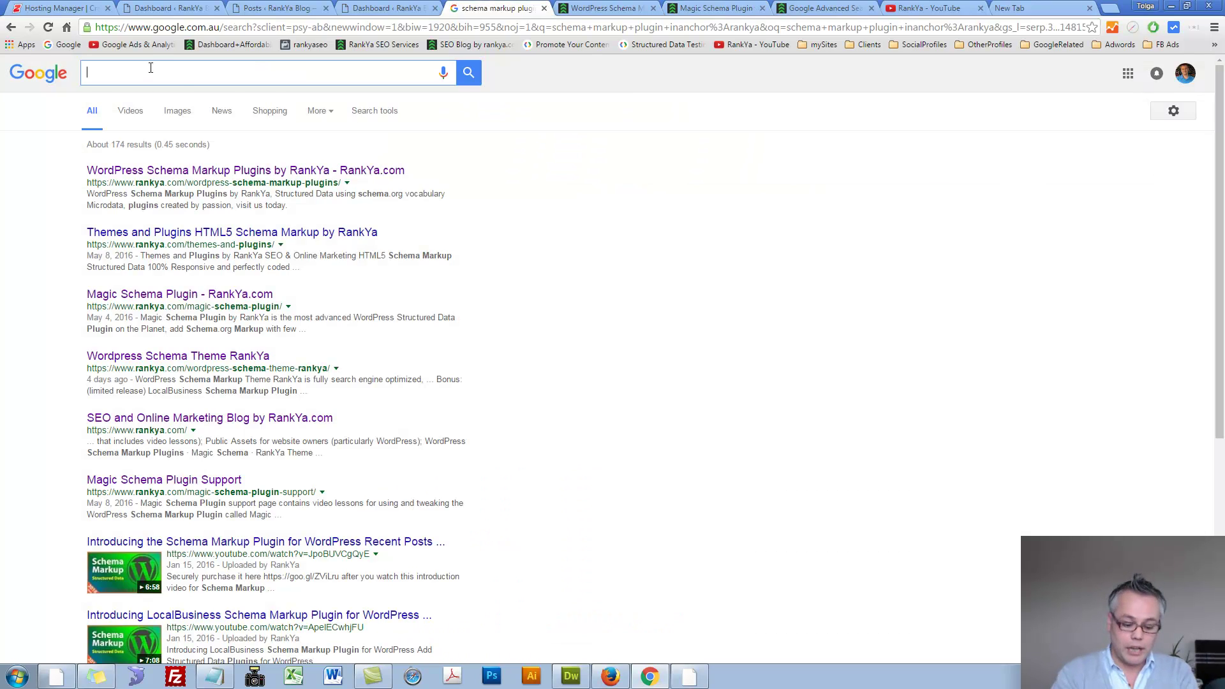
Search 'recipe inurl:wp-content' (about 494,000 results) and inspect wp-content in result URLs.
{"action": "type", "text": "recipe "}
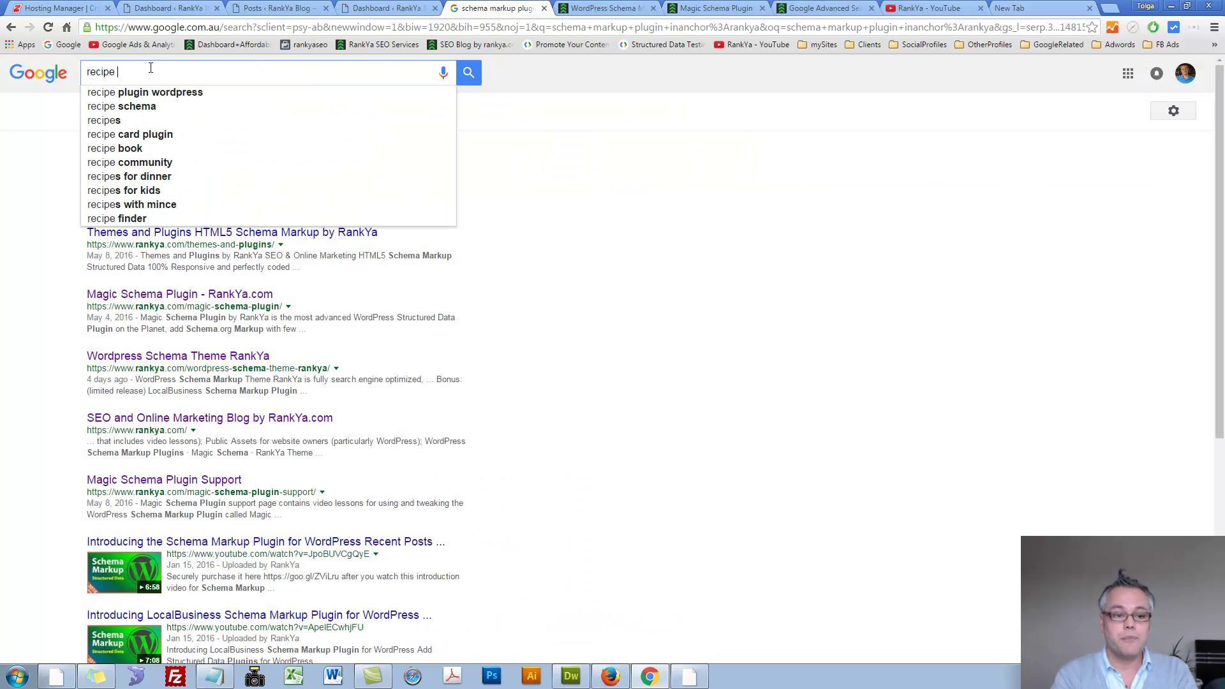
{"action": "type", "text": "inurl:"}
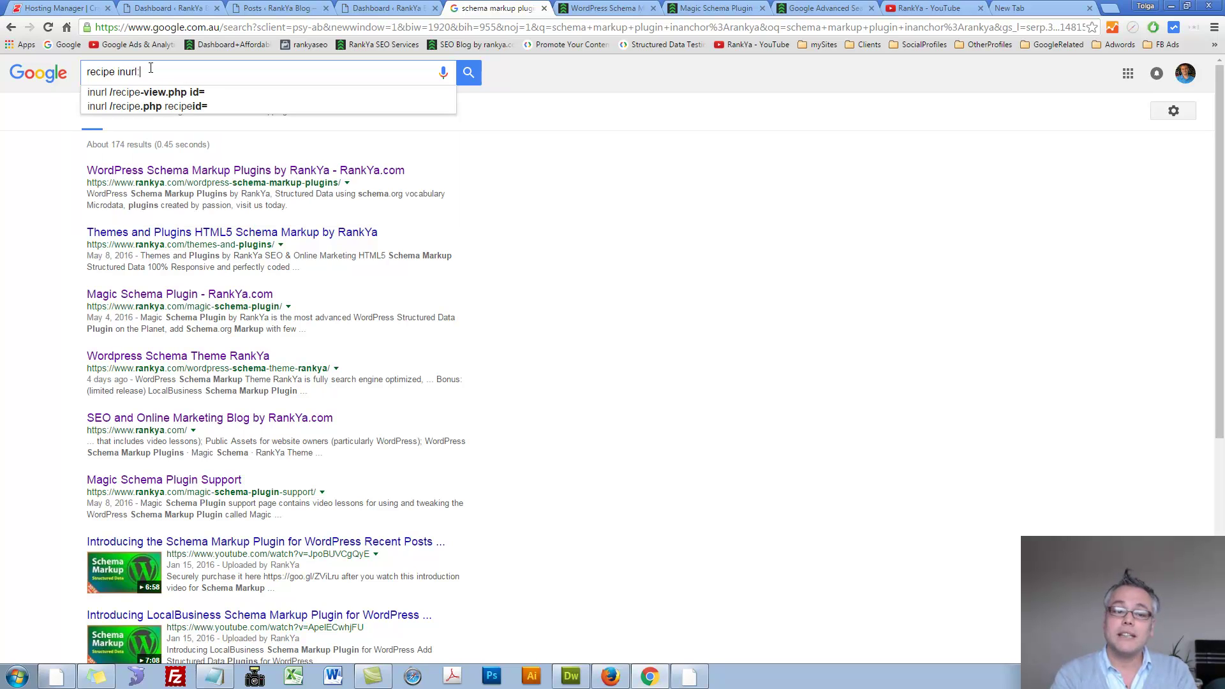
{"action": "type", "text": "wp"}
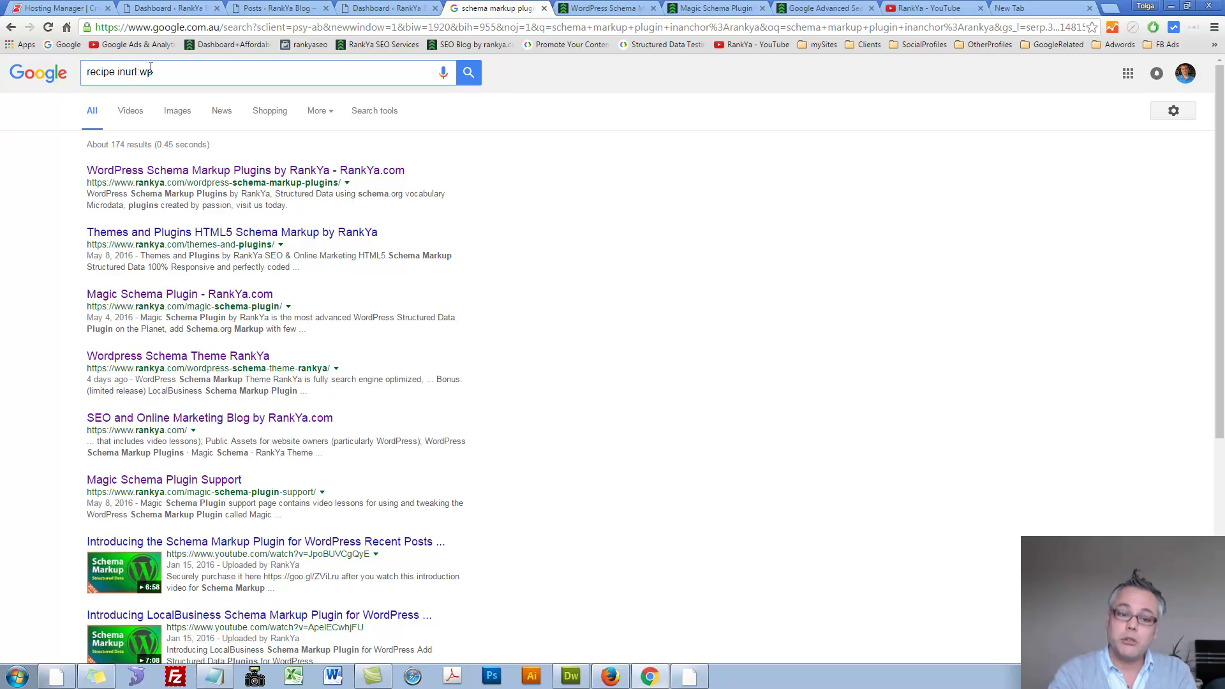
{"action": "type", "text": "-content"}
{"action": "key", "text": "Return"}
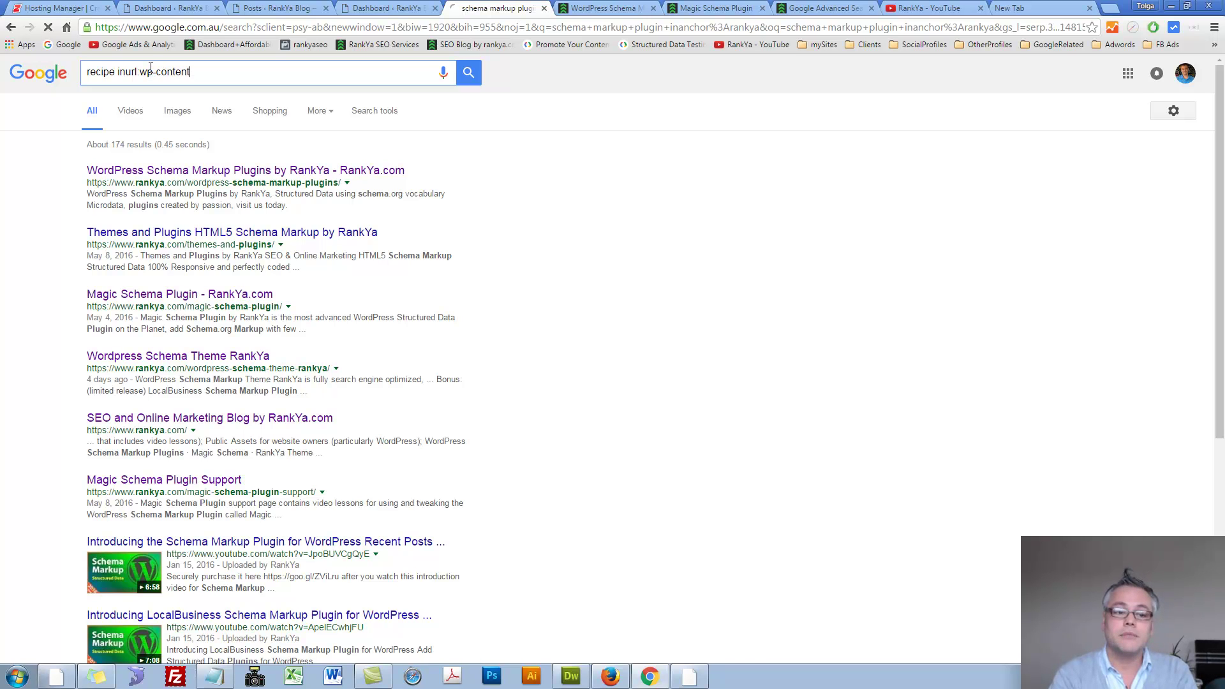
{"action": "scroll", "coordinate": [386, 348], "scroll_direction": "down", "scroll_amount": 3}
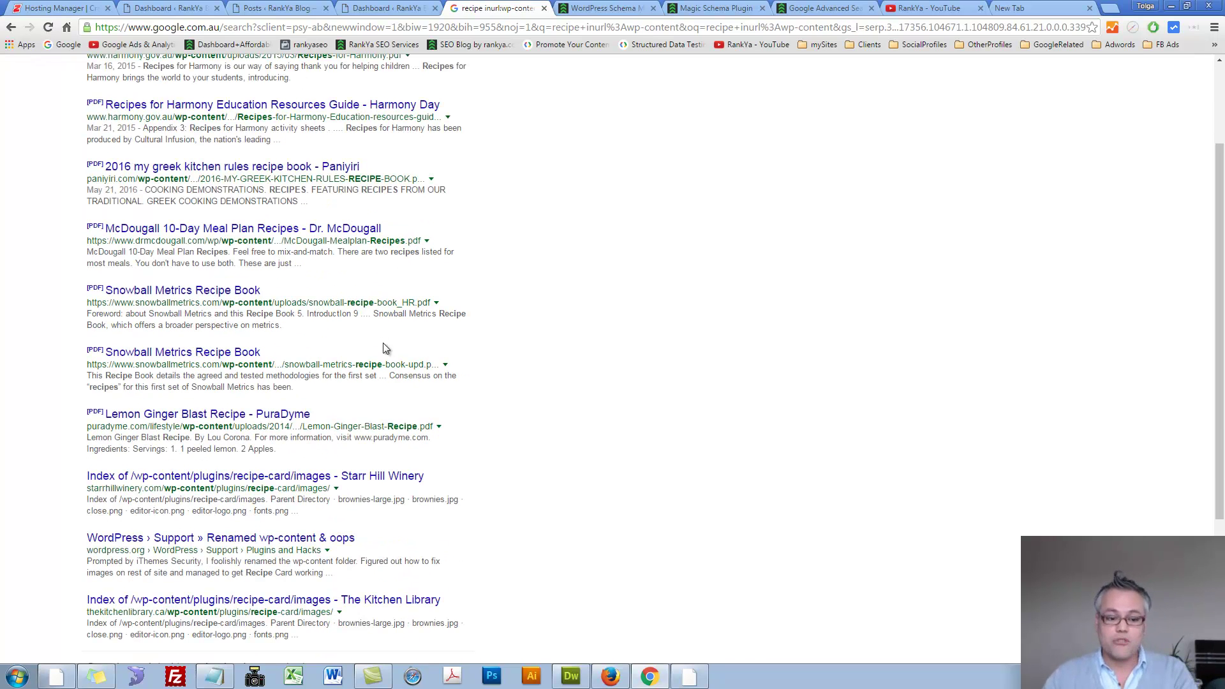
{"action": "triple_click", "coordinate": [202, 429]}
{"action": "left_click_drag", "start_coordinate": [182, 427], "coordinate": [231, 429]}
{"action": "scroll", "coordinate": [237, 426], "scroll_direction": "down", "scroll_amount": 2}
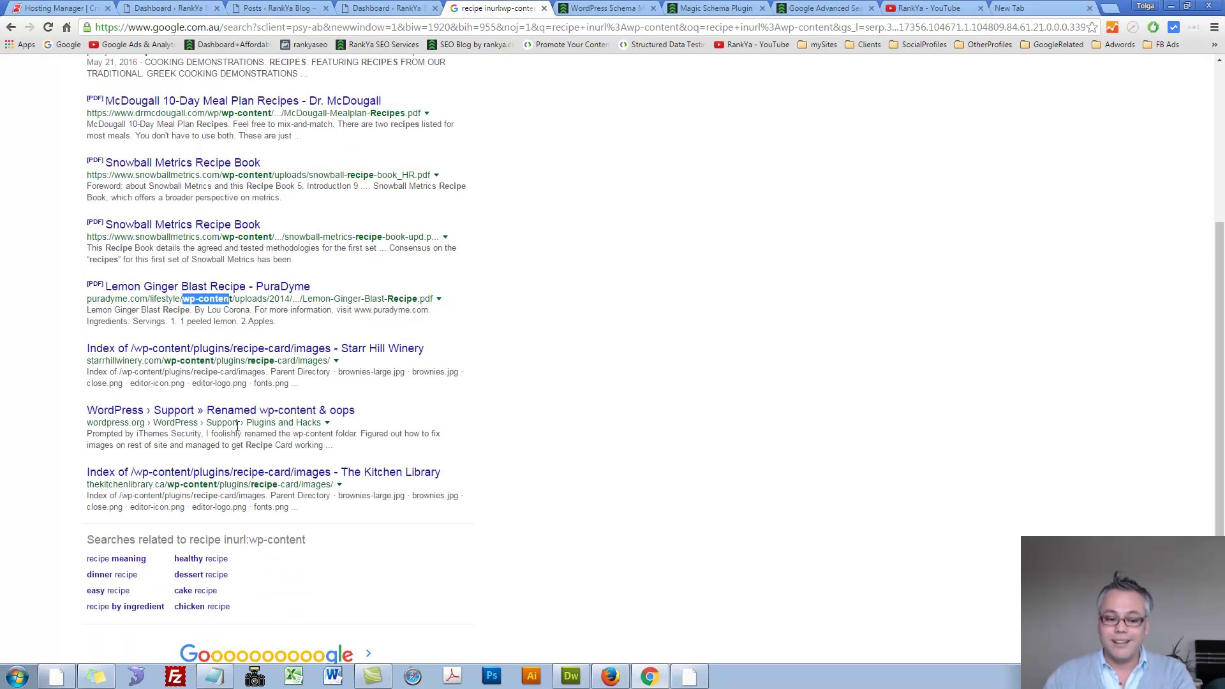
{"action": "scroll", "coordinate": [237, 427], "scroll_direction": "up", "scroll_amount": 5}
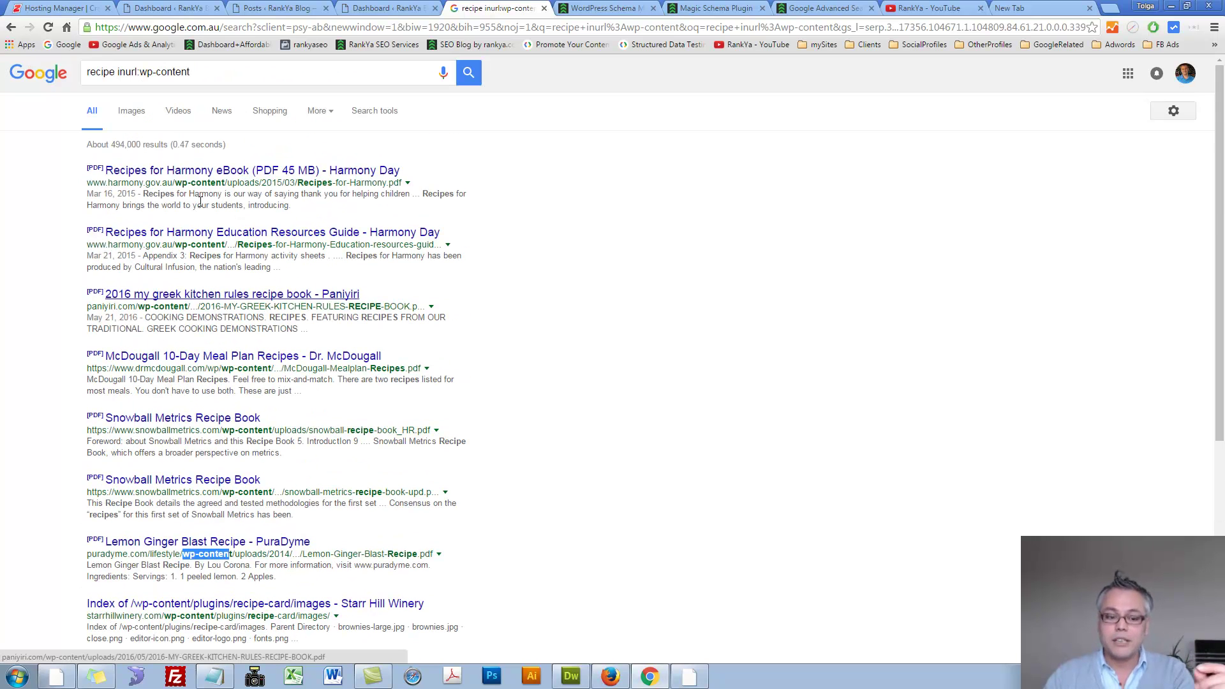
Leave the results and switch to the Magic Schema Plugin page.
{"action": "left_click", "coordinate": [118, 74]}
{"action": "left_click", "coordinate": [644, 323]}
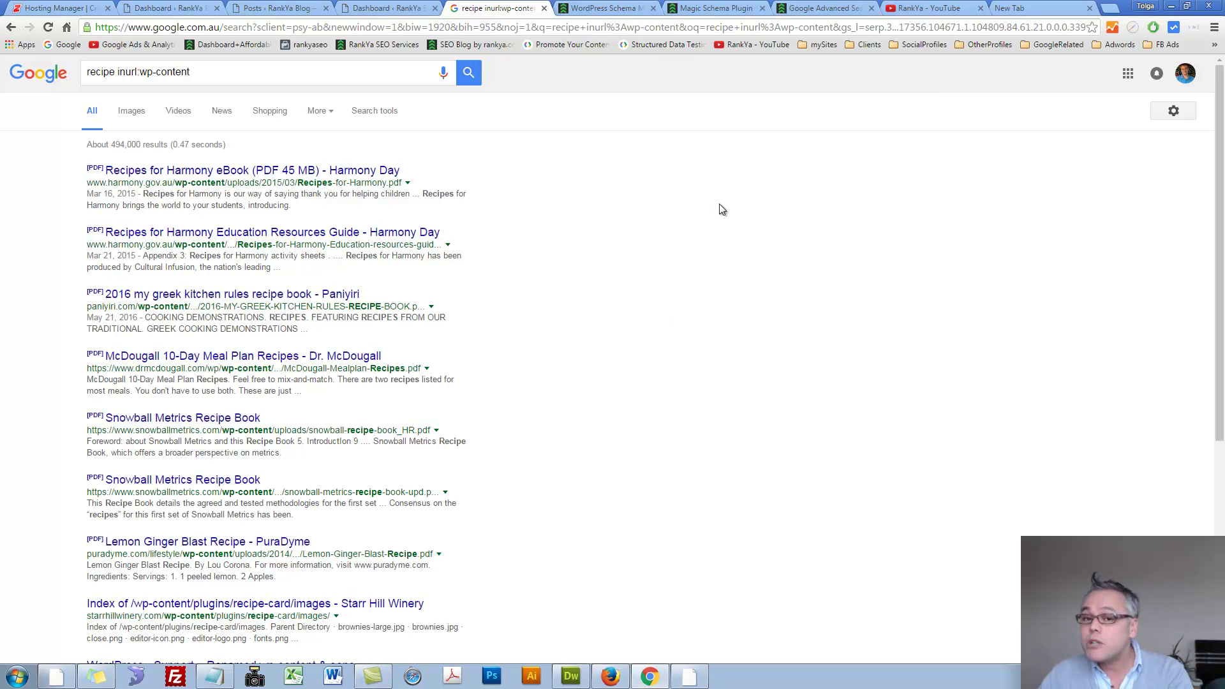
{"action": "left_click", "coordinate": [715, 9]}
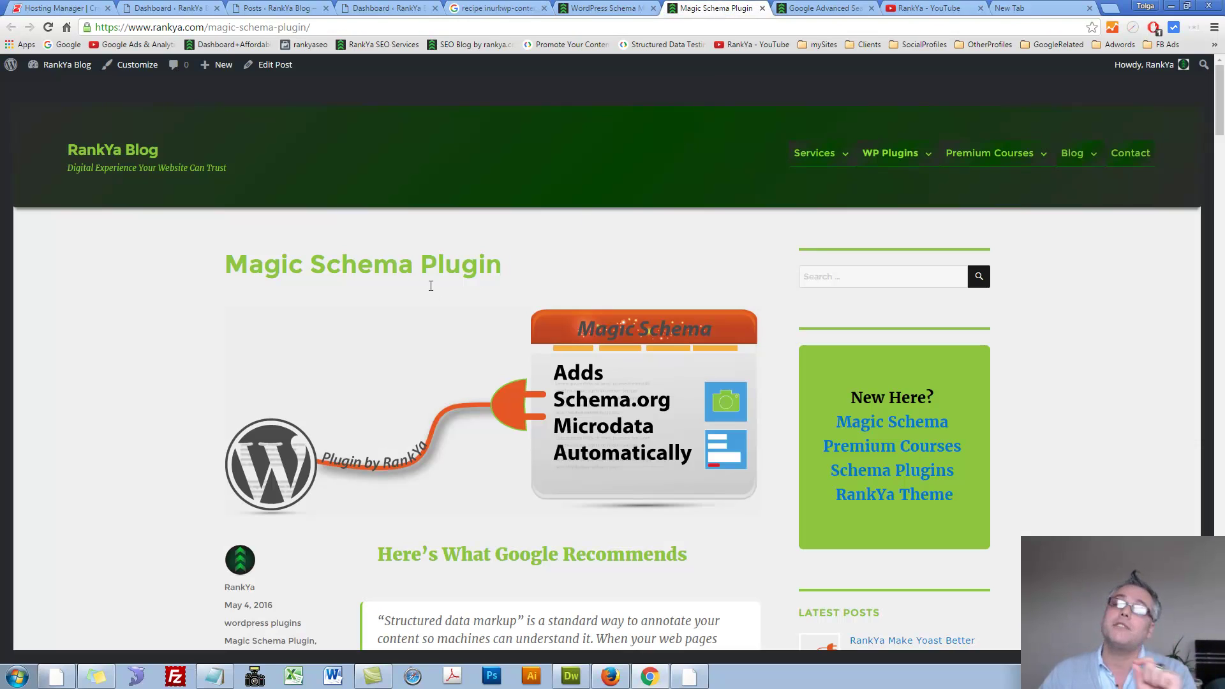
Return to the recipe results, then load the Google homepage from the bookmark.
{"action": "left_click", "coordinate": [496, 8]}
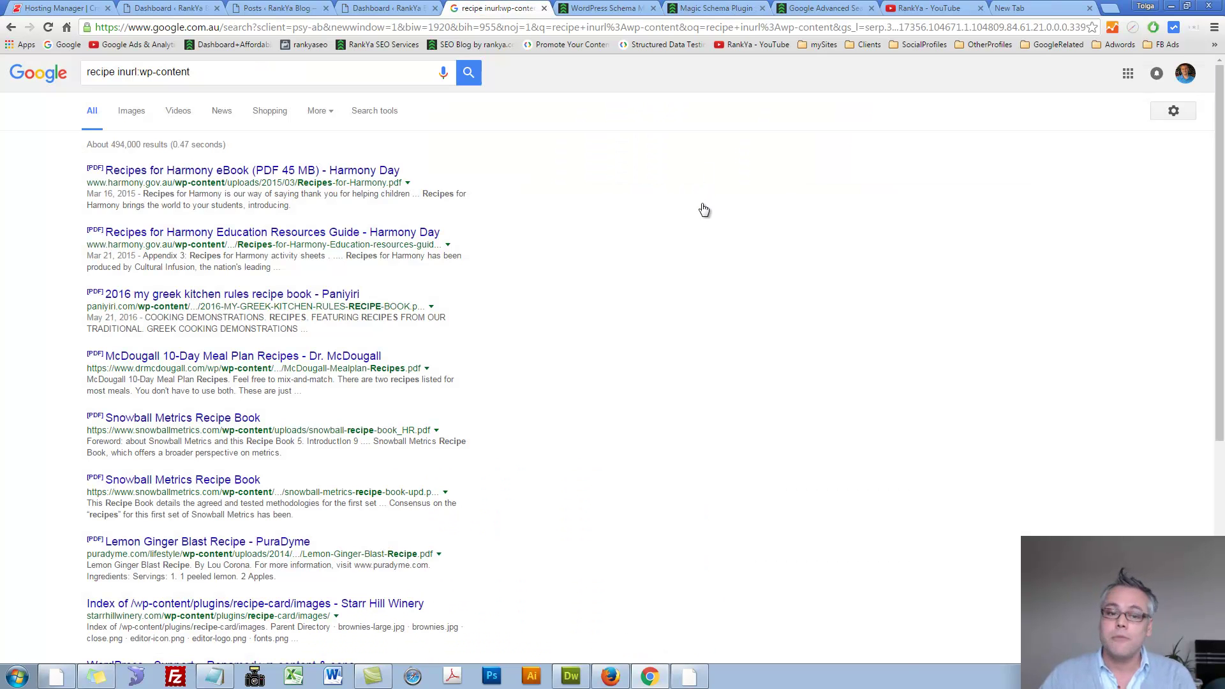
{"action": "left_click", "coordinate": [228, 73]}
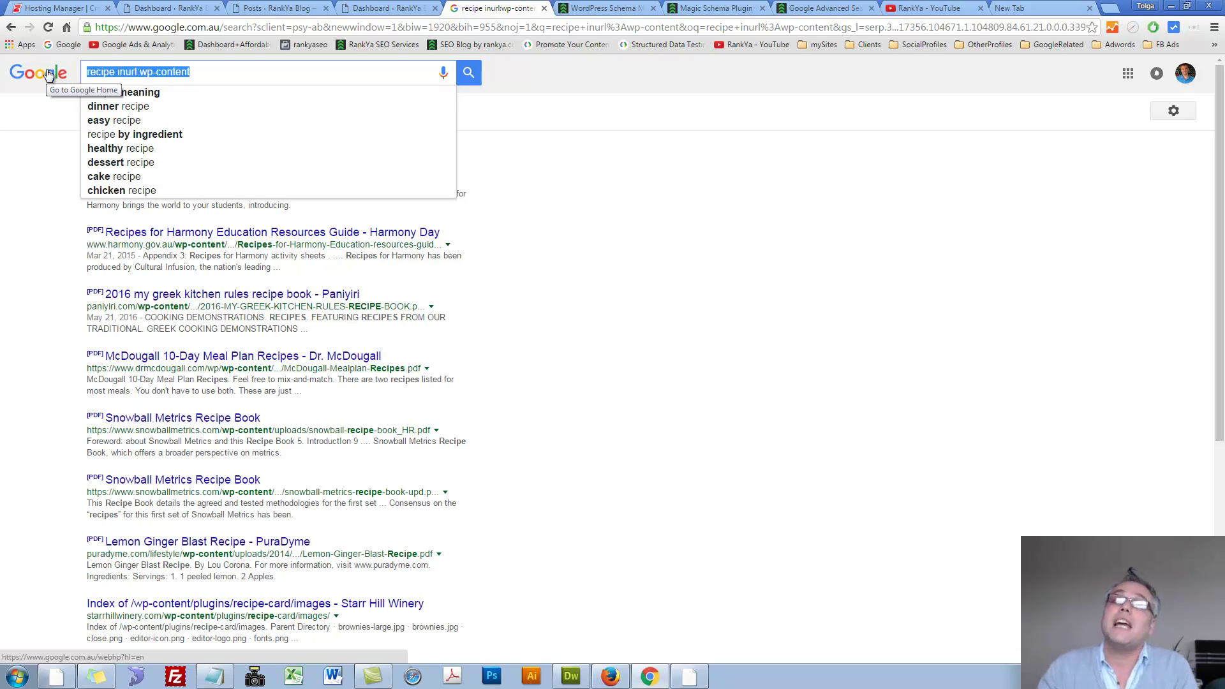
{"action": "left_click", "coordinate": [221, 72]}
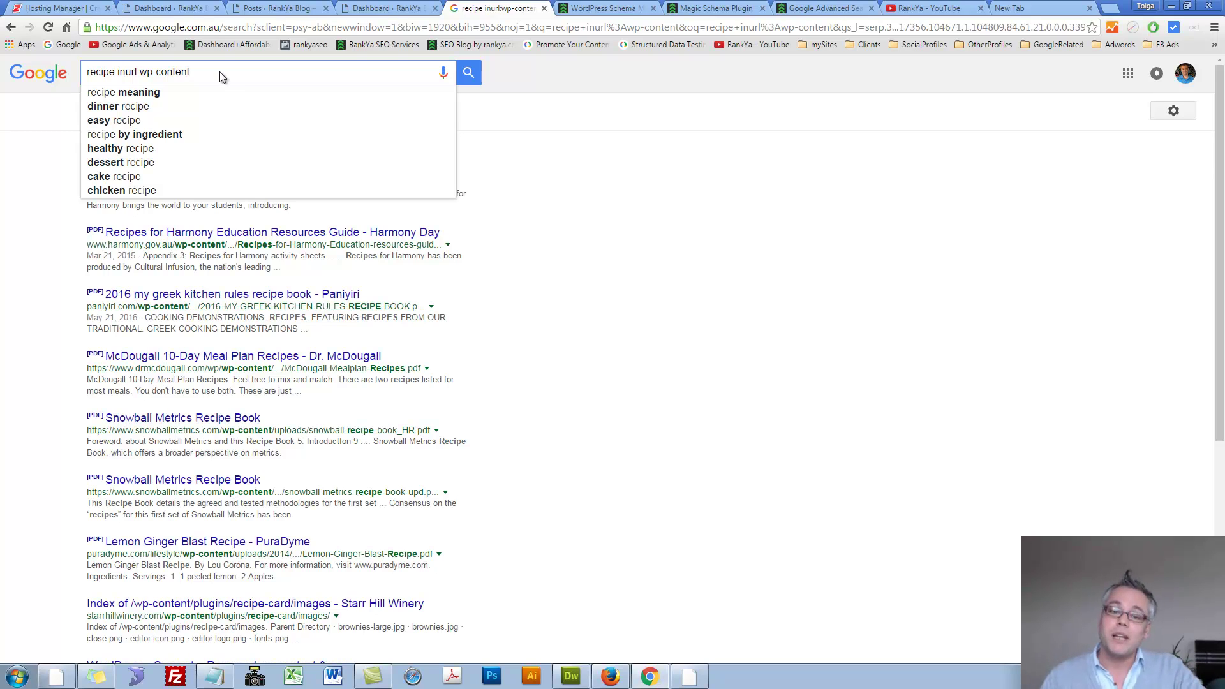
{"action": "left_click", "coordinate": [72, 42]}
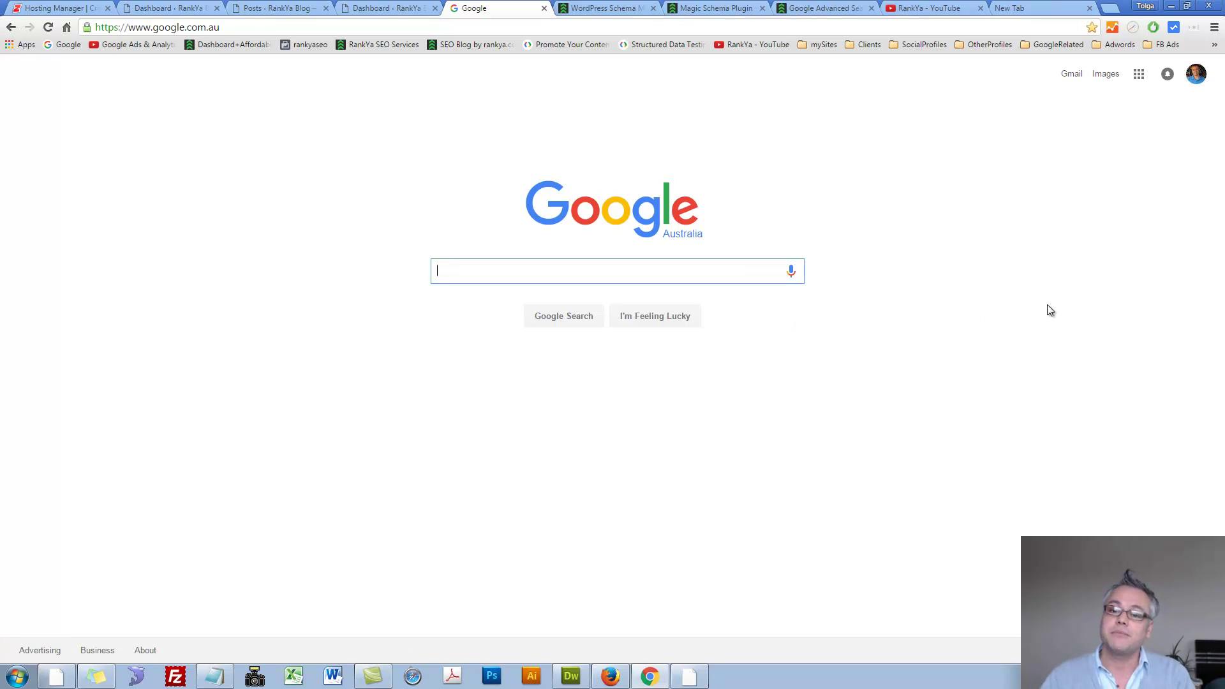
{"action": "left_click", "coordinate": [927, 8]}
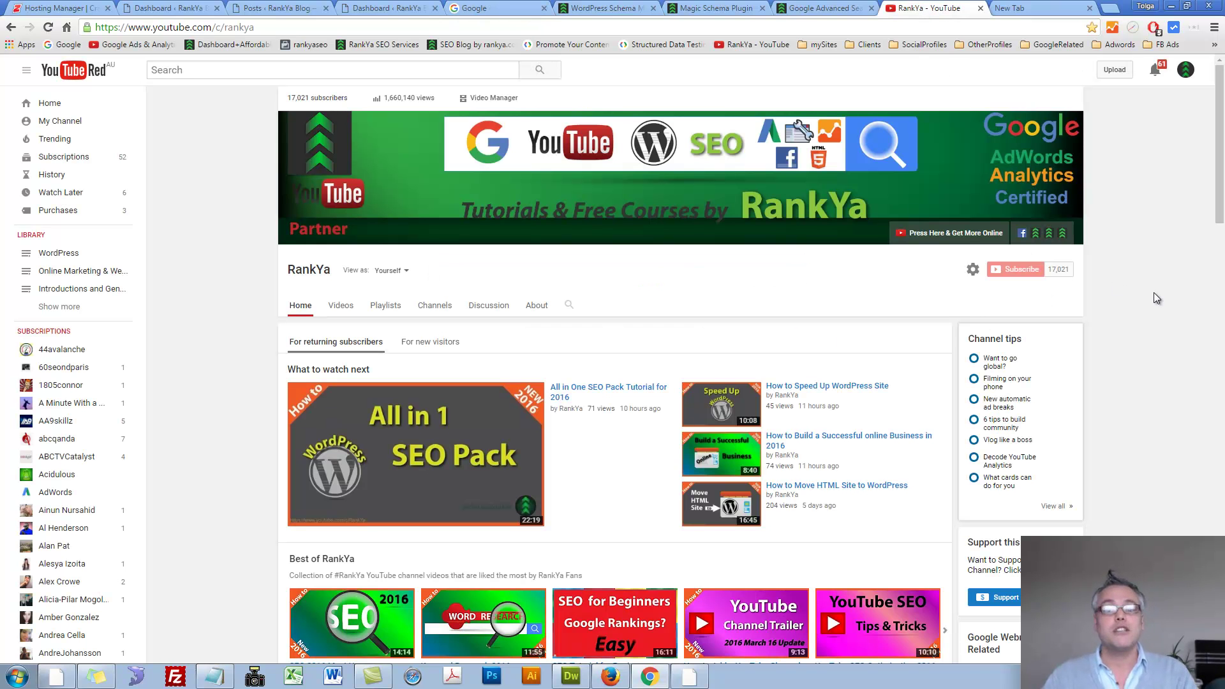